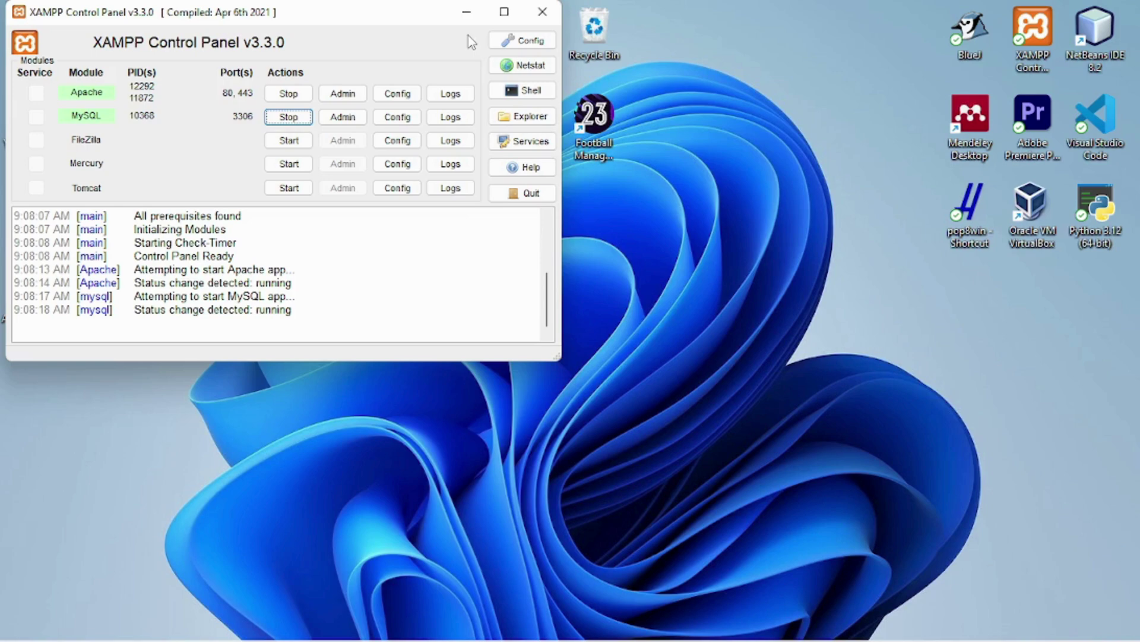
Restore NetBeans IDE 8.2 and select the Global_Copy_Center project in the Projects tree
{"action": "mouse_move", "coordinate": [791, 621]}
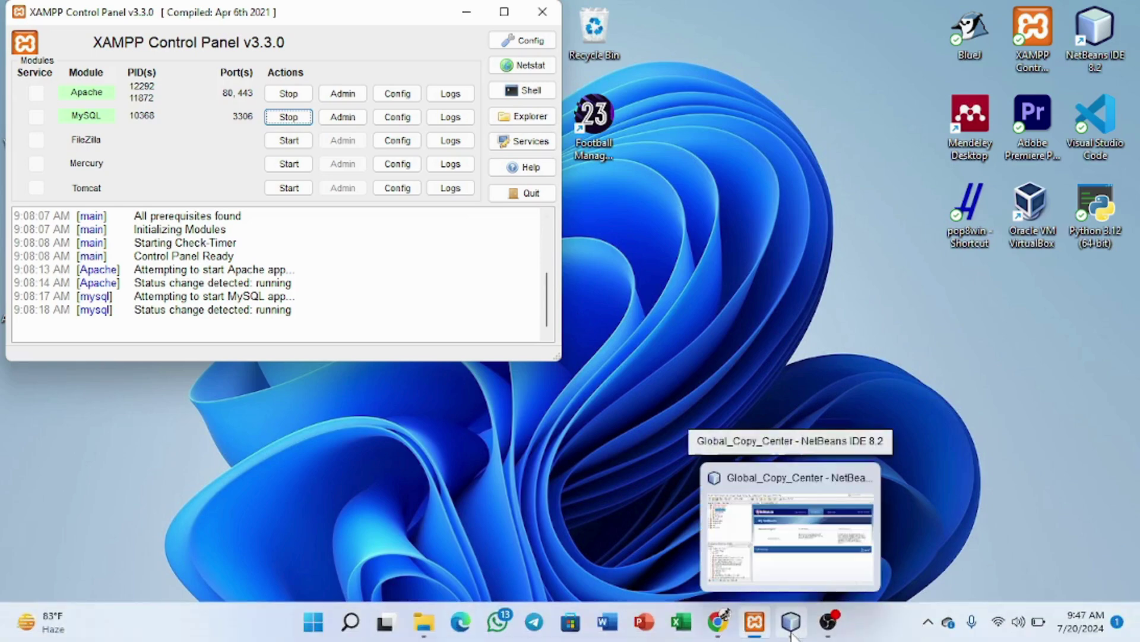
{"action": "left_click", "coordinate": [467, 12]}
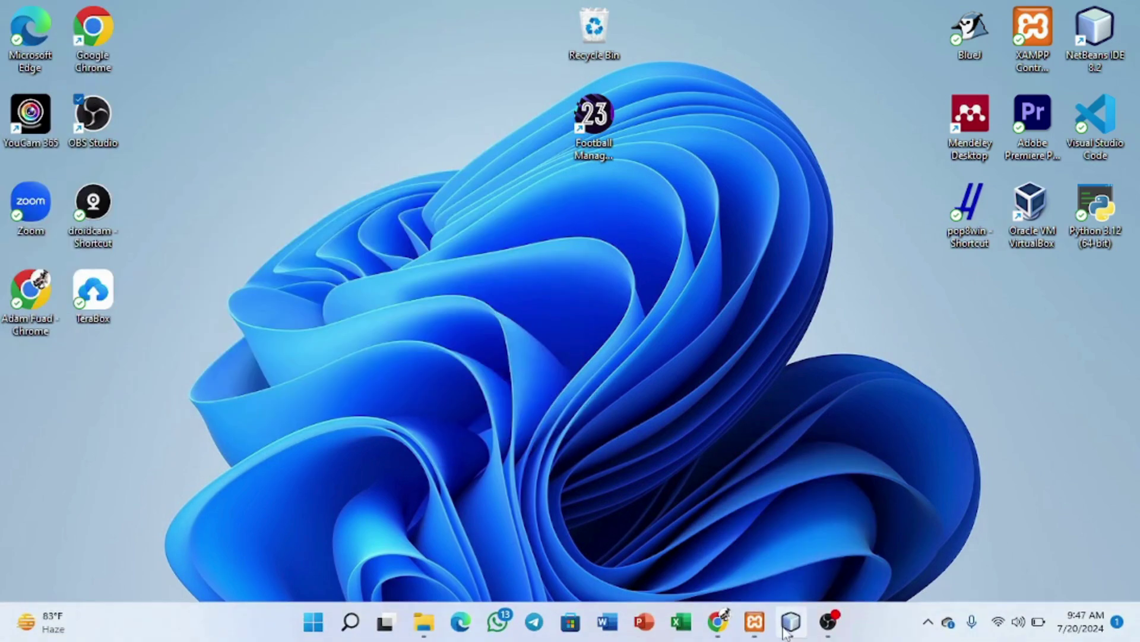
{"action": "left_click", "coordinate": [786, 627]}
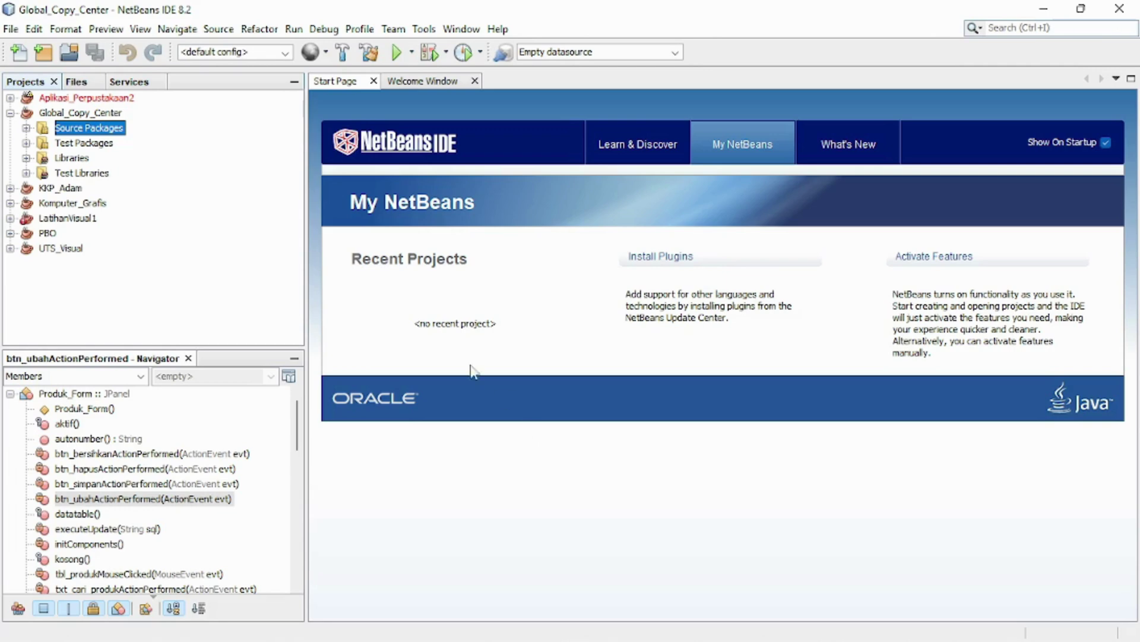
{"action": "left_click", "coordinate": [87, 115]}
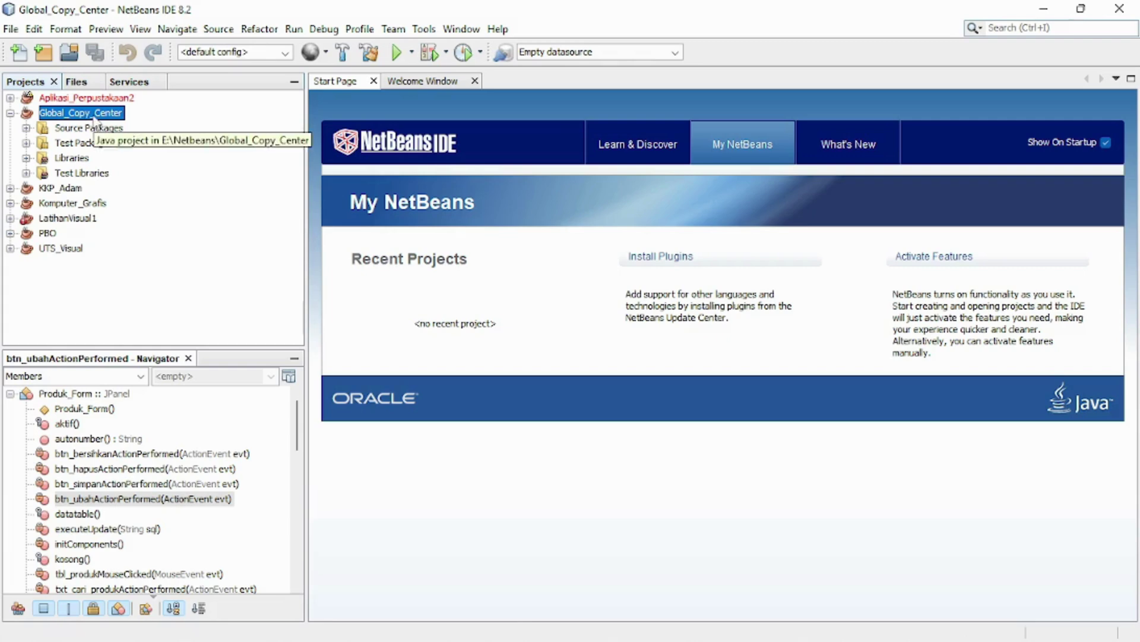
Run Clean and Build on the Global_Copy_Center project to produce a fresh jar
{"action": "right_click", "coordinate": [96, 121]}
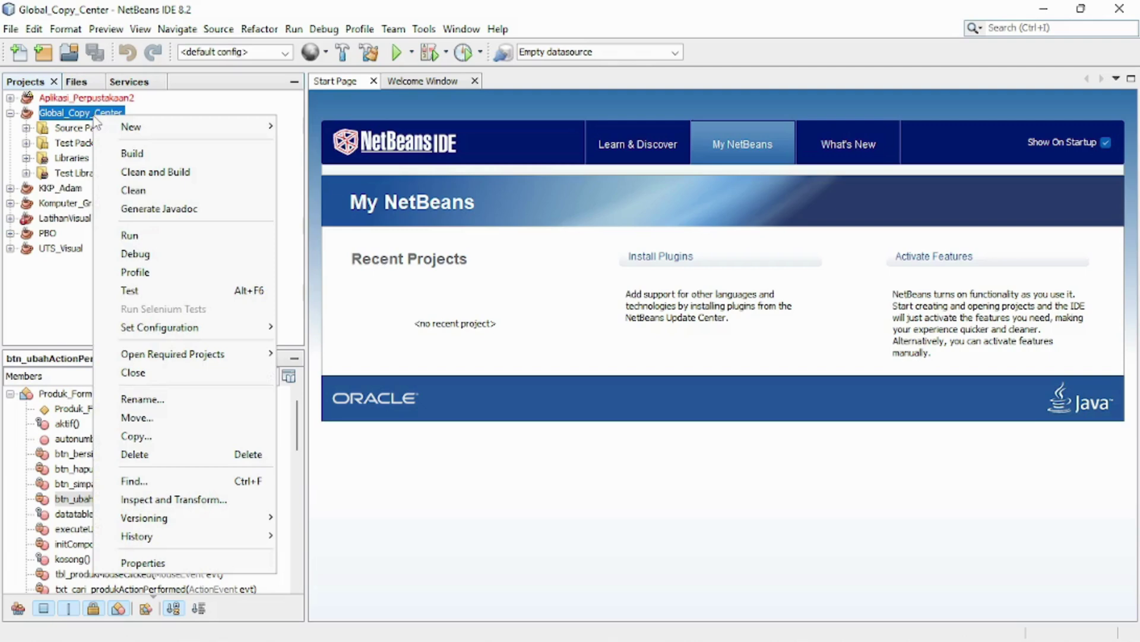
{"action": "left_click", "coordinate": [132, 153]}
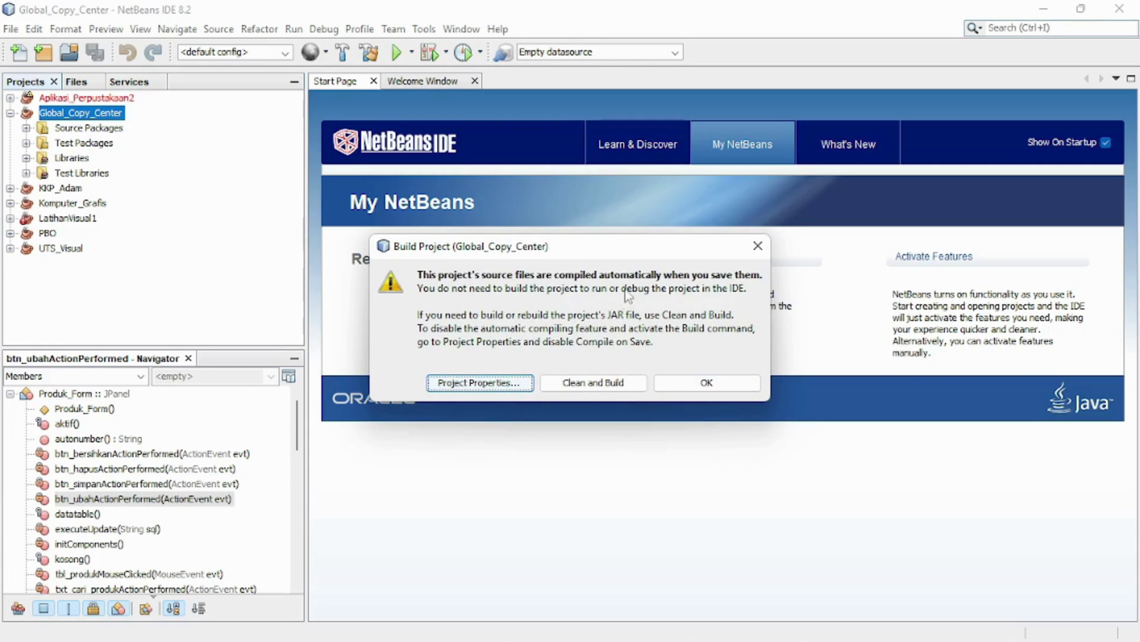
{"action": "left_click", "coordinate": [588, 387]}
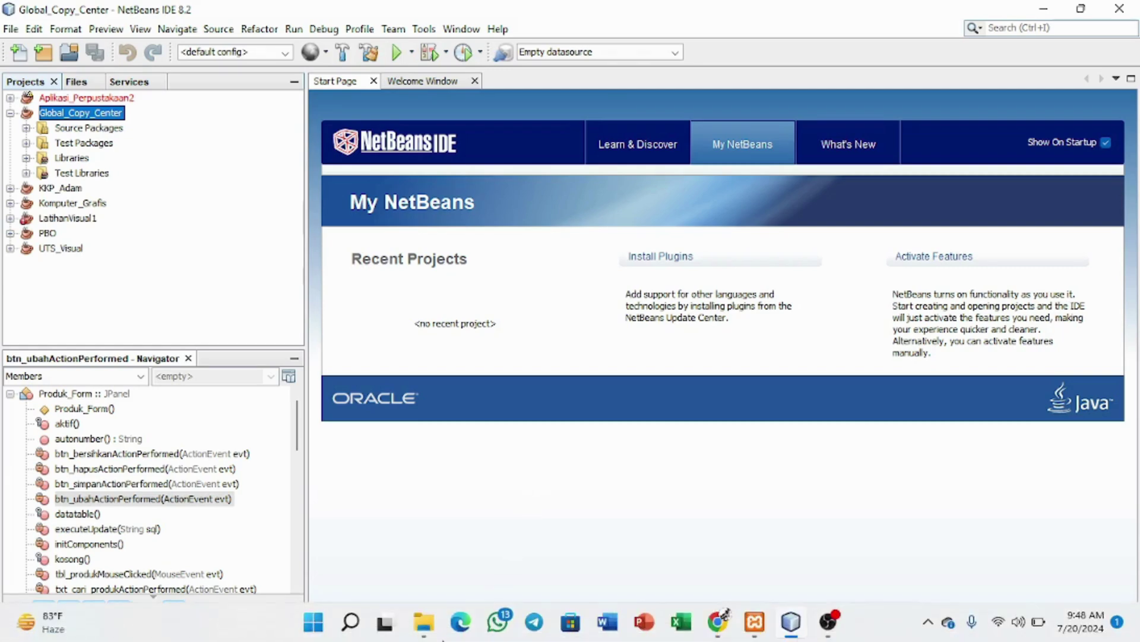
Open the E:\Netbeans\Global_Copy_Center\dist folder in File Explorer
{"action": "left_click", "coordinate": [425, 624]}
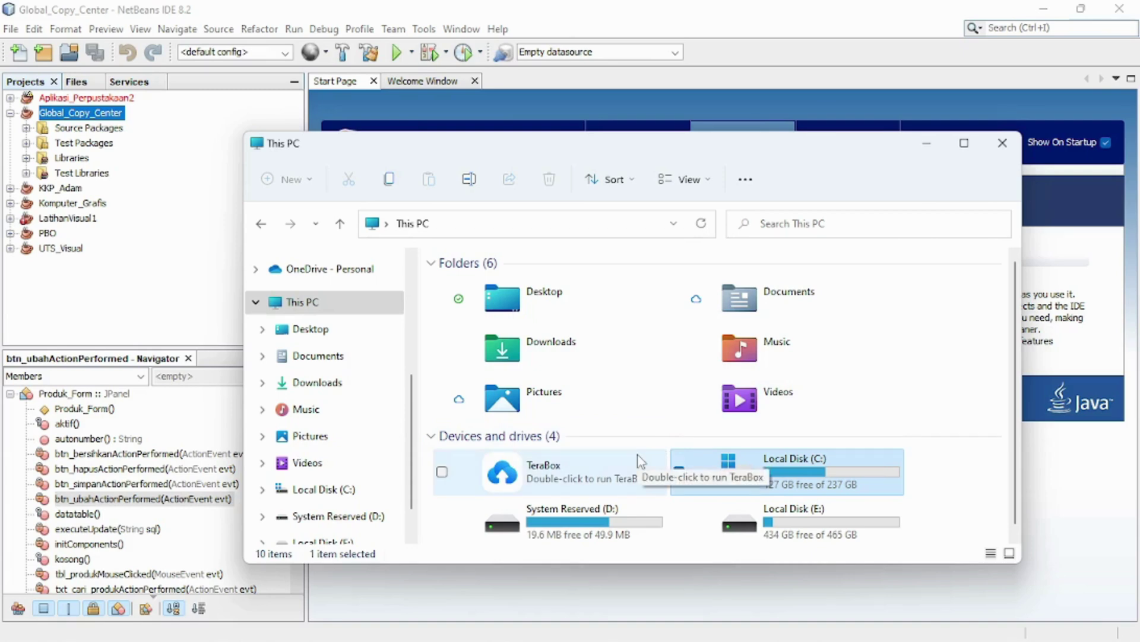
{"action": "double_click", "coordinate": [770, 520]}
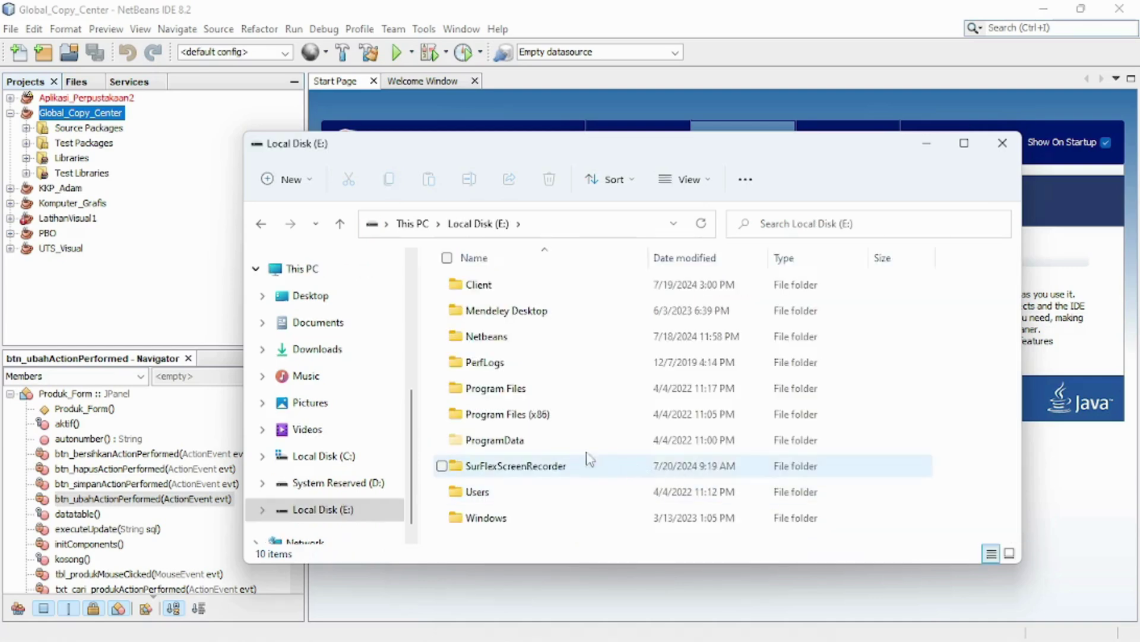
{"action": "double_click", "coordinate": [491, 337]}
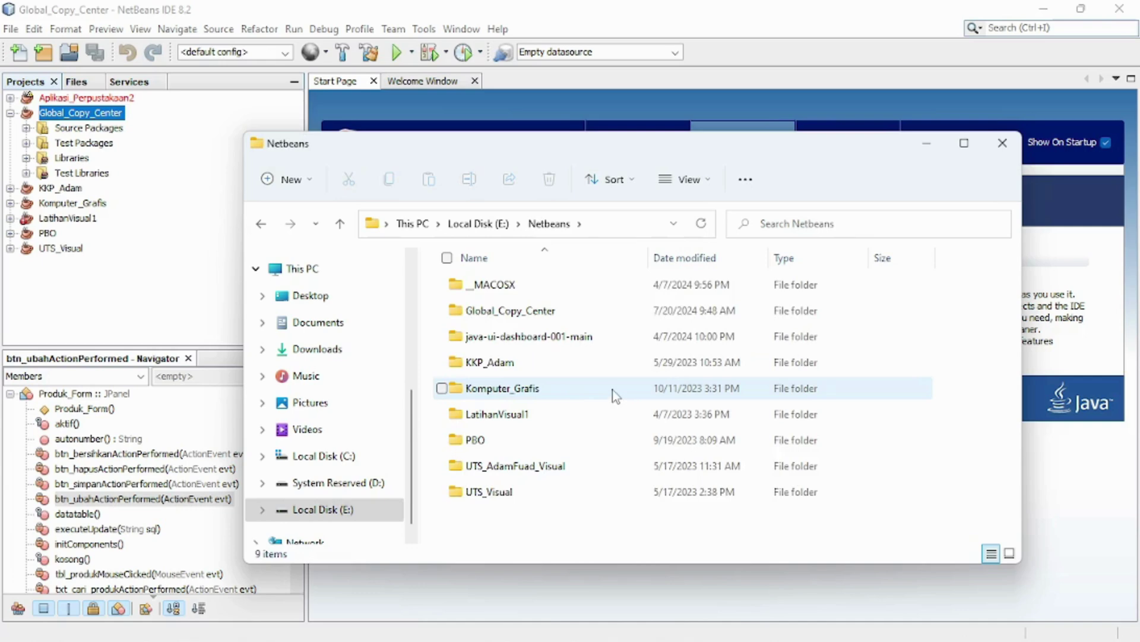
{"action": "double_click", "coordinate": [544, 311]}
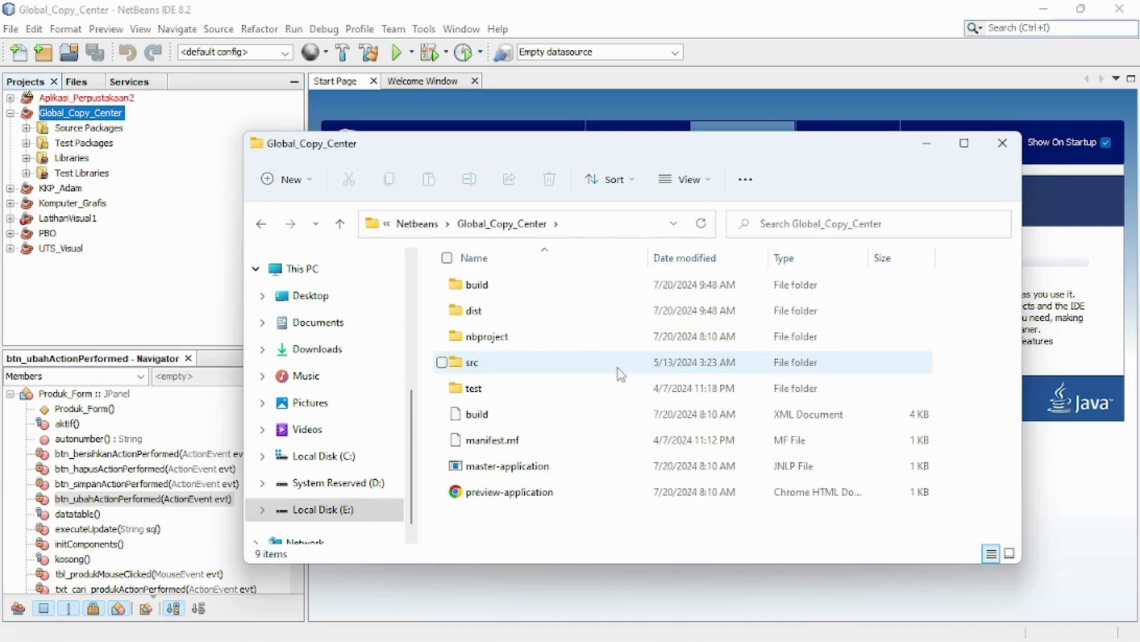
{"action": "double_click", "coordinate": [476, 311]}
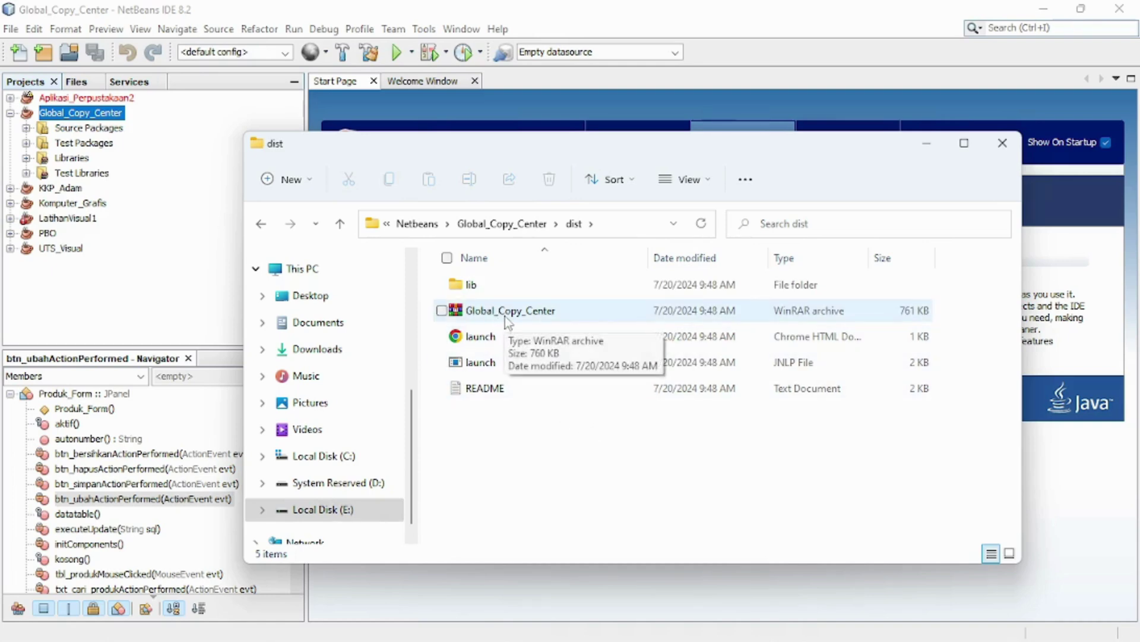
Run the Global_Copy_Center JAR and minimize Explorer and NetBeans to reveal the login window
{"action": "left_click", "coordinate": [508, 320]}
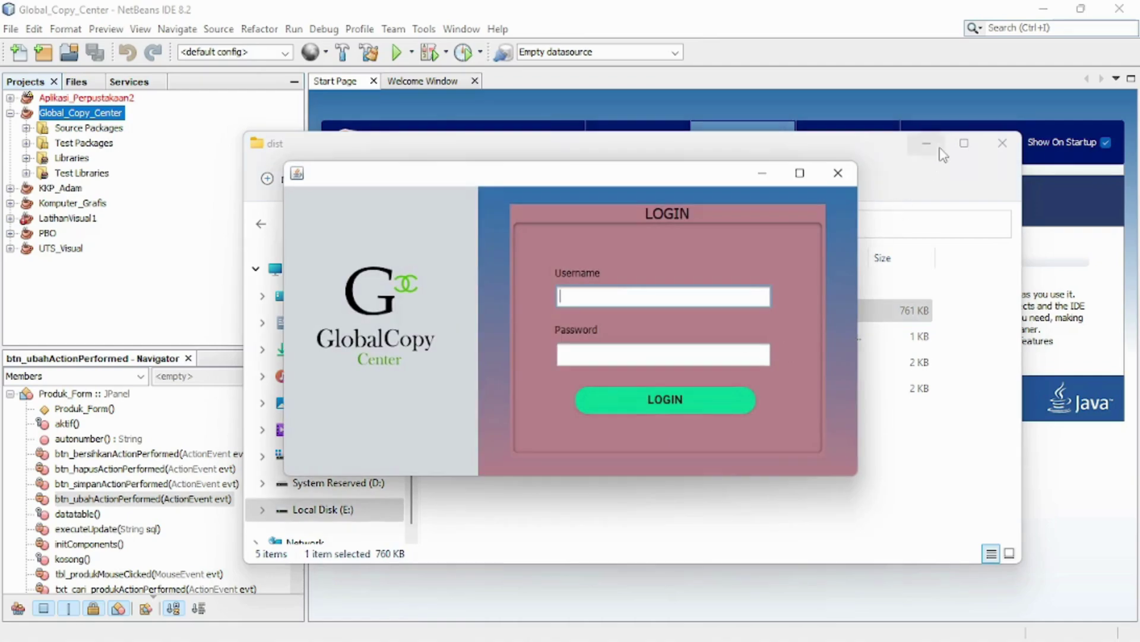
{"action": "left_click", "coordinate": [936, 145]}
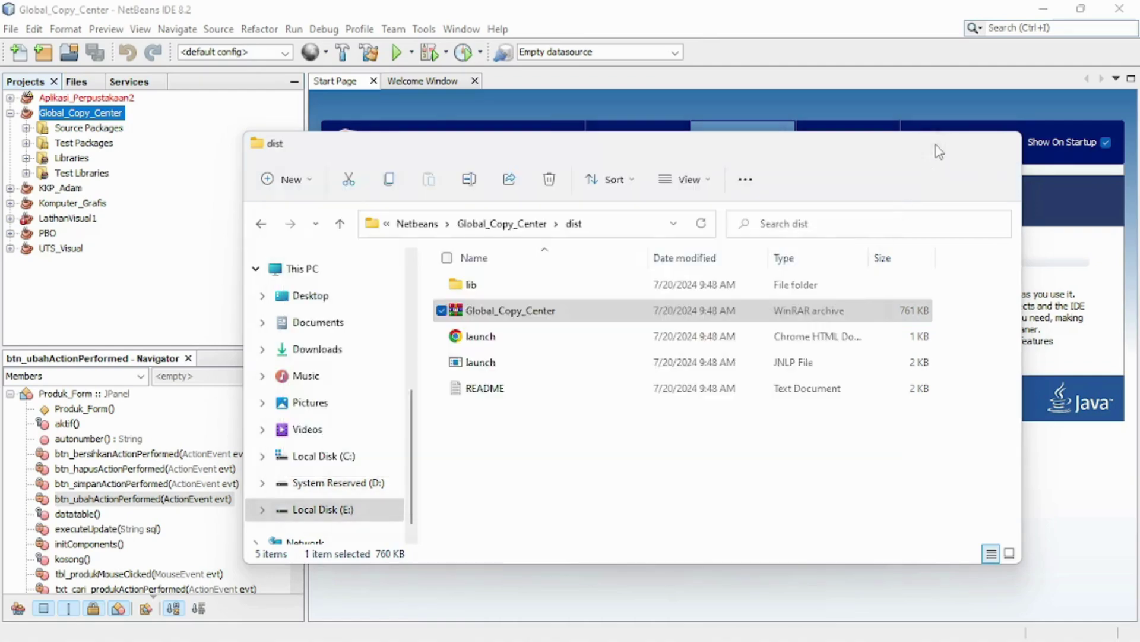
{"action": "left_click", "coordinate": [939, 145]}
{"action": "left_click", "coordinate": [1043, 9]}
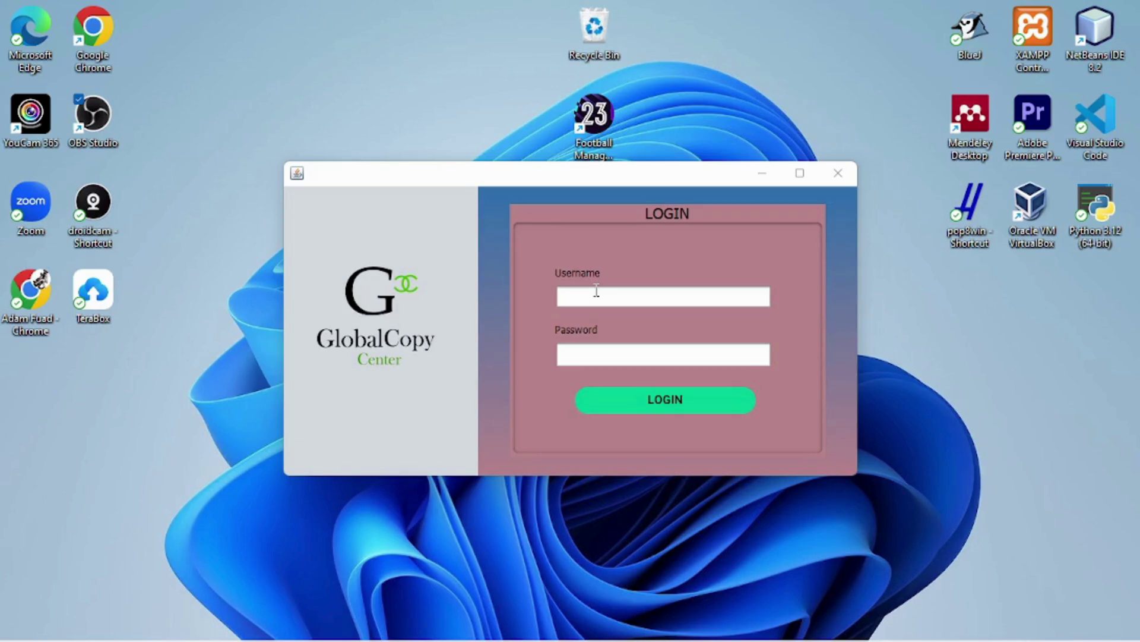
Log in to Global Copy Center with the user's username and password
{"action": "left_click", "coordinate": [603, 296]}
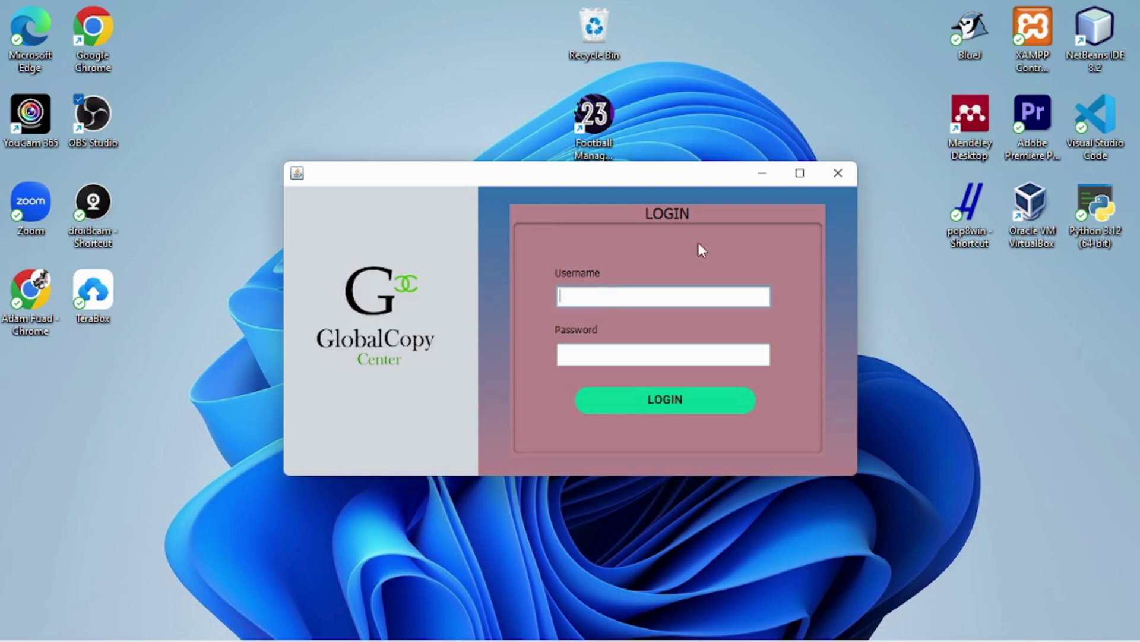
{"action": "left_click", "coordinate": [652, 402]}
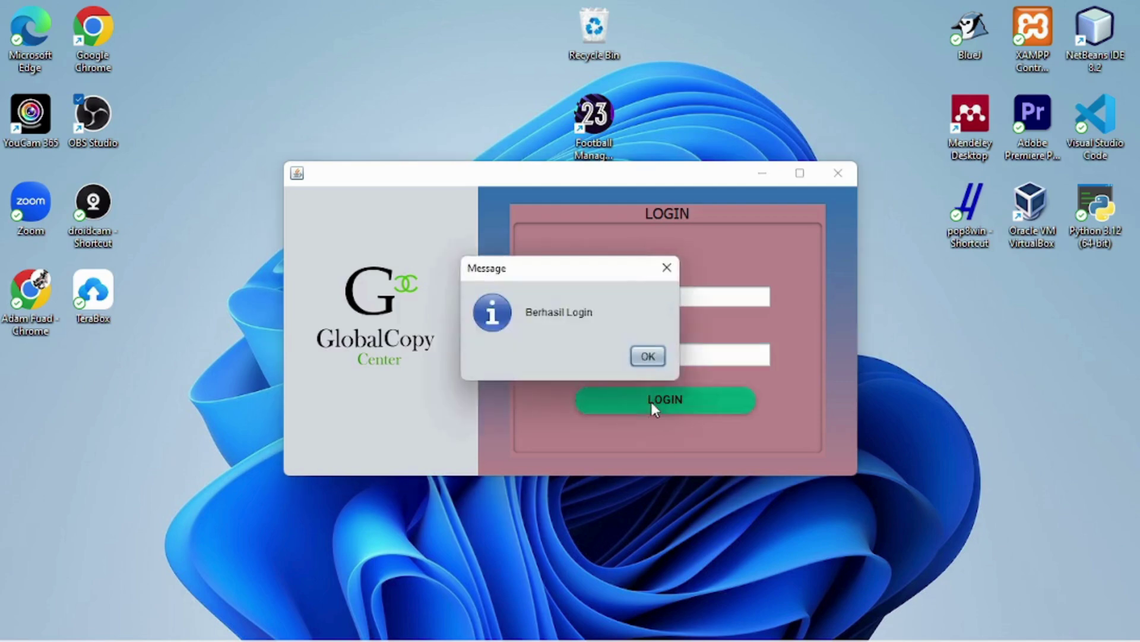
Acknowledge the Berhasil Login message and show the Dashboard with its summary cards
{"action": "left_click", "coordinate": [648, 356]}
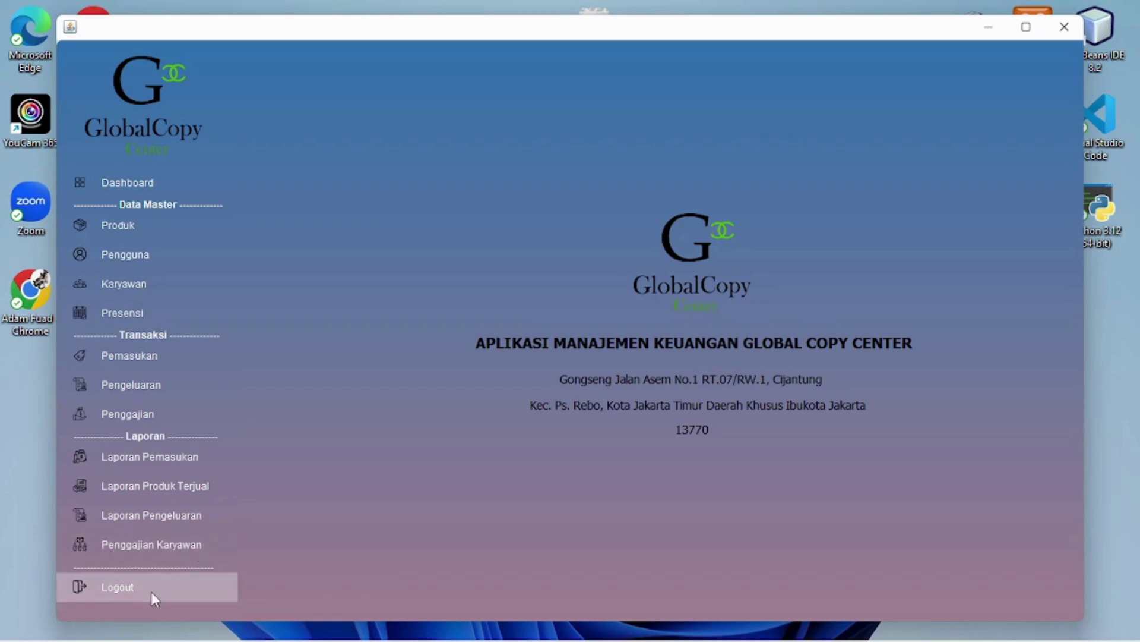
{"action": "left_click", "coordinate": [154, 183]}
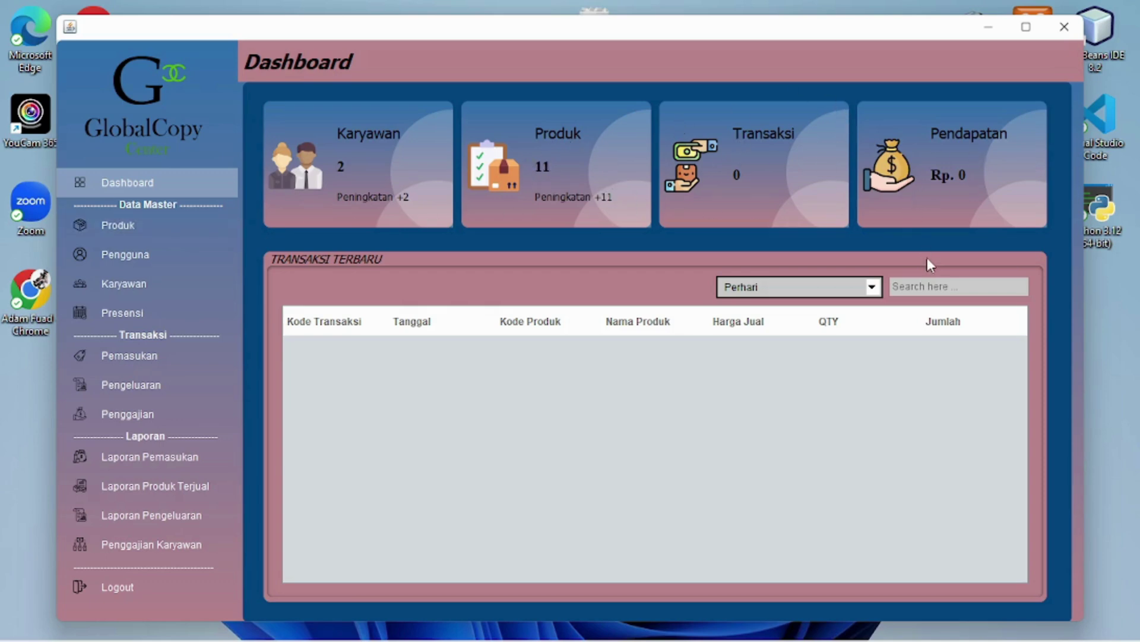
Switch the dashboard period to Perminggu, then Perbulan, and scroll through the 10 transactions
{"action": "left_click", "coordinate": [865, 297]}
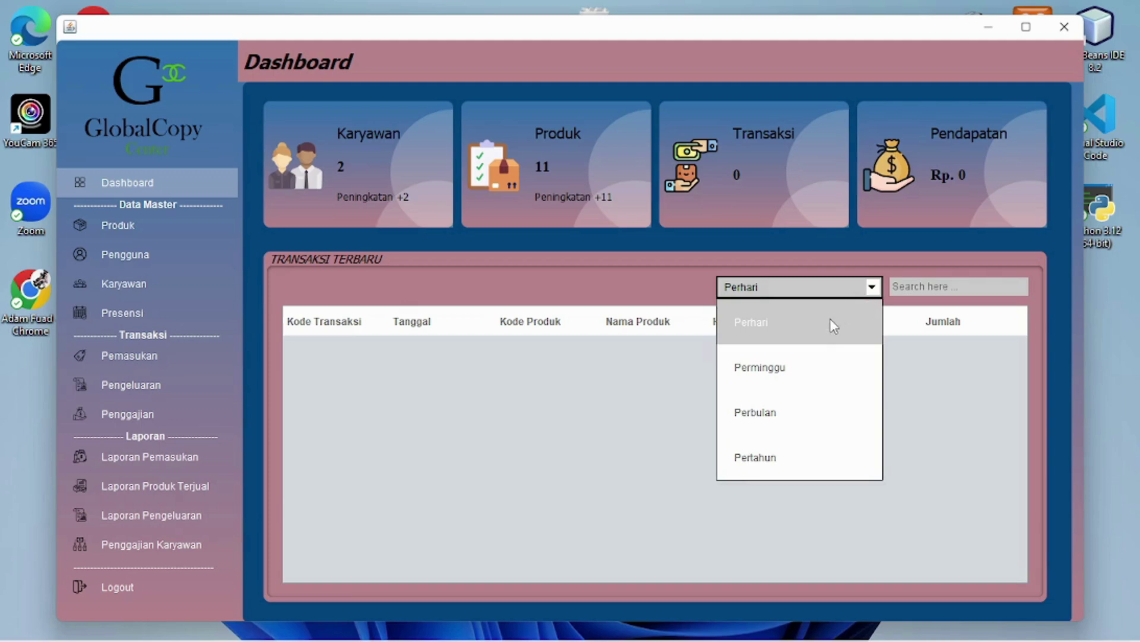
{"action": "left_click", "coordinate": [816, 366]}
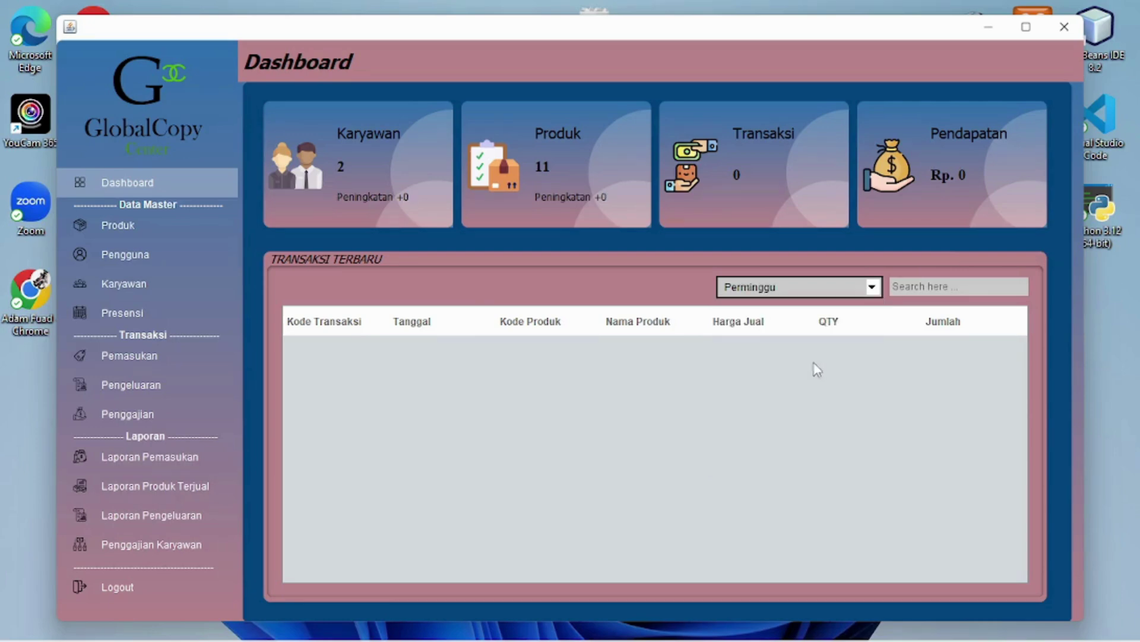
{"action": "left_click", "coordinate": [856, 297]}
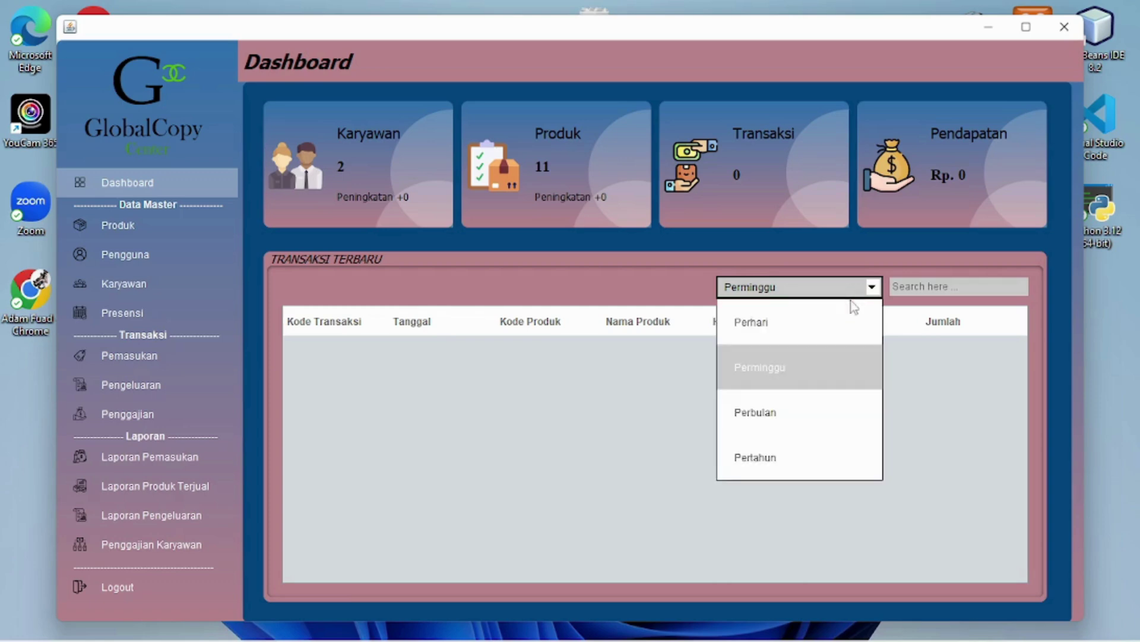
{"action": "left_click", "coordinate": [798, 423]}
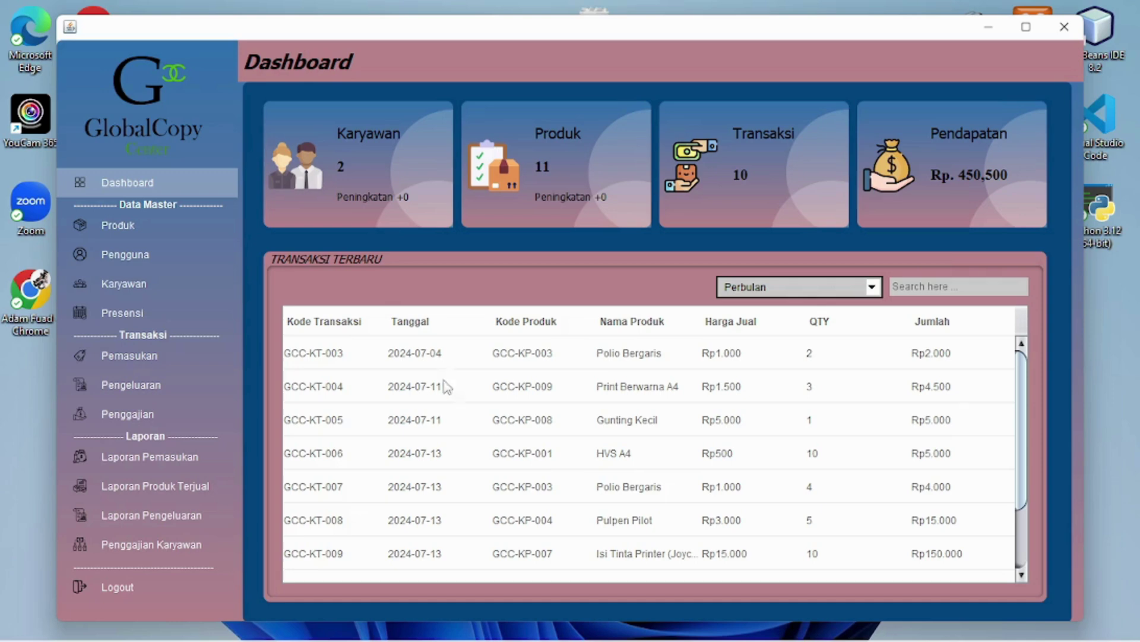
{"action": "scroll", "coordinate": [444, 397], "scroll_direction": "down", "scroll_amount": 1}
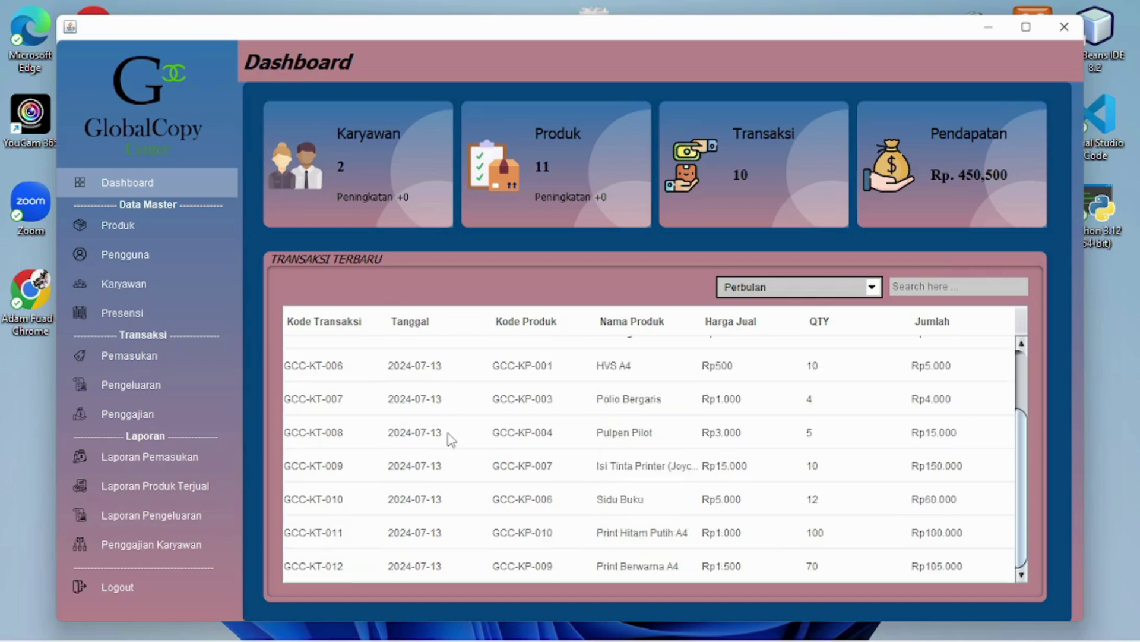
{"action": "scroll", "coordinate": [456, 456], "scroll_direction": "up", "scroll_amount": 1}
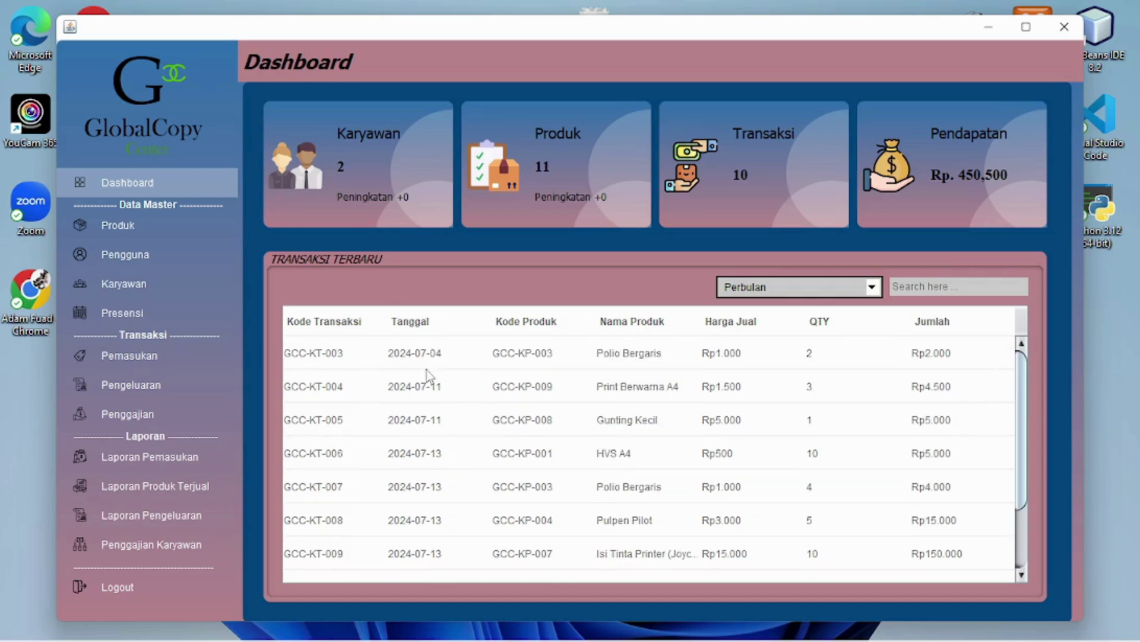
{"action": "scroll", "coordinate": [434, 389], "scroll_direction": "down", "scroll_amount": 1}
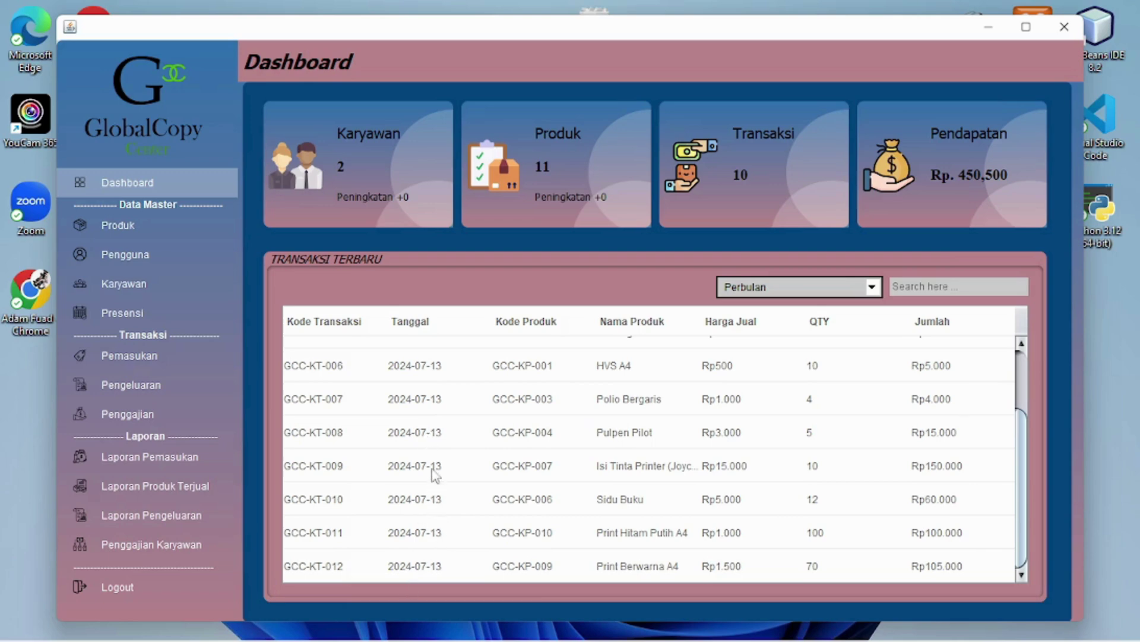
{"action": "scroll", "coordinate": [432, 469], "scroll_direction": "up", "scroll_amount": 1}
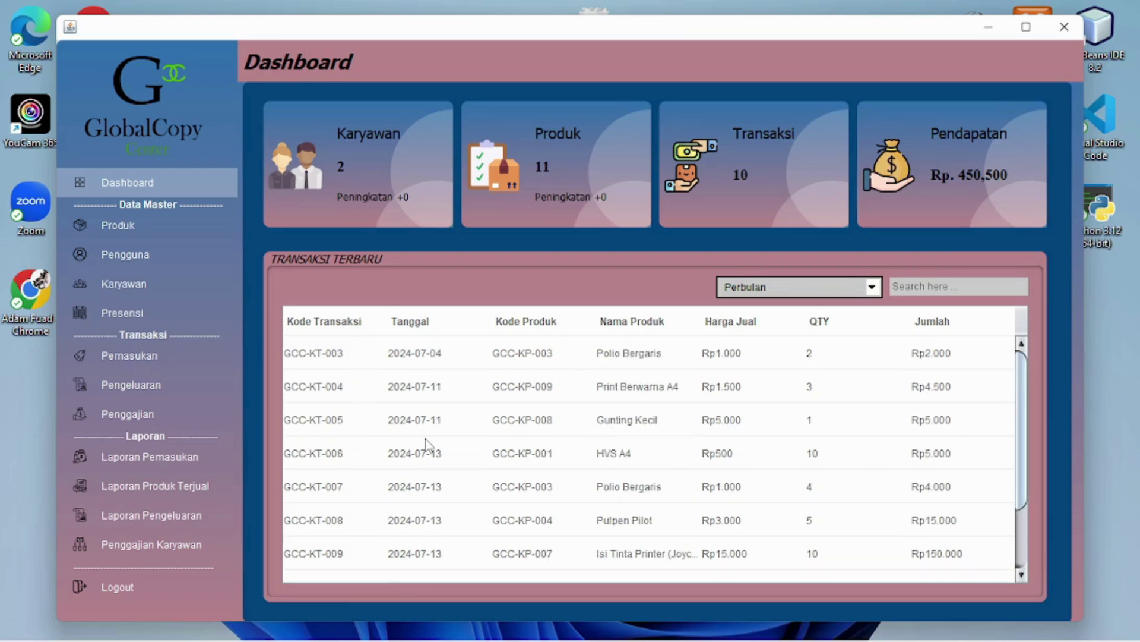
View the yearly transactions, then set the recent-transactions period back to Perhari
{"action": "left_click", "coordinate": [872, 287]}
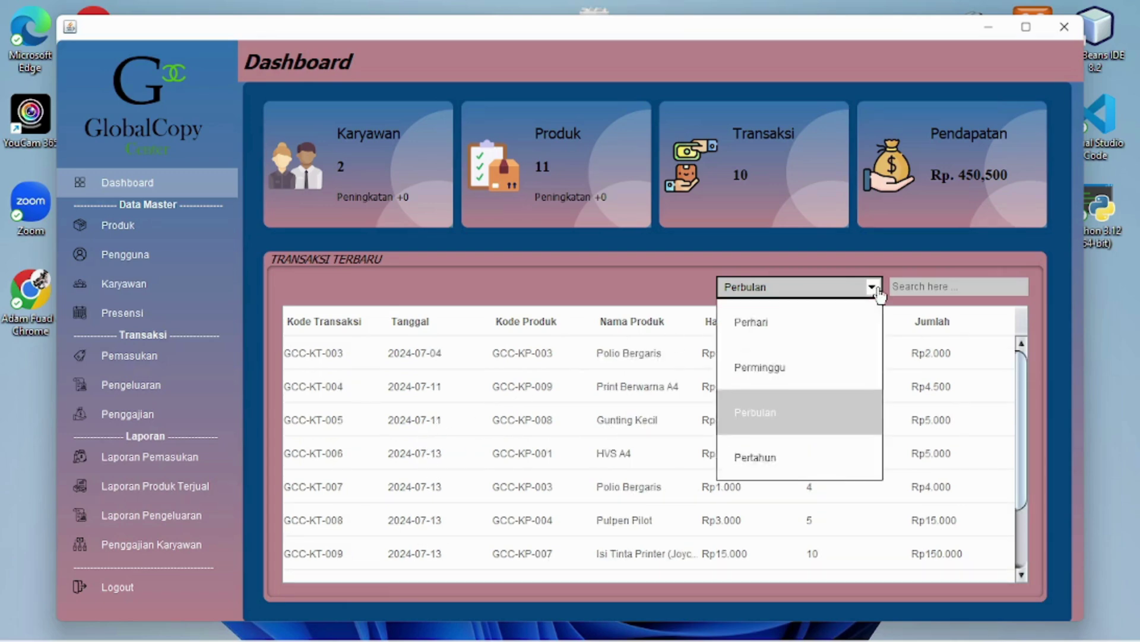
{"action": "left_click", "coordinate": [785, 455]}
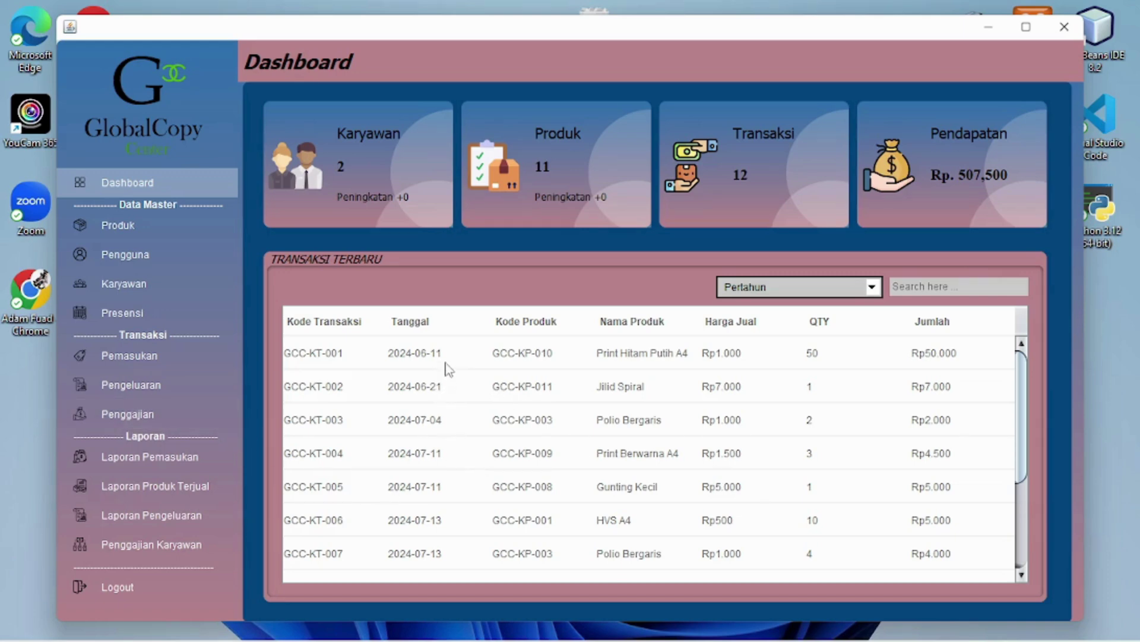
{"action": "scroll", "coordinate": [430, 438], "scroll_direction": "down", "scroll_amount": 2}
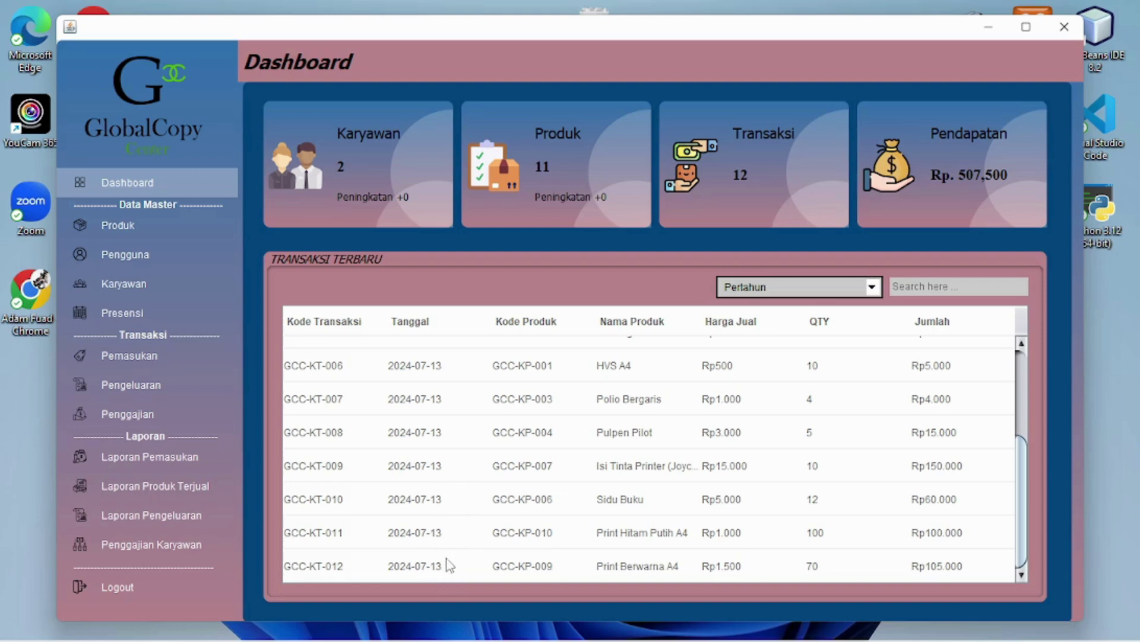
{"action": "left_click", "coordinate": [763, 291]}
{"action": "left_click", "coordinate": [757, 326]}
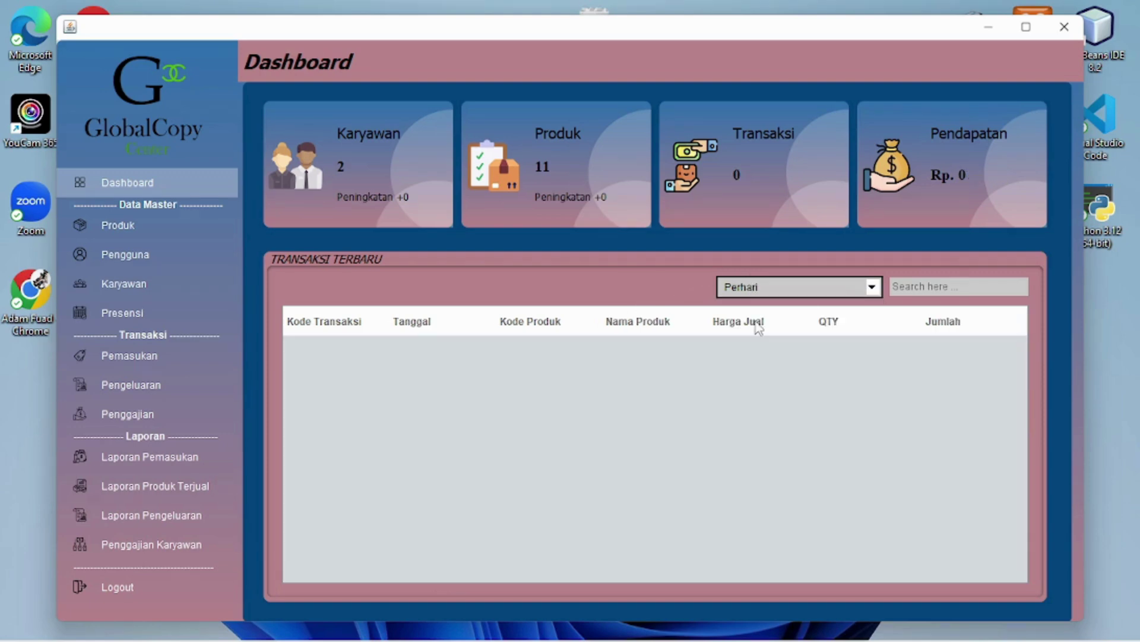
{"action": "left_click", "coordinate": [869, 294]}
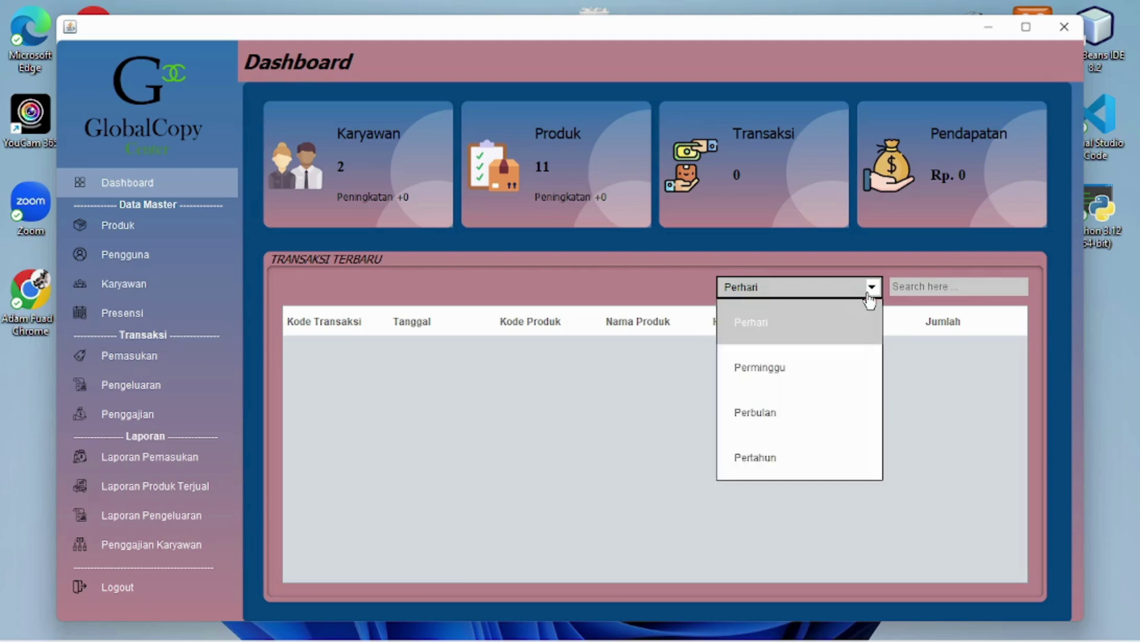
{"action": "left_click", "coordinate": [778, 301]}
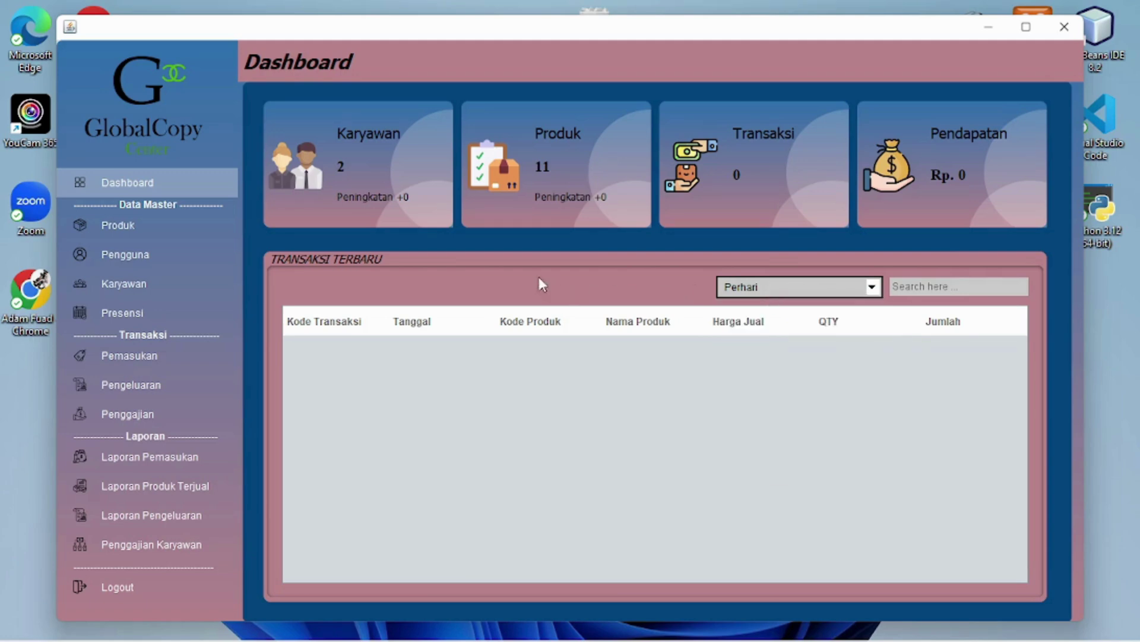
Open the Produk page and look over its category list and input fields
{"action": "left_click", "coordinate": [143, 231]}
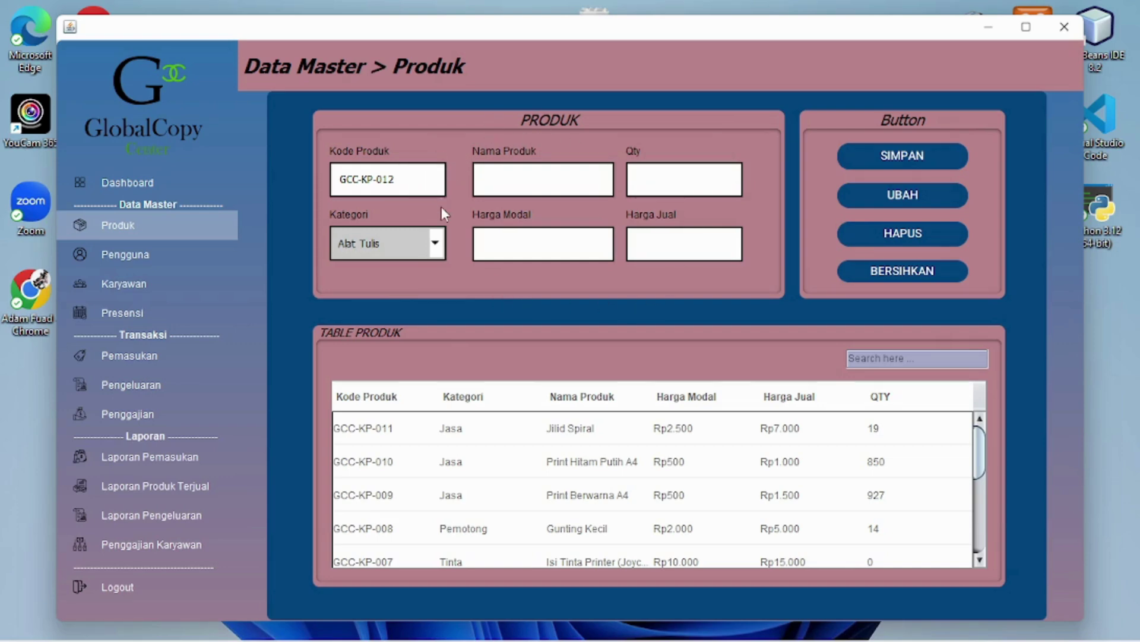
{"action": "left_click", "coordinate": [436, 246]}
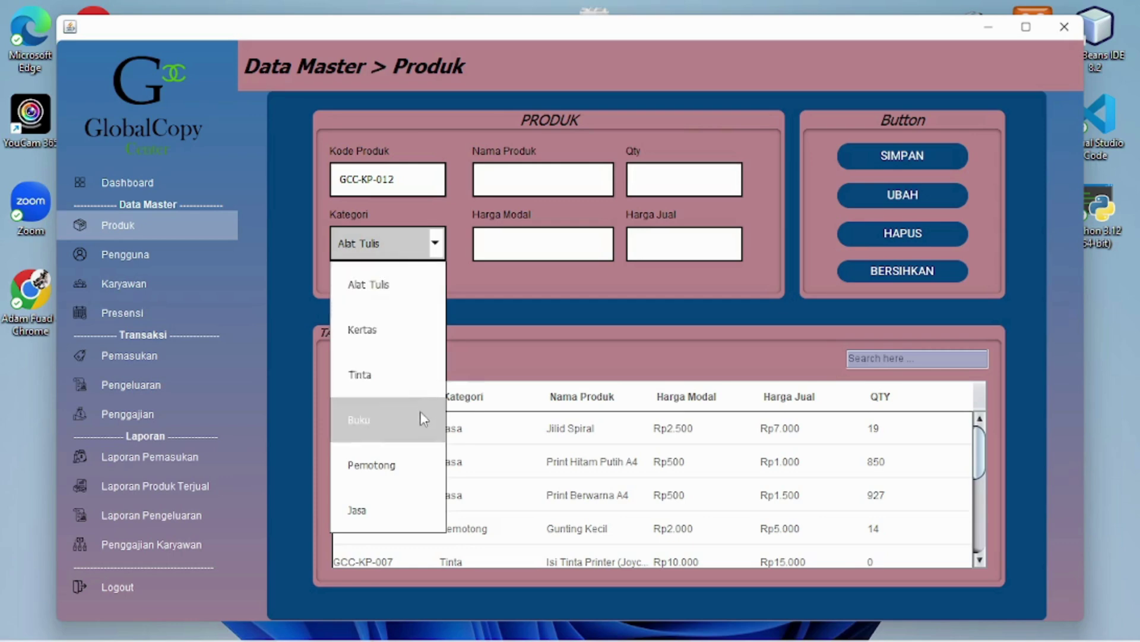
{"action": "left_click", "coordinate": [455, 234]}
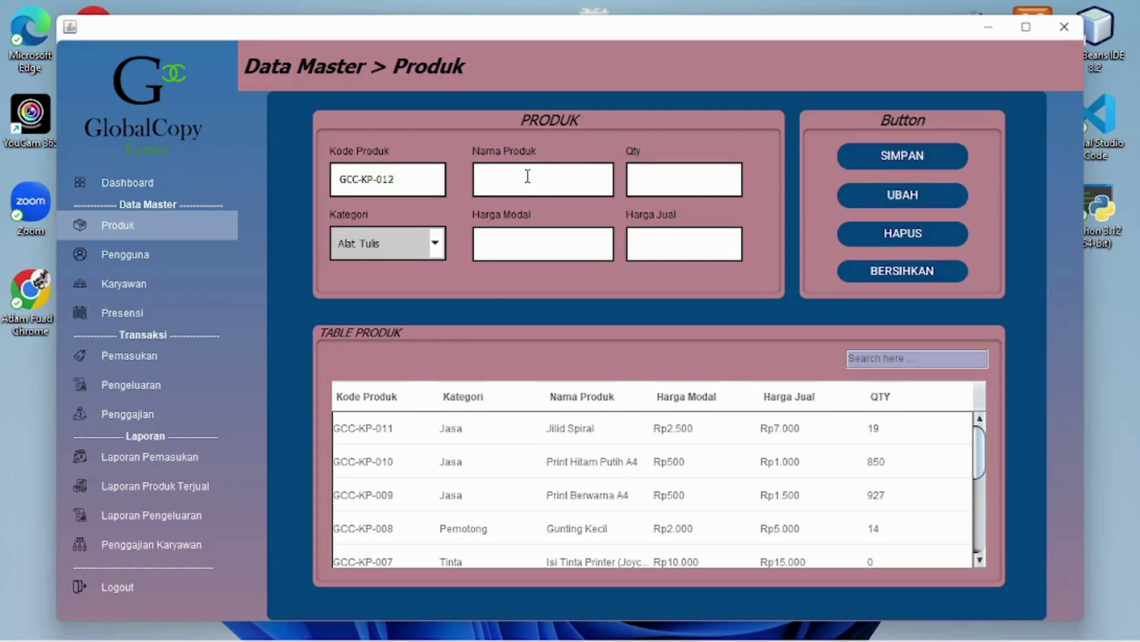
{"action": "left_click", "coordinate": [520, 245]}
{"action": "left_click", "coordinate": [666, 176]}
Save product Buku Campus in category Buku with cost 2000, quantity 12, price 5000
{"action": "left_click", "coordinate": [414, 248]}
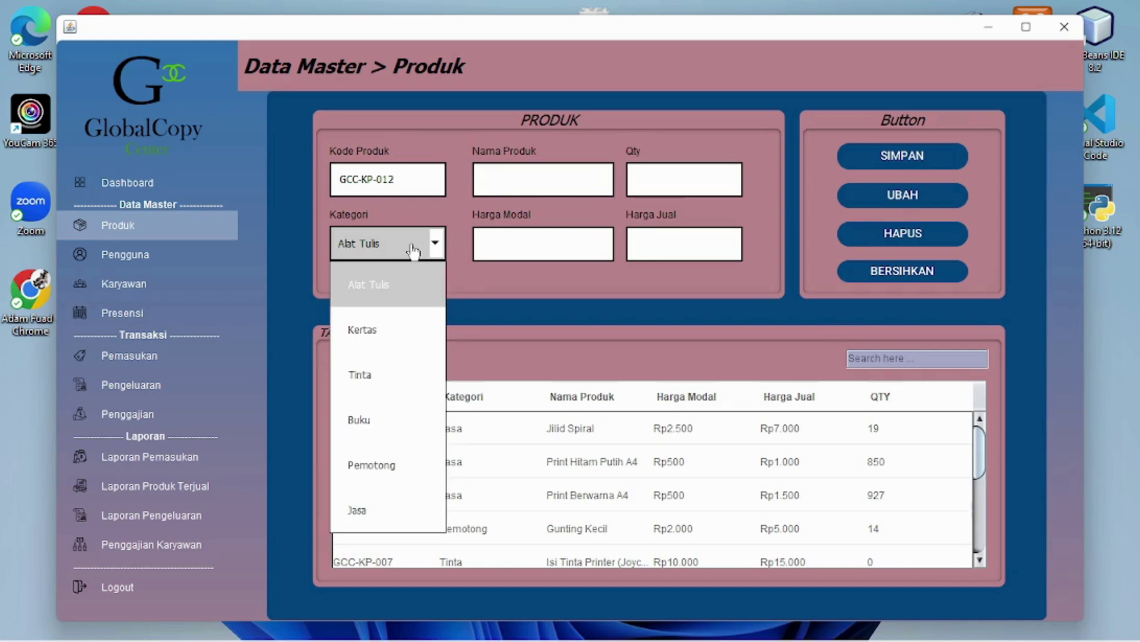
{"action": "left_click", "coordinate": [385, 423]}
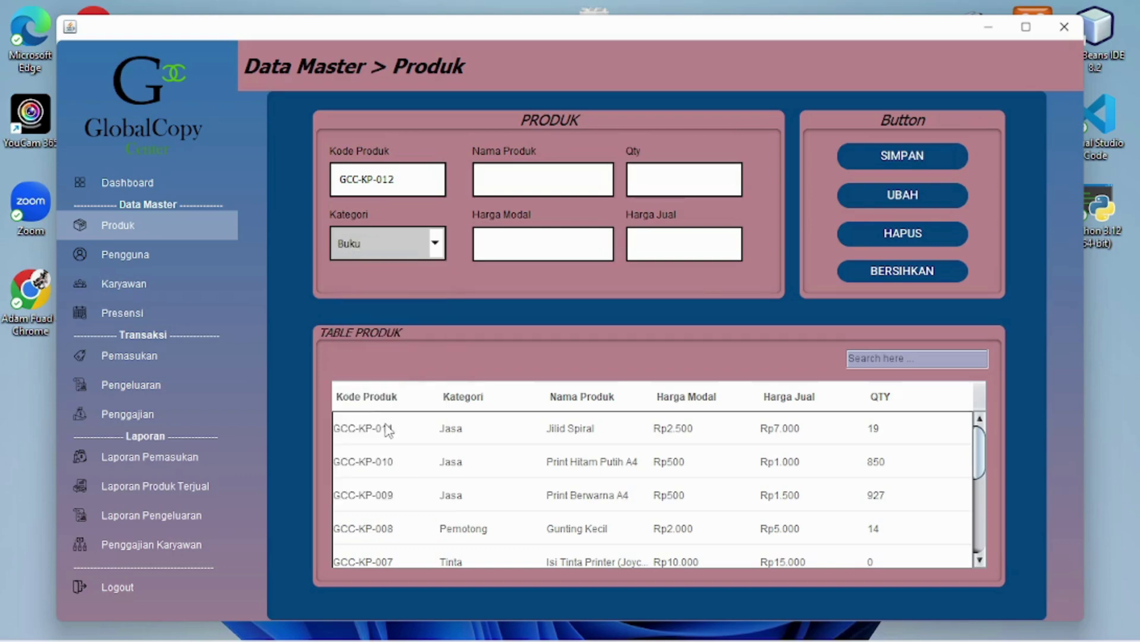
{"action": "left_click", "coordinate": [520, 178]}
{"action": "type", "text": "Buku Campus"}
{"action": "left_click", "coordinate": [546, 244]}
{"action": "type", "text": "2000"}
{"action": "left_click", "coordinate": [679, 172]}
{"action": "type", "text": "12"}
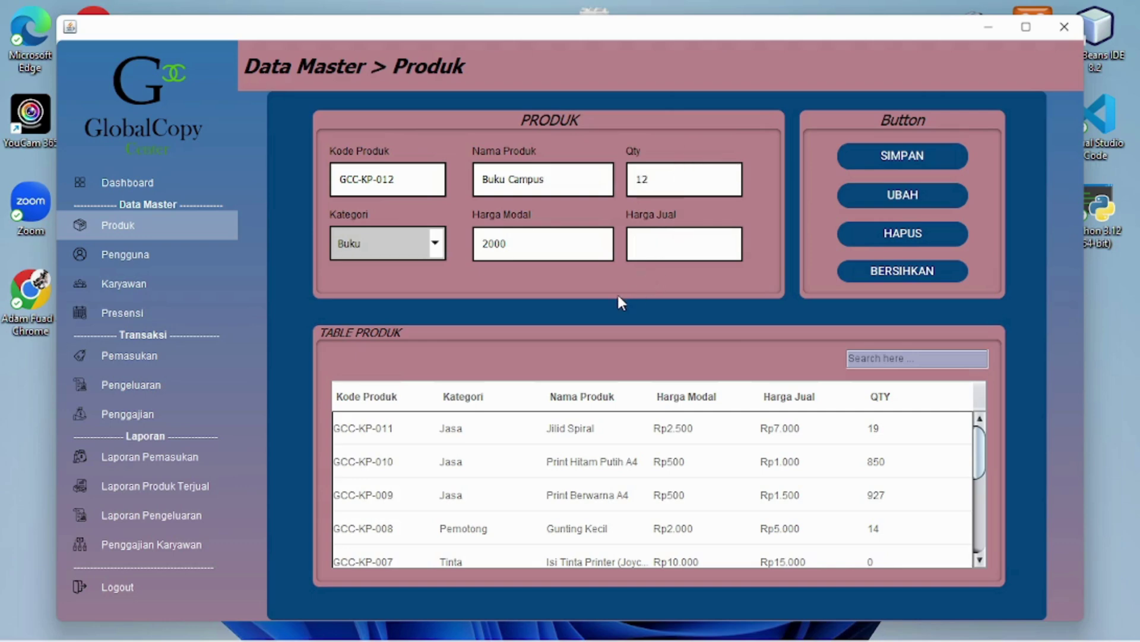
{"action": "type", "text": "5000"}
{"action": "left_click", "coordinate": [924, 159]}
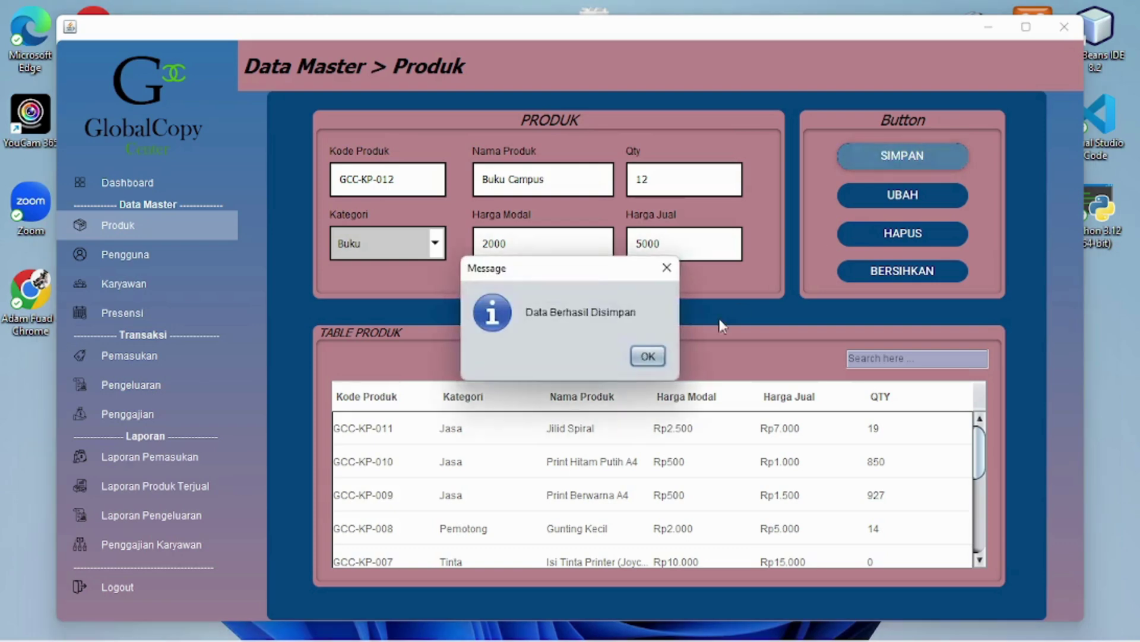
{"action": "left_click", "coordinate": [658, 357]}
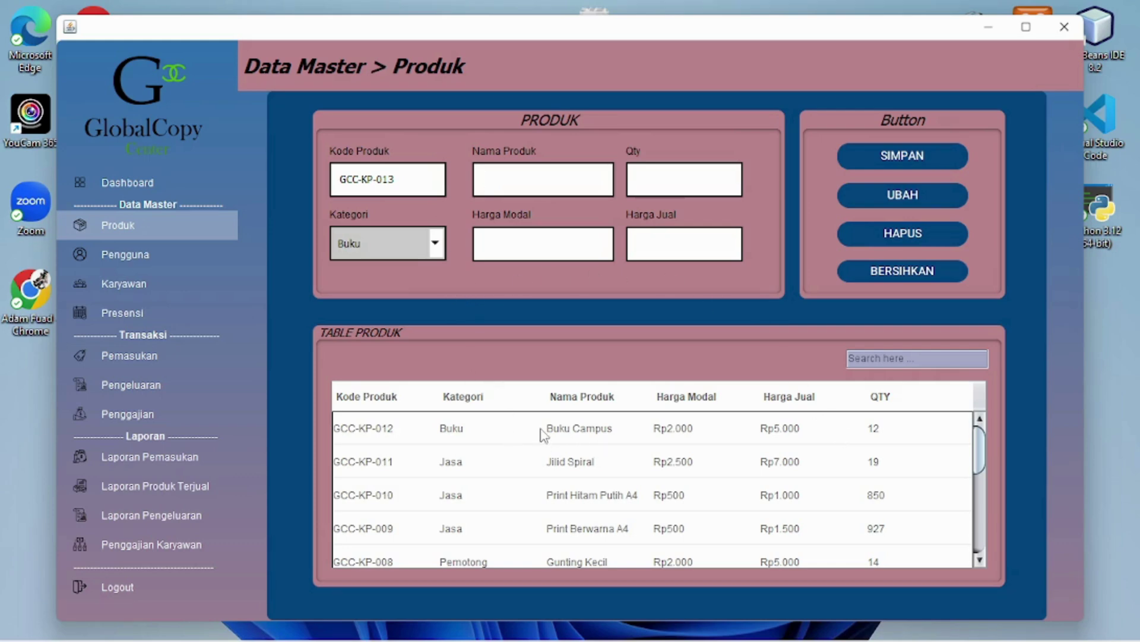
Update GCC-KP-012 Buku Campus to a Harga Modal of 2500
{"action": "left_click", "coordinate": [628, 428]}
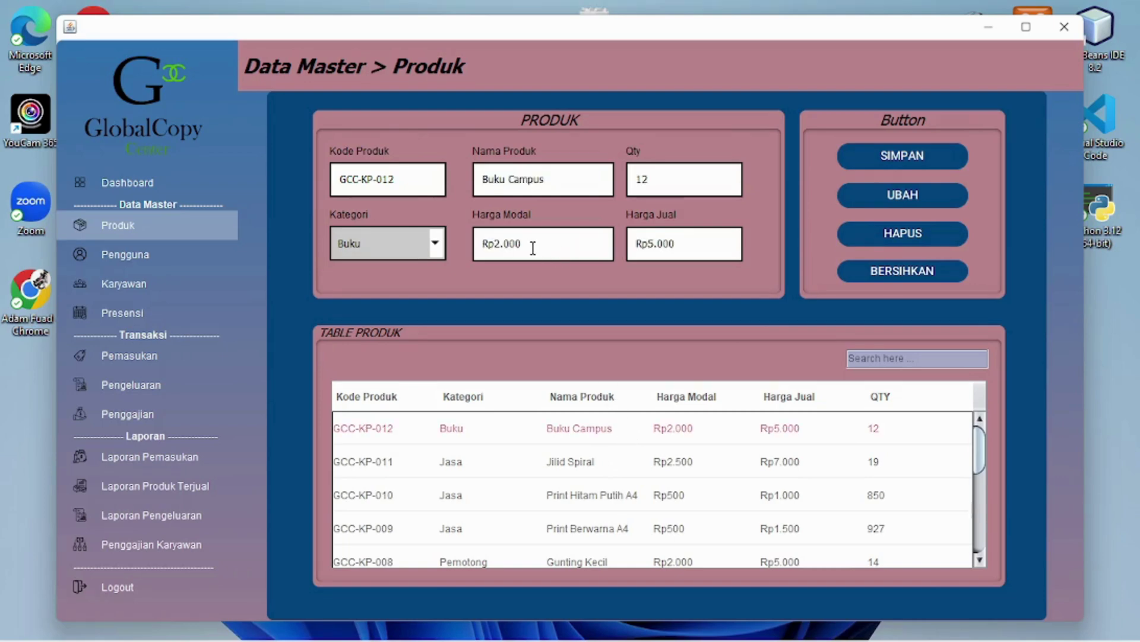
{"action": "left_click", "coordinate": [594, 245]}
{"action": "type", "text": "2500"}
{"action": "left_click", "coordinate": [891, 200]}
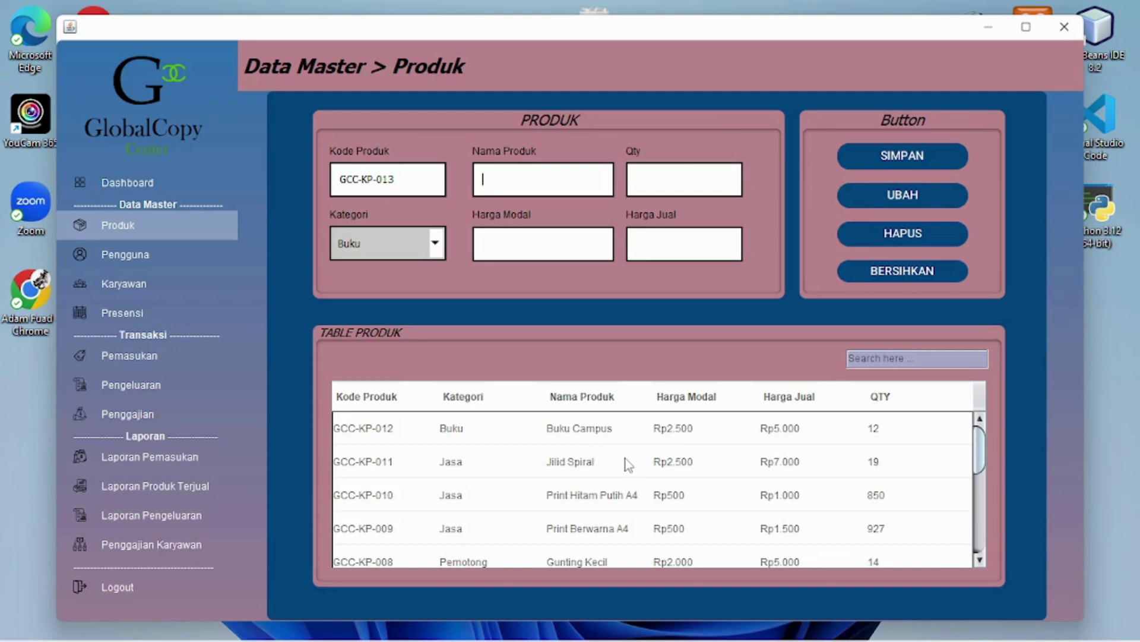
Save product Polo Polos A4 in category Kertas with cost 600, quantity 100, price 1000
{"action": "left_click", "coordinate": [434, 251]}
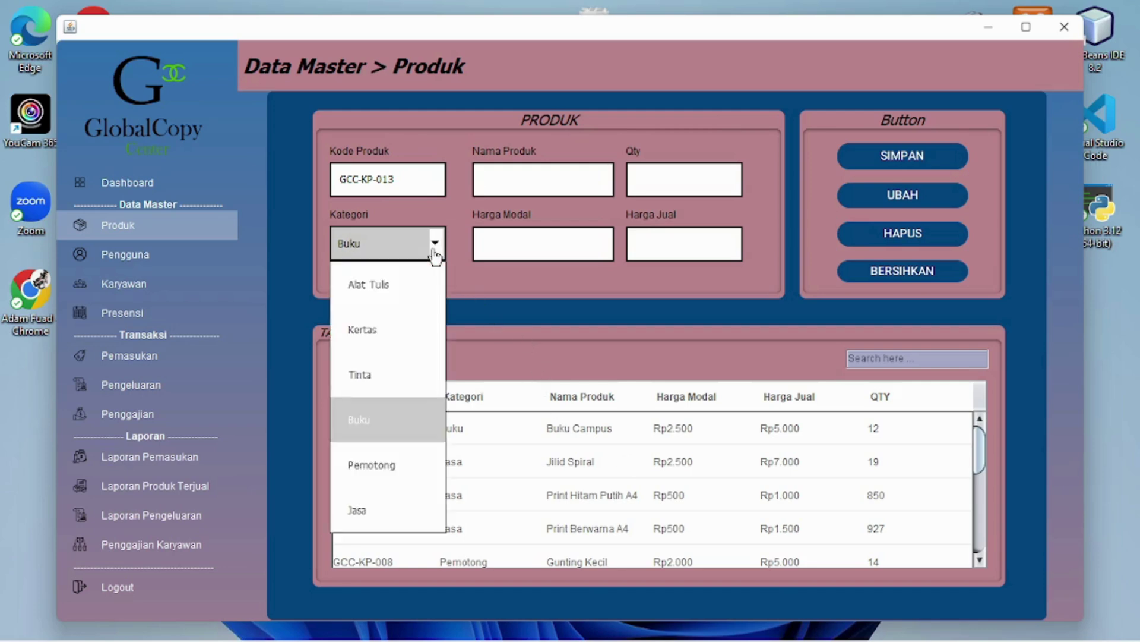
{"action": "left_click", "coordinate": [396, 340]}
{"action": "left_click", "coordinate": [511, 182]}
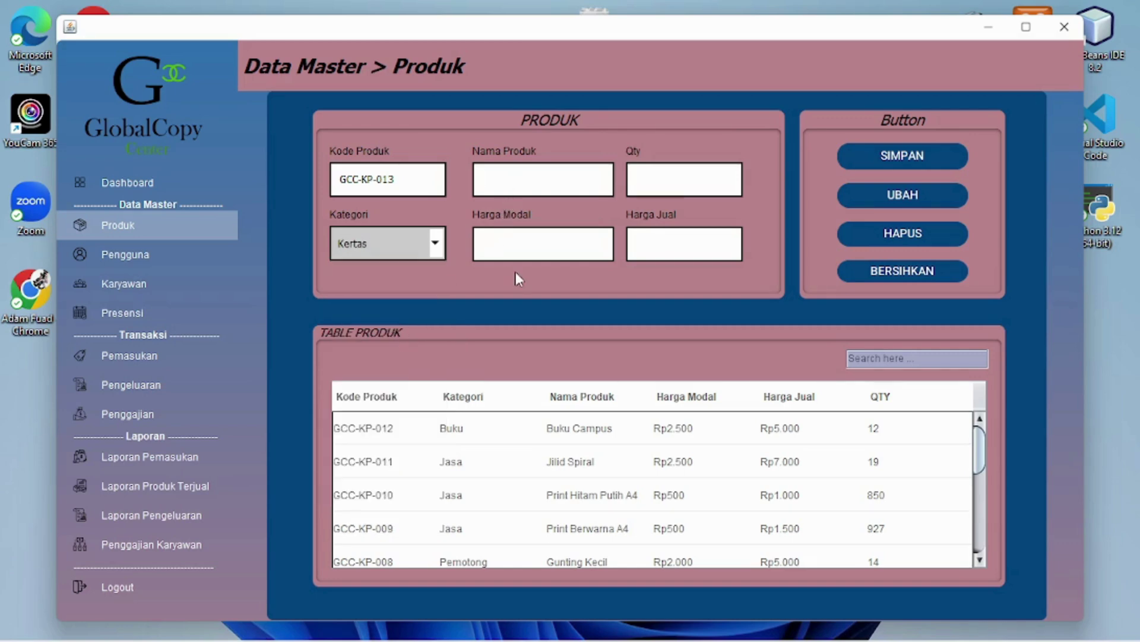
{"action": "type", "text": "Polo Polos A4"}
{"action": "left_click", "coordinate": [508, 252]}
{"action": "left_click", "coordinate": [642, 190]}
{"action": "type", "text": "100"}
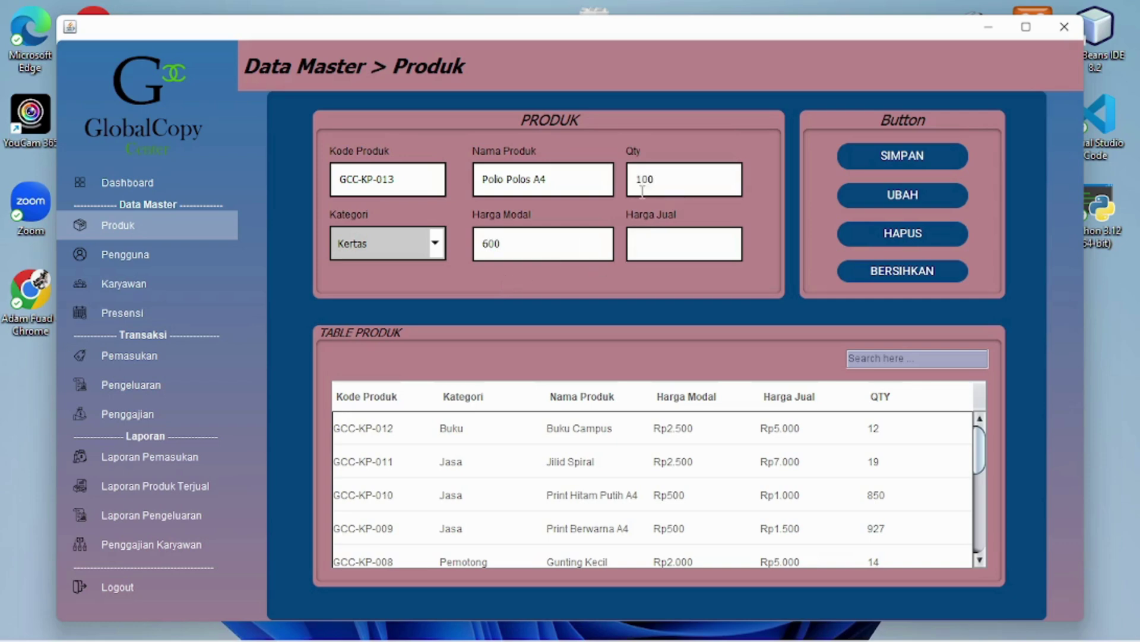
{"action": "left_click", "coordinate": [664, 245]}
{"action": "type", "text": "1000"}
{"action": "left_click", "coordinate": [949, 161]}
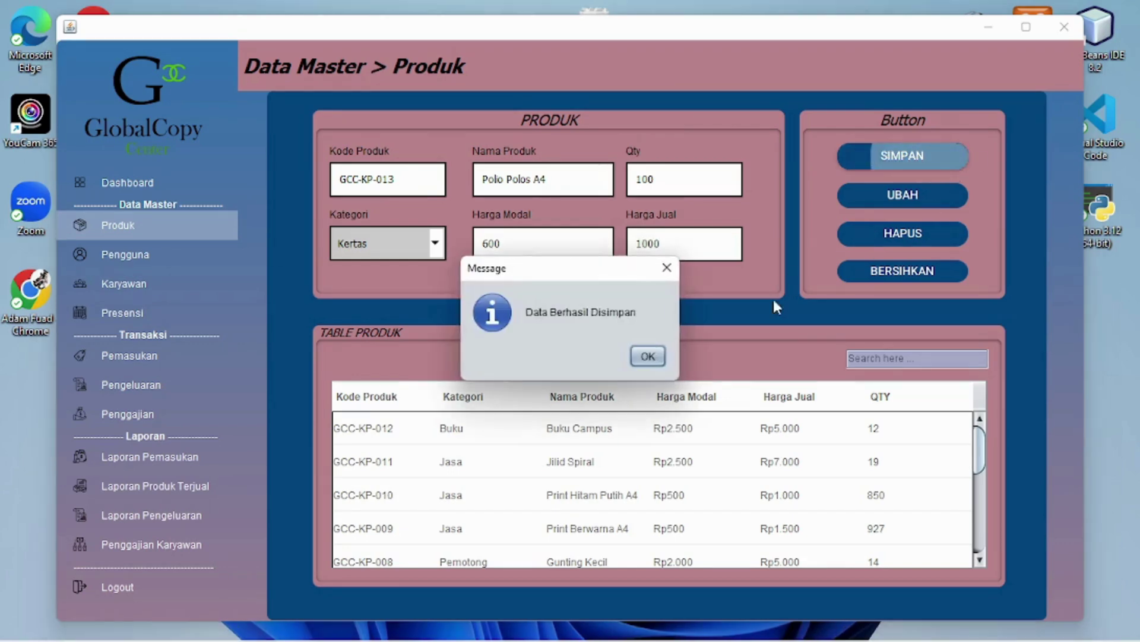
{"action": "left_click", "coordinate": [648, 355]}
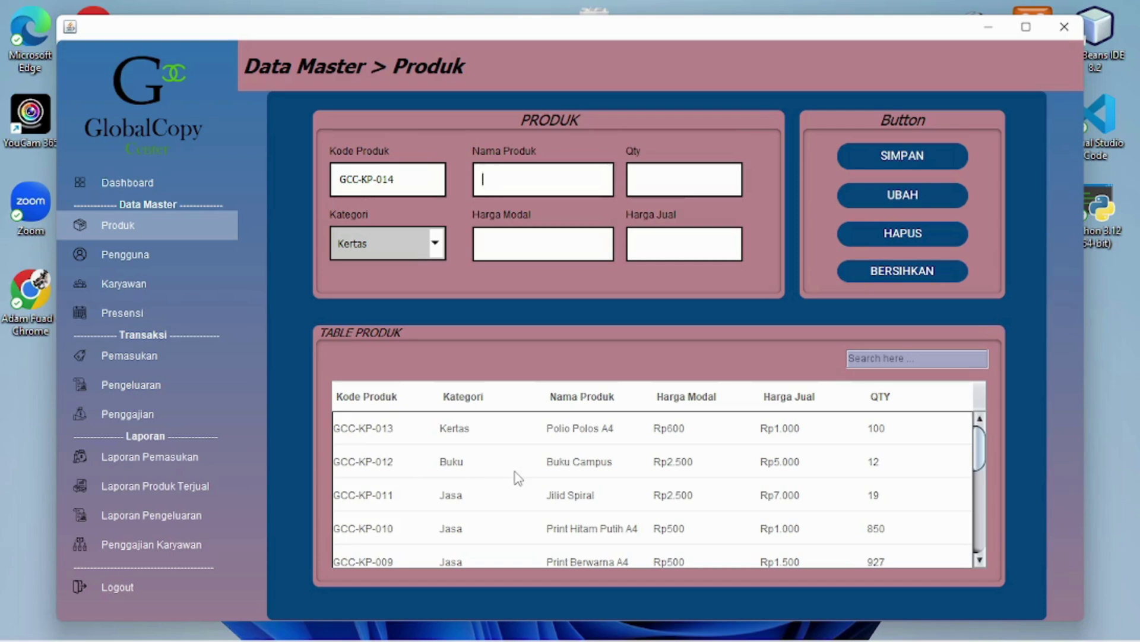
Delete product GCC-KP-012 Buku Campus, confirming the deletion and acknowledging the success message
{"action": "left_click", "coordinate": [496, 467]}
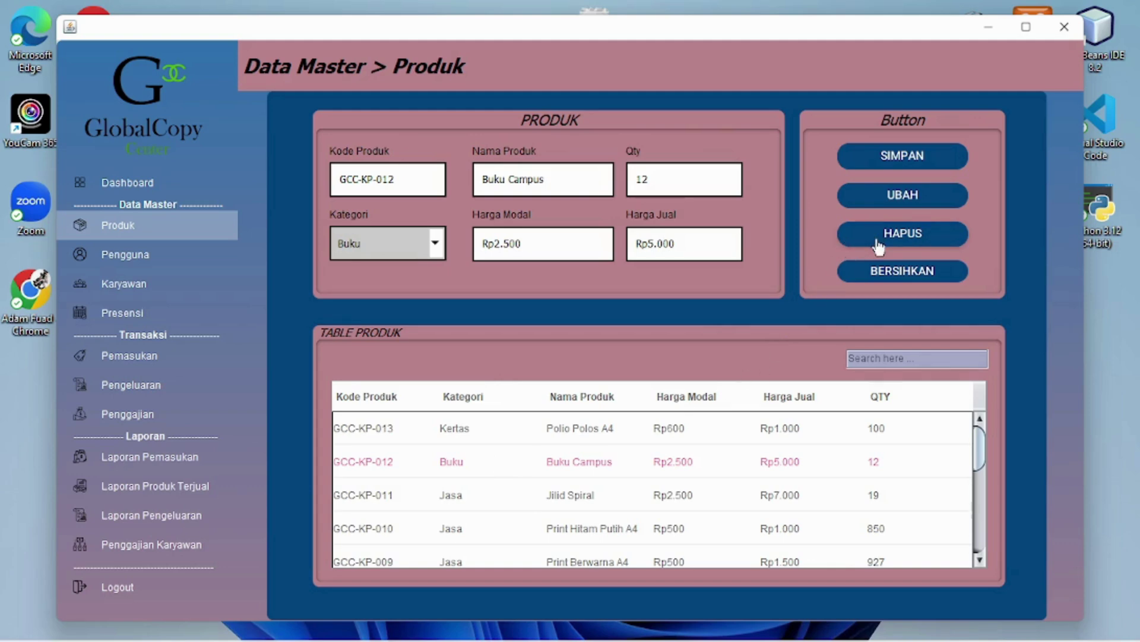
{"action": "left_click", "coordinate": [906, 237]}
{"action": "left_click_drag", "start_coordinate": [608, 274], "coordinate": [856, 277]}
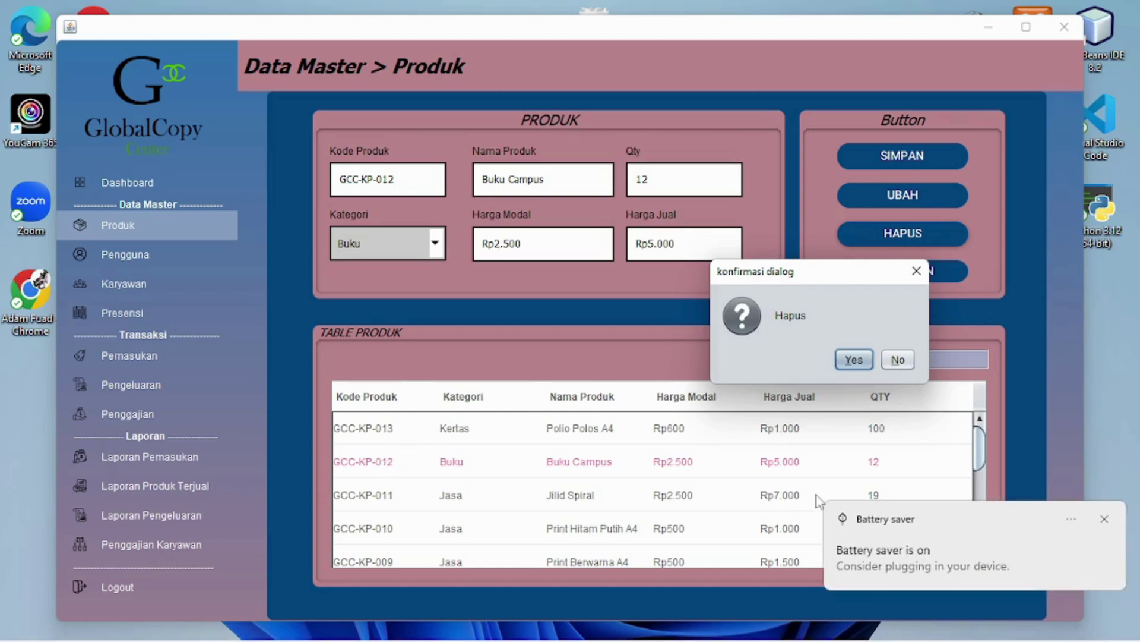
{"action": "left_click", "coordinate": [1104, 518]}
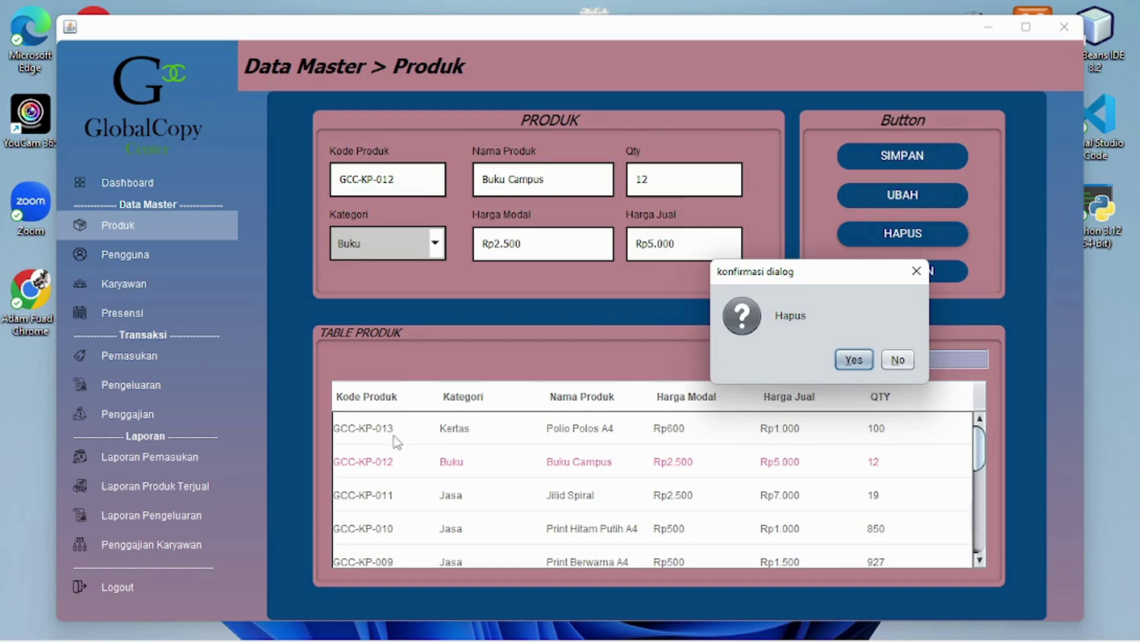
{"action": "left_click", "coordinate": [856, 362]}
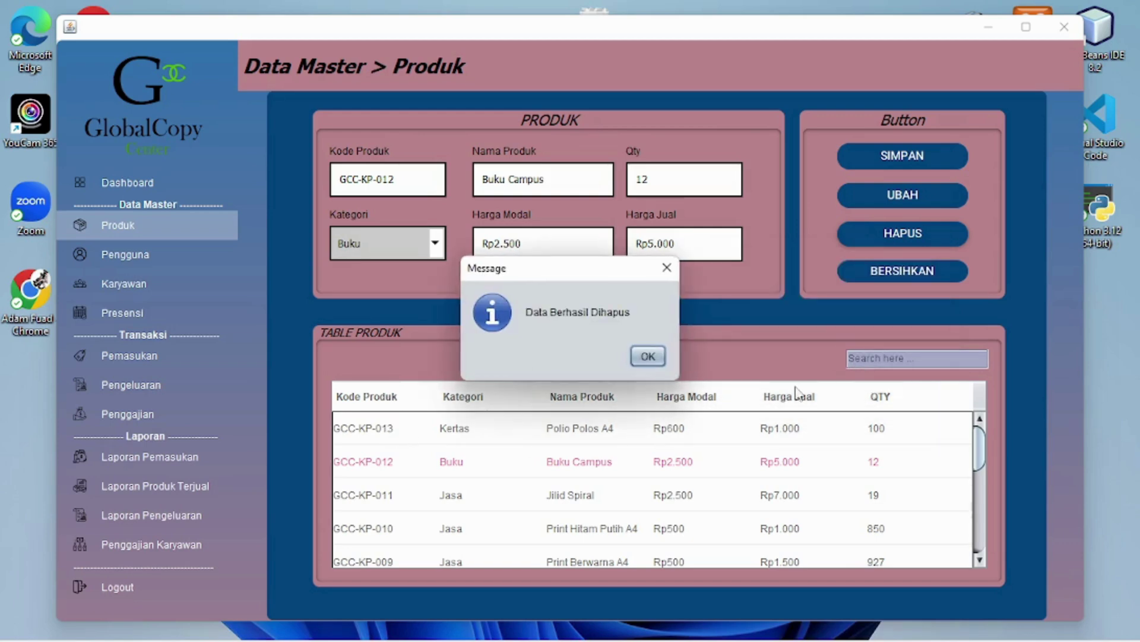
{"action": "left_click", "coordinate": [647, 356]}
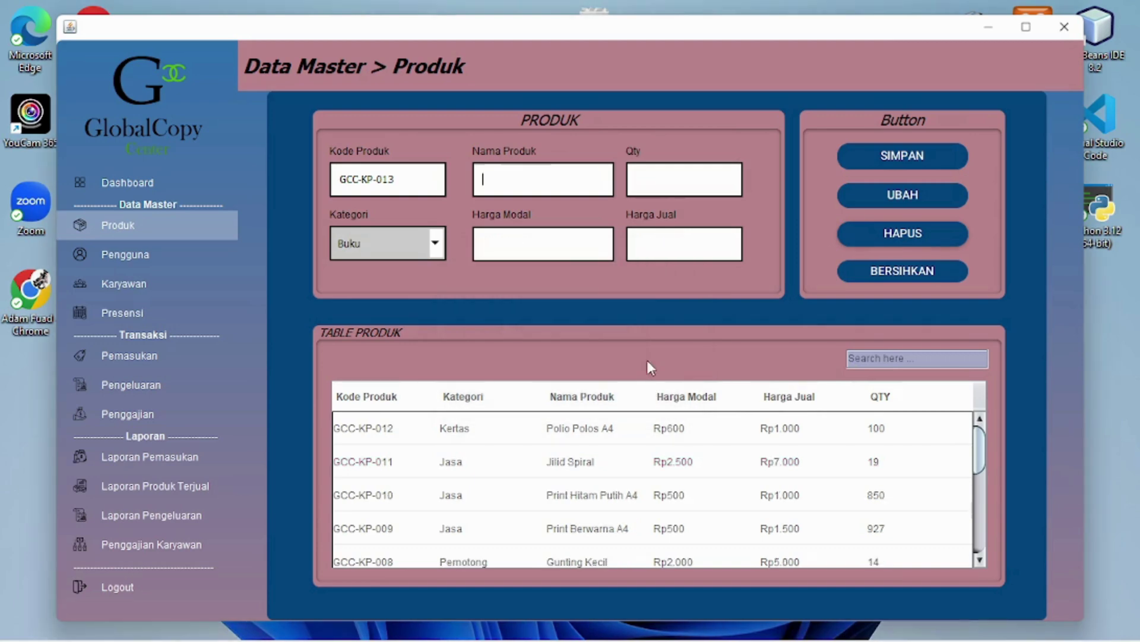
Select Polo Polos A4, then filter the product table by 'jasa' and by 'kertas'
{"action": "left_click", "coordinate": [523, 430]}
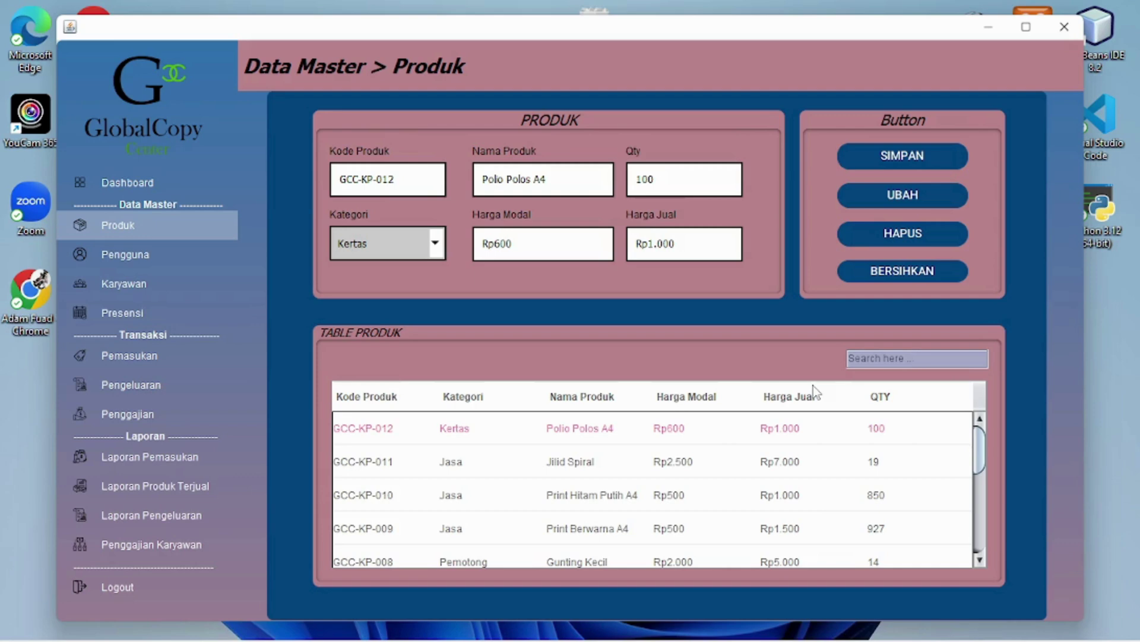
{"action": "type", "text": "jasa"}
{"action": "key", "text": "Return"}
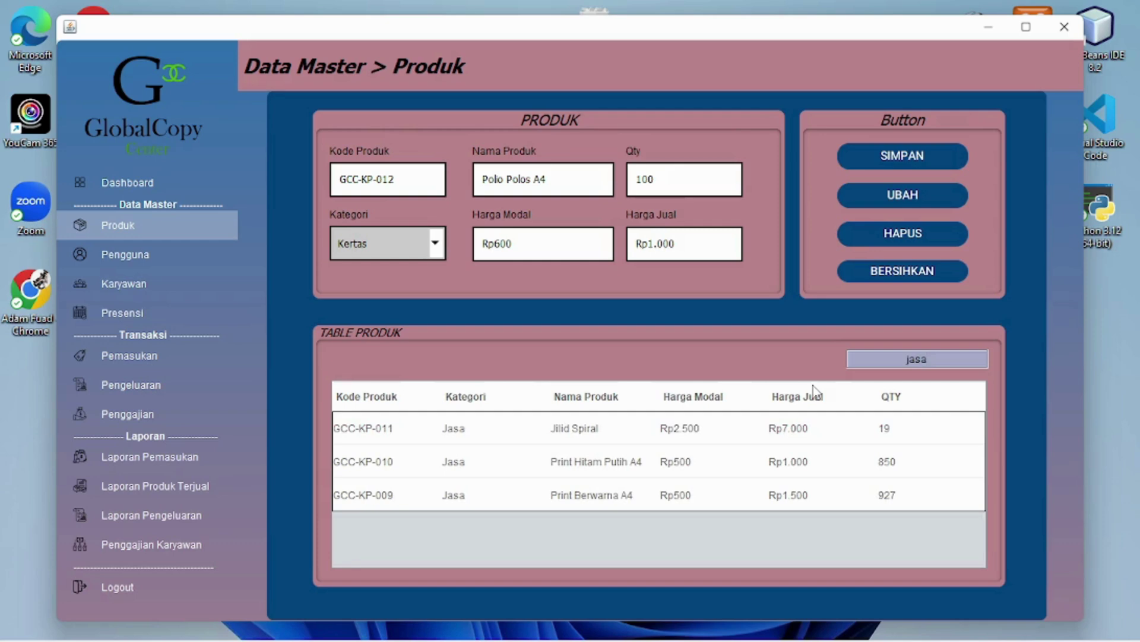
{"action": "key", "text": "BackSpace"}
{"action": "key", "text": "BackSpace"}
{"action": "key", "text": "BackSpace"}
{"action": "key", "text": "BackSpace"}
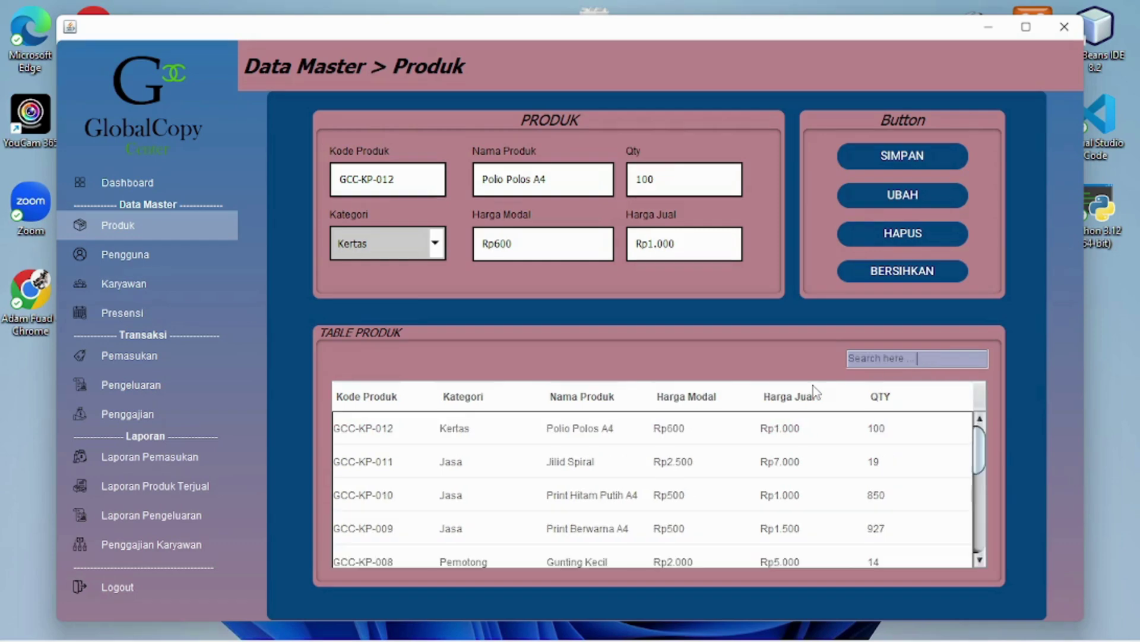
{"action": "type", "text": "kertas"}
{"action": "key", "text": "Return"}
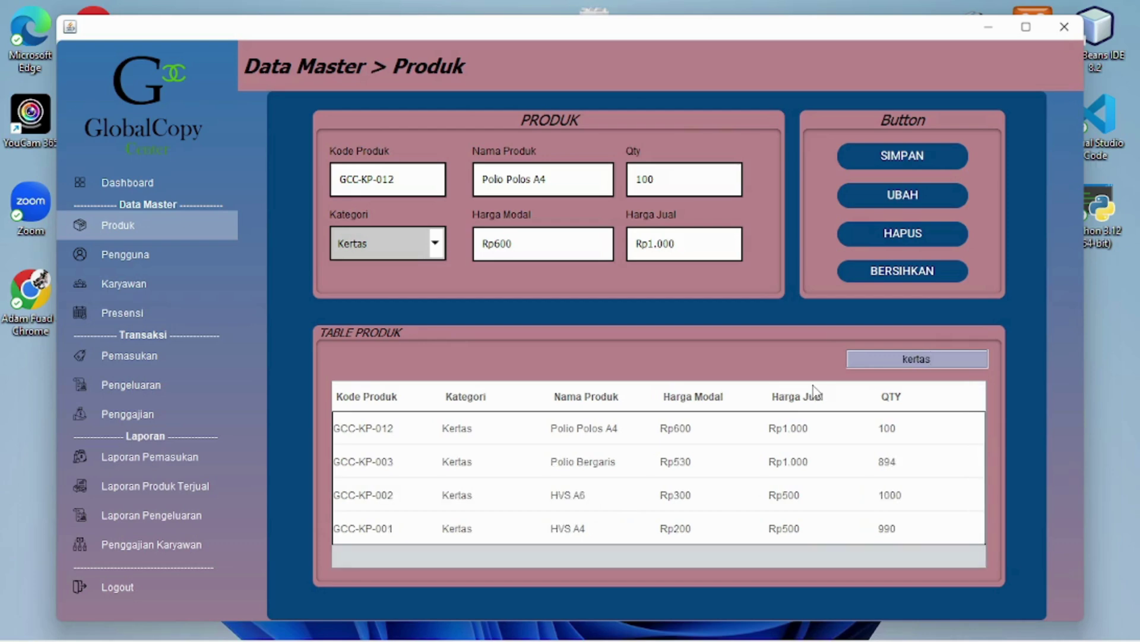
{"action": "key", "text": "BackSpace"}
{"action": "key", "text": "BackSpace"}
{"action": "key", "text": "BackSpace"}
{"action": "key", "text": "BackSpace"}
{"action": "key", "text": "BackSpace"}
{"action": "key", "text": "BackSpace"}
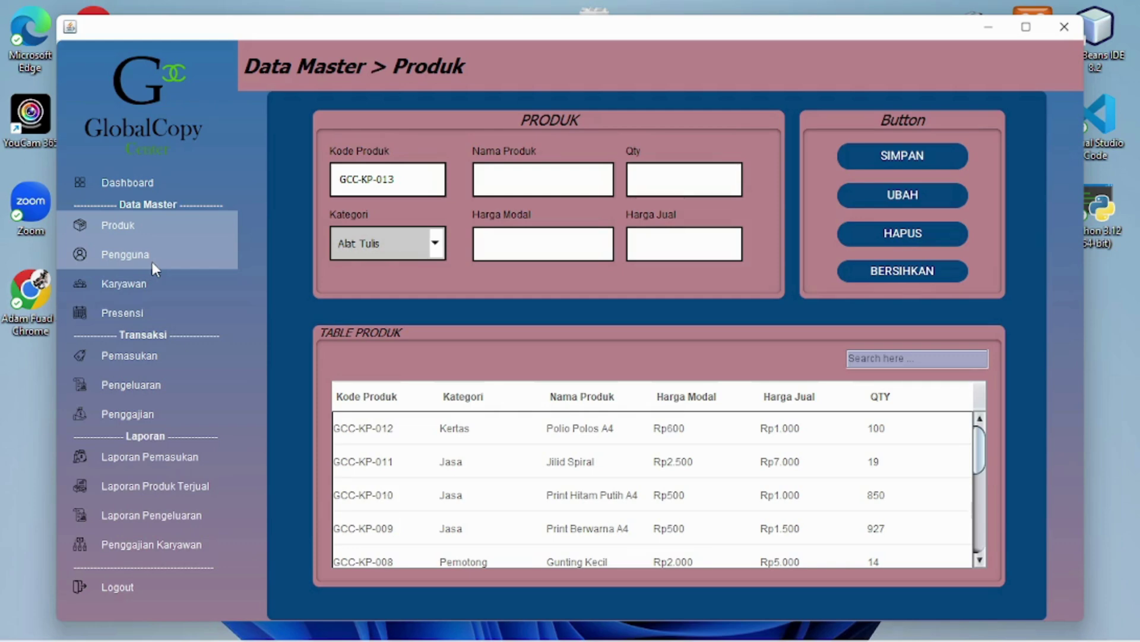
Go to the Pengguna user page and keep the user level at Admin
{"action": "left_click", "coordinate": [152, 259]}
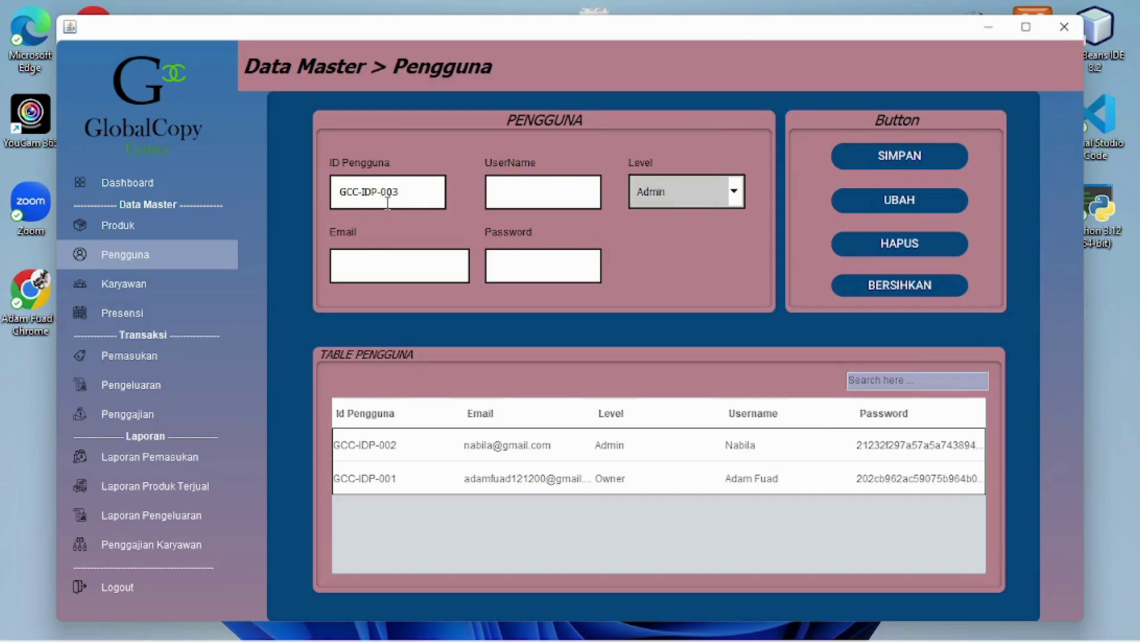
{"action": "mouse_move", "coordinate": [420, 208]}
{"action": "left_click", "coordinate": [729, 193]}
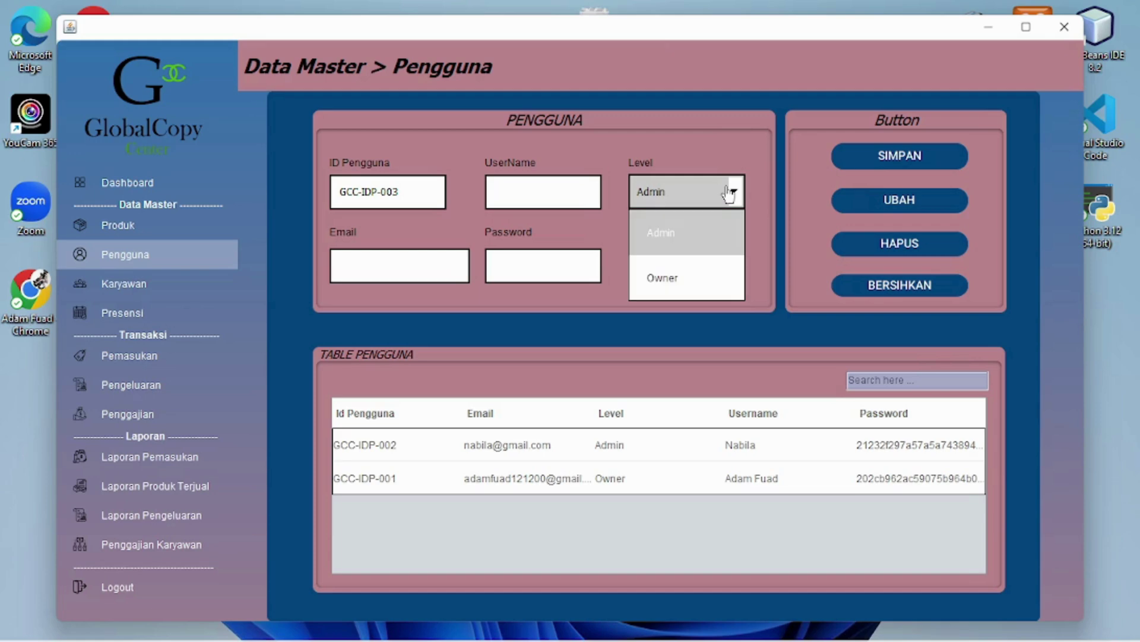
{"action": "left_click", "coordinate": [730, 194]}
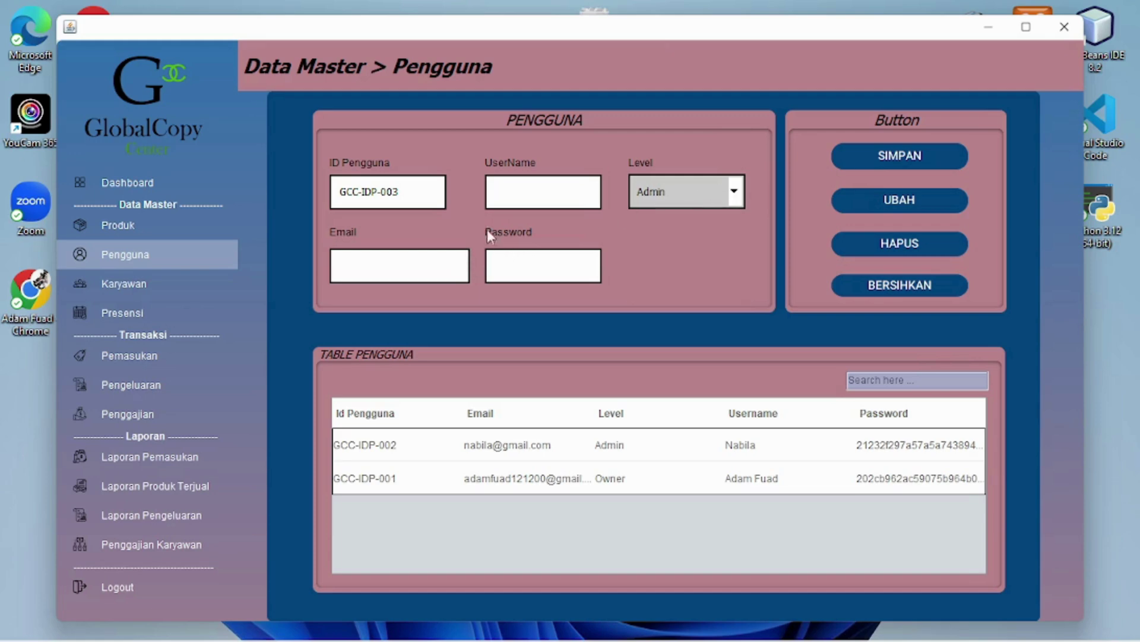
Enter the new user's username, email and password, then save the user
{"action": "left_click", "coordinate": [513, 205]}
{"action": "type", "text": "Naufal"}
{"action": "left_click", "coordinate": [382, 260]}
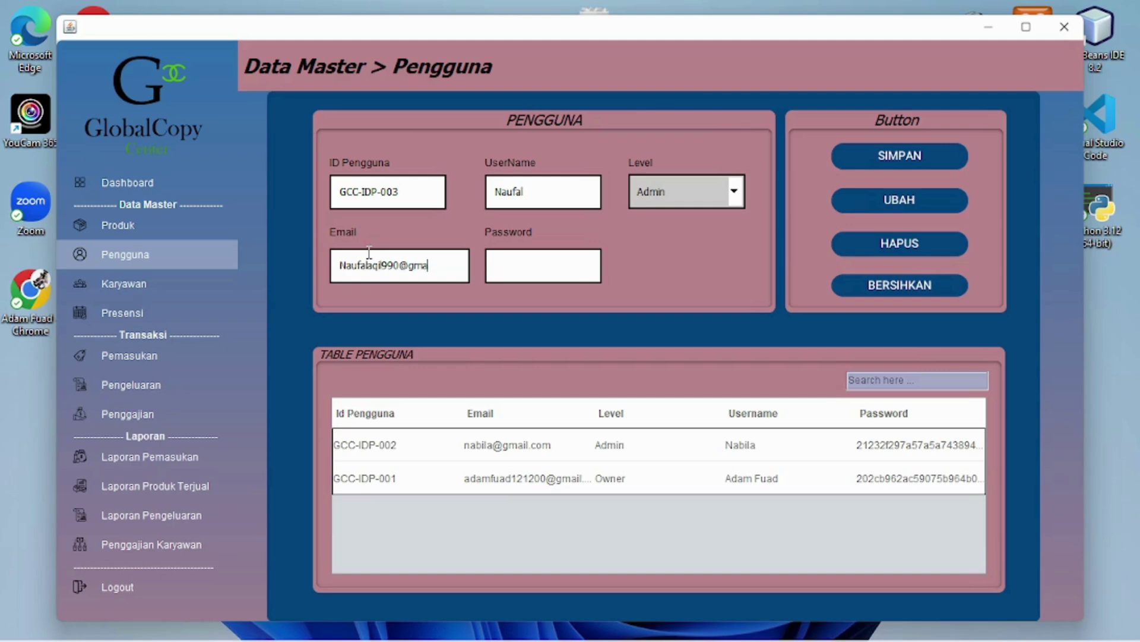
{"action": "left_click", "coordinate": [526, 275]}
{"action": "type", "text": "admin"}
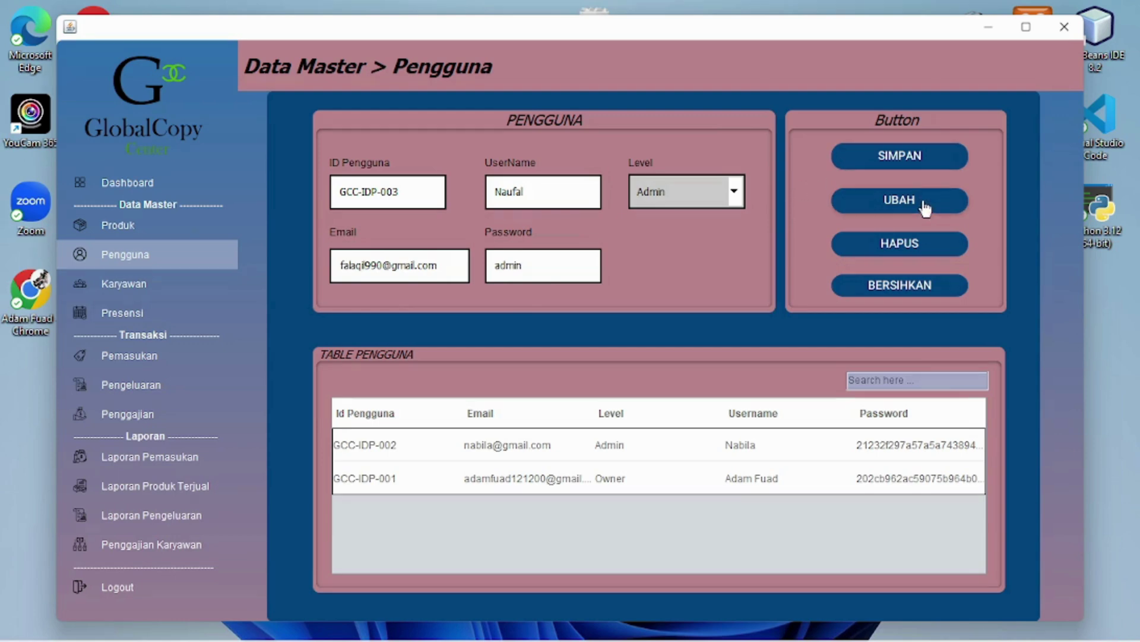
{"action": "left_click", "coordinate": [899, 161]}
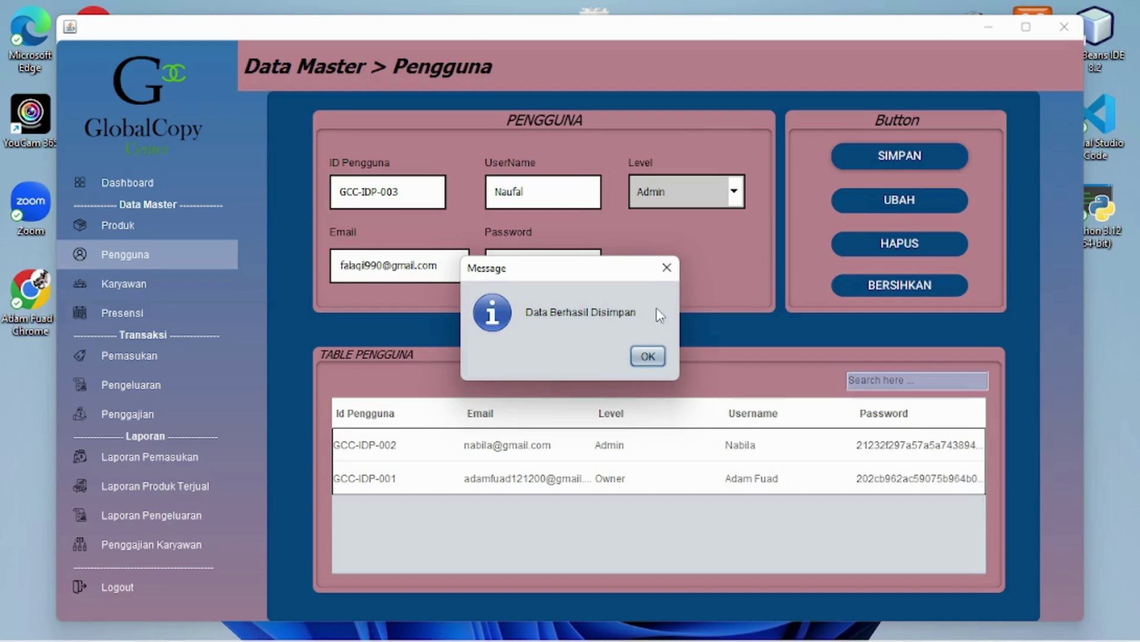
{"action": "left_click", "coordinate": [650, 356]}
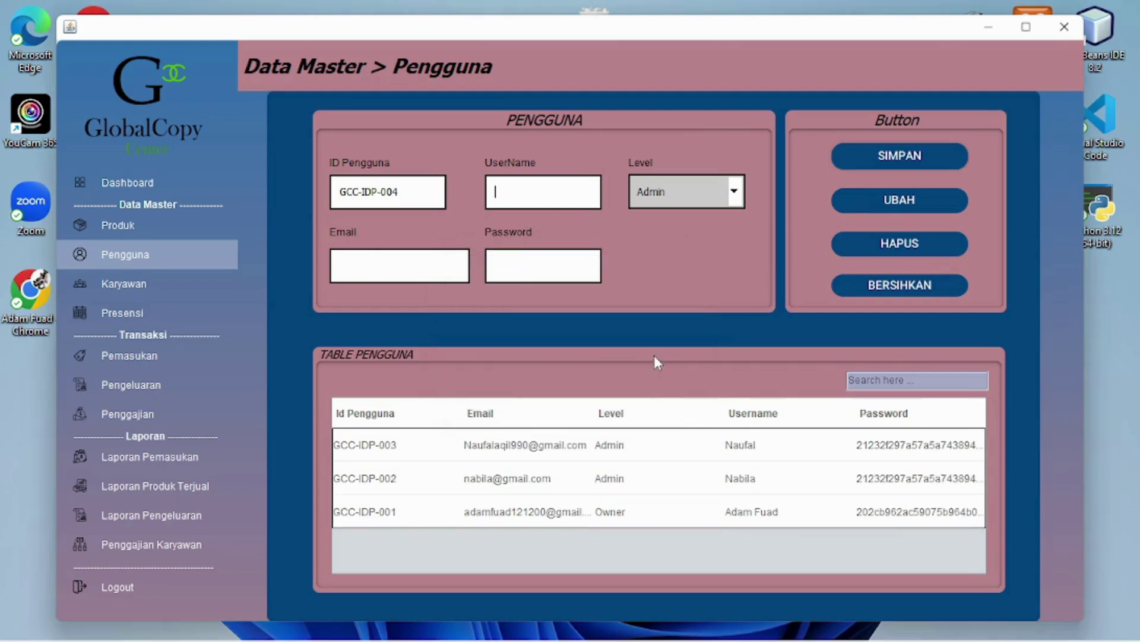
Replace user GCC-IDP-003's email with a new address and save the update
{"action": "left_click", "coordinate": [574, 449]}
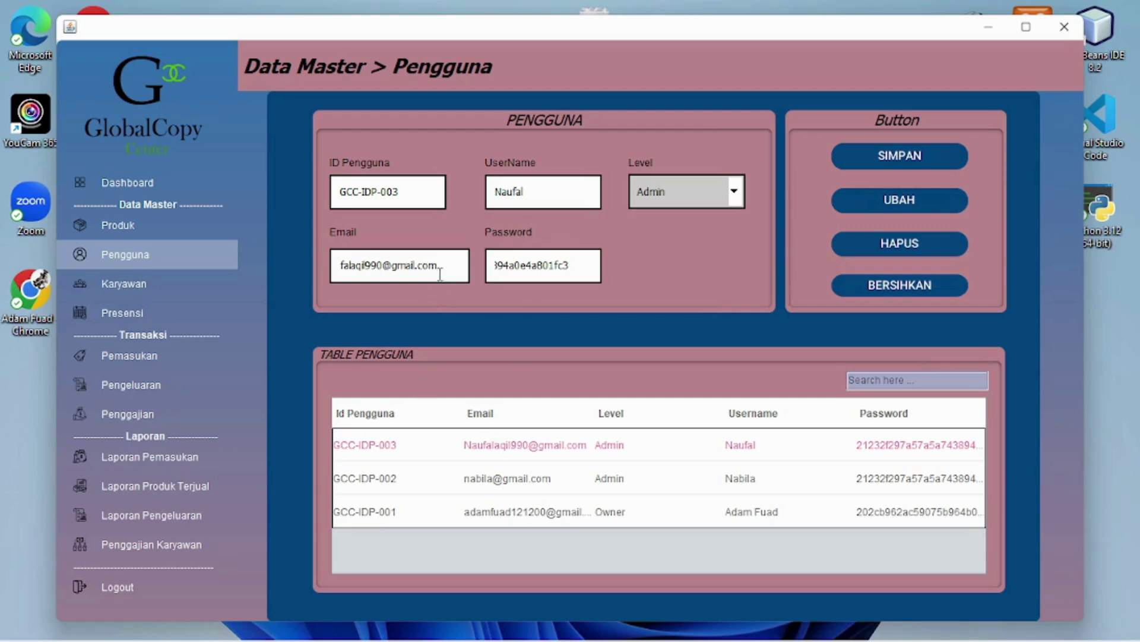
{"action": "key", "text": "BackSpace"}
{"action": "key", "text": "BackSpace"}
{"action": "key", "text": "BackSpace"}
{"action": "key", "text": "BackSpace"}
{"action": "key", "text": "BackSpace"}
{"action": "key", "text": "BackSpace"}
{"action": "key", "text": "BackSpace"}
{"action": "key", "text": "BackSpace"}
{"action": "key", "text": "BackSpace"}
{"action": "key", "text": "BackSpace"}
{"action": "key", "text": "BackSpace"}
{"action": "key", "text": "BackSpace"}
{"action": "key", "text": "BackSpace"}
{"action": "key", "text": "BackSpace"}
{"action": "key", "text": "BackSpace"}
{"action": "key", "text": "BackSpace"}
{"action": "key", "text": "BackSpace"}
{"action": "key", "text": "BackSpace"}
{"action": "key", "text": "BackSpace"}
{"action": "key", "text": "BackSpace"}
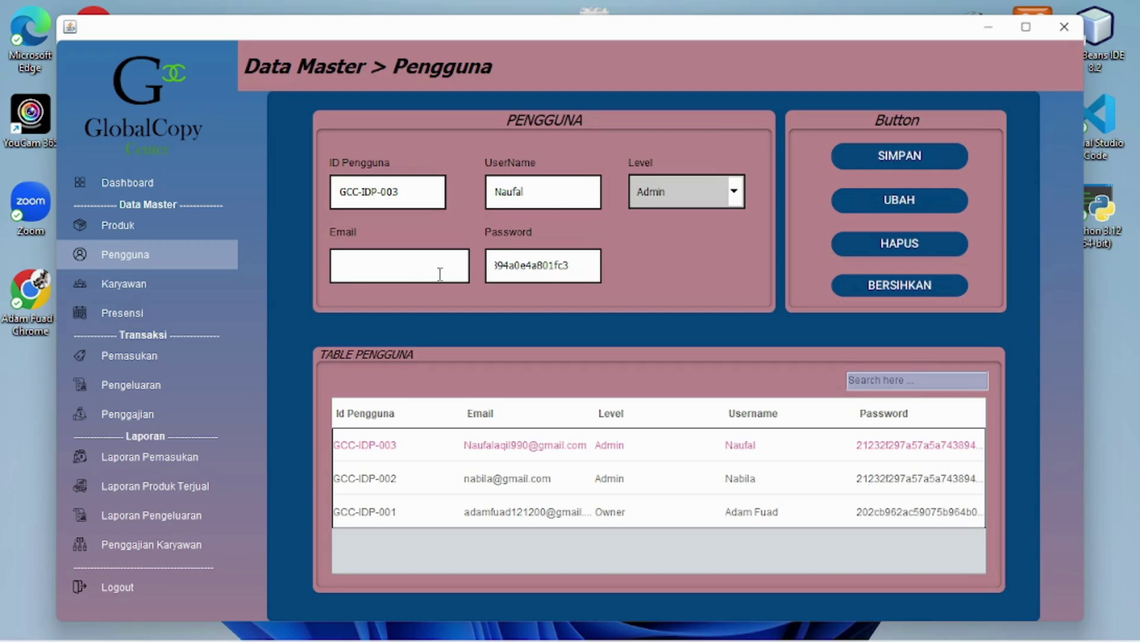
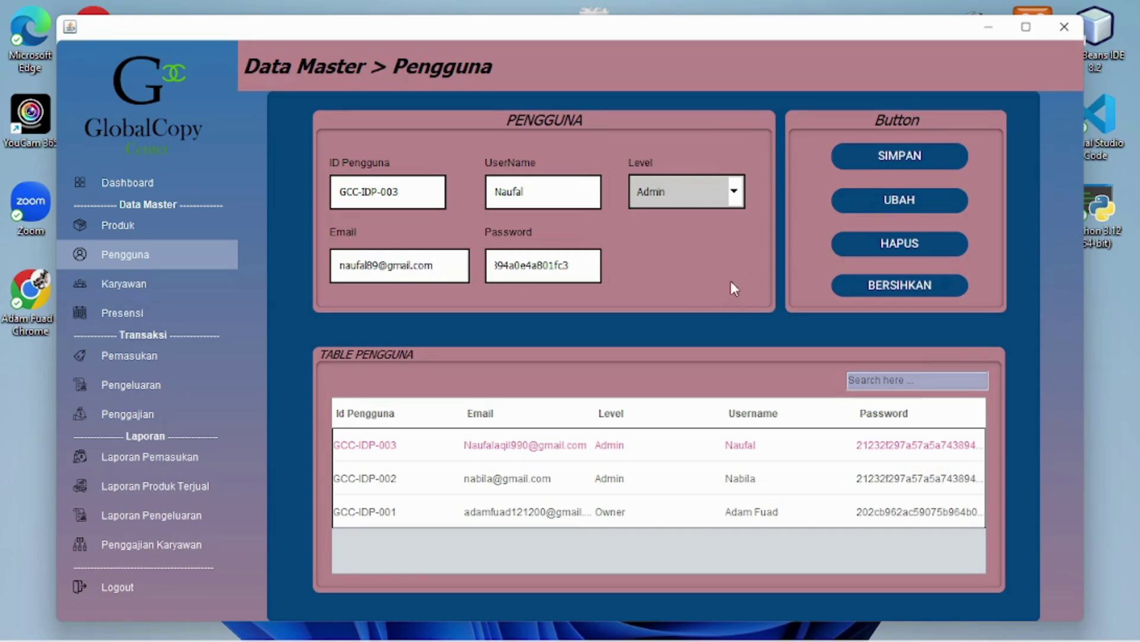
{"action": "left_click", "coordinate": [872, 206]}
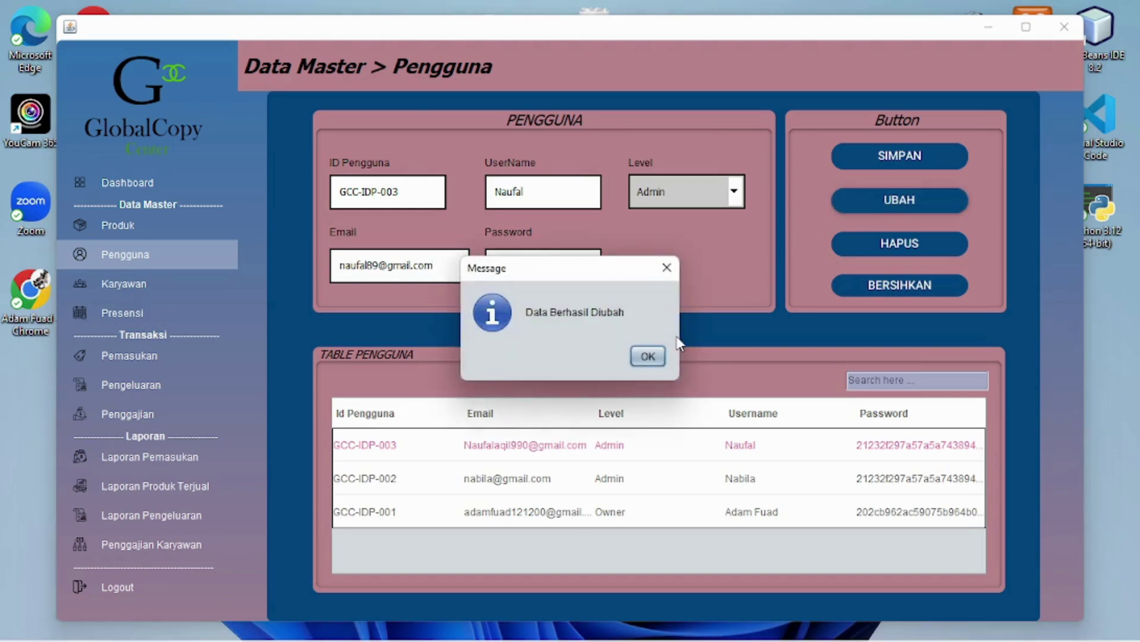
{"action": "left_click", "coordinate": [648, 355]}
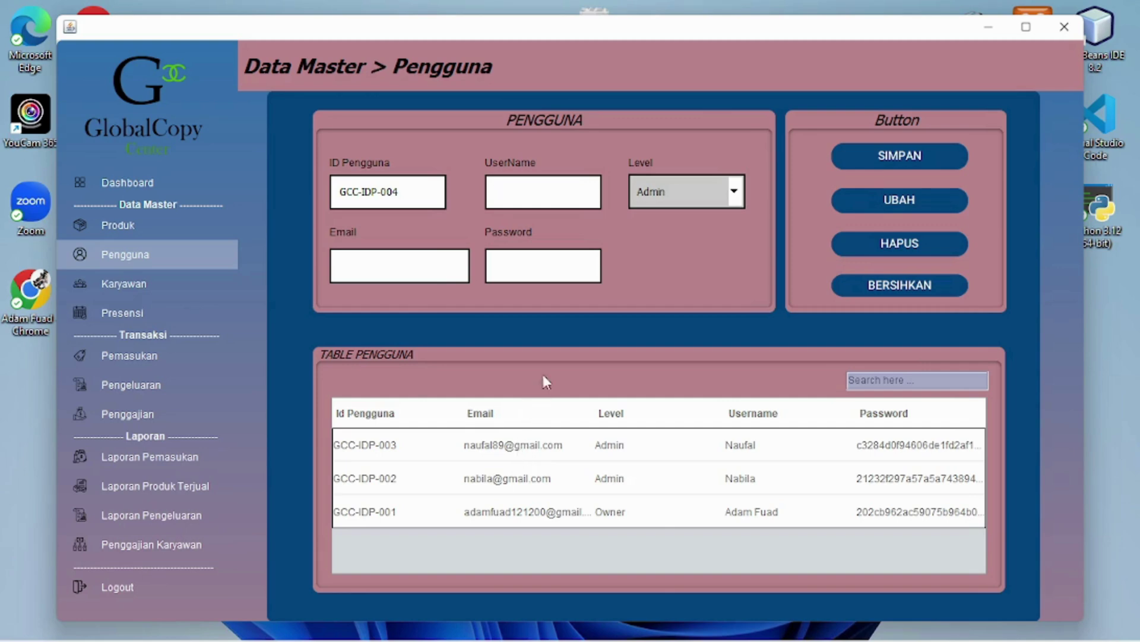
On the Karyawan page, enter the new employee's name and contact number
{"action": "left_click", "coordinate": [182, 297]}
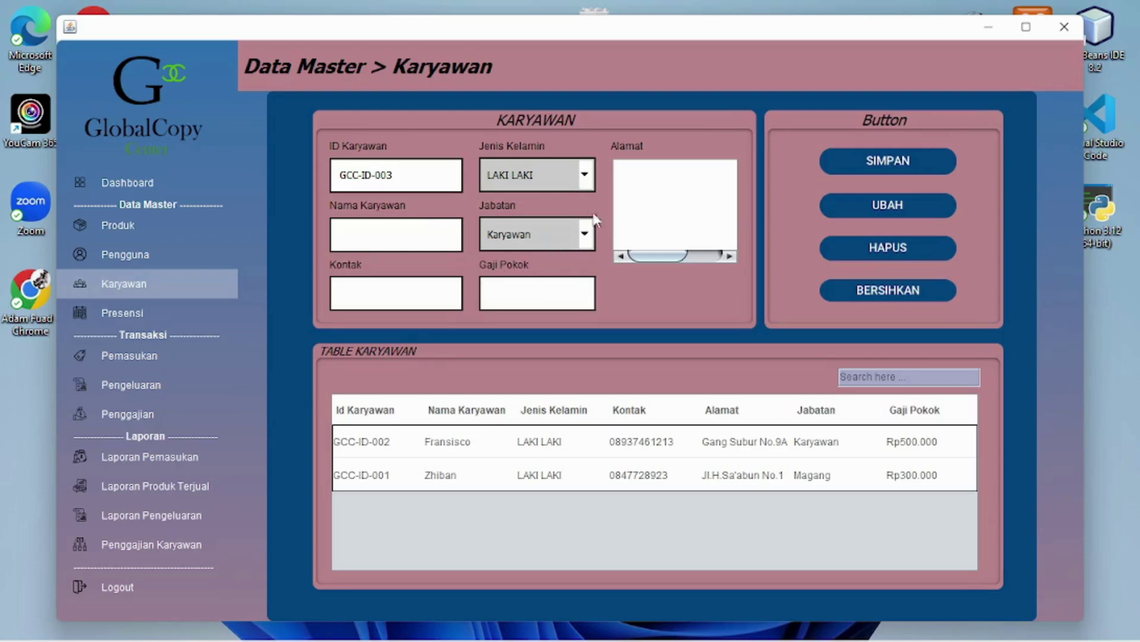
{"action": "left_click", "coordinate": [407, 225]}
{"action": "type", "text": "Naufak"}
{"action": "key", "text": "BackSpace"}
{"action": "type", "text": "l"}
{"action": "left_click", "coordinate": [417, 304]}
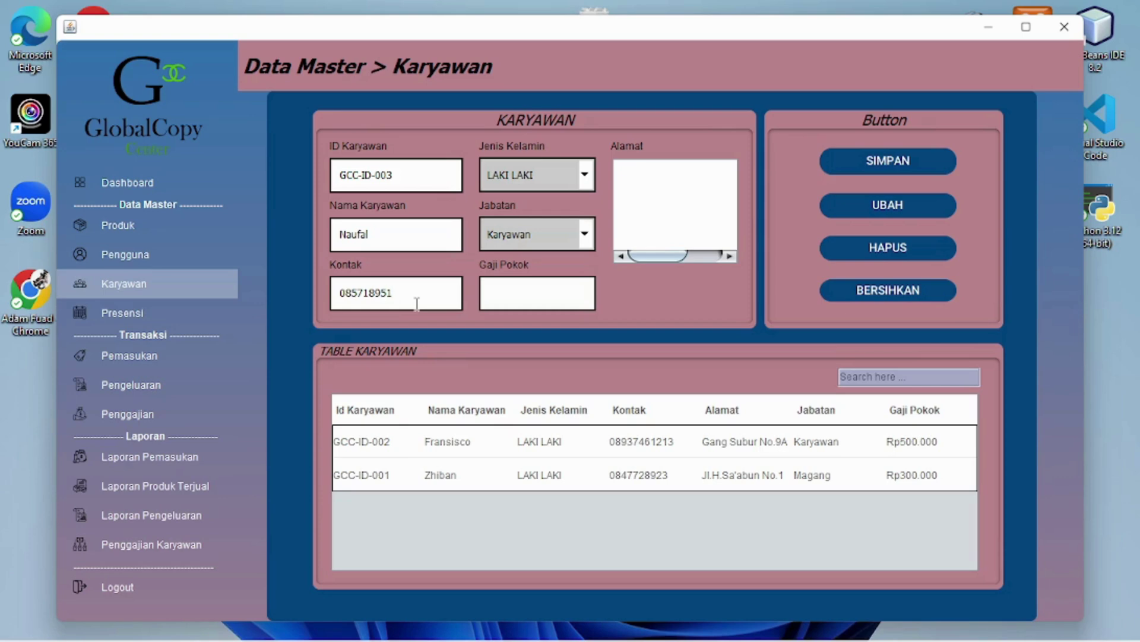
Keep gender LAKI LAKI and set the employee's position to Admin
{"action": "left_click", "coordinate": [578, 178]}
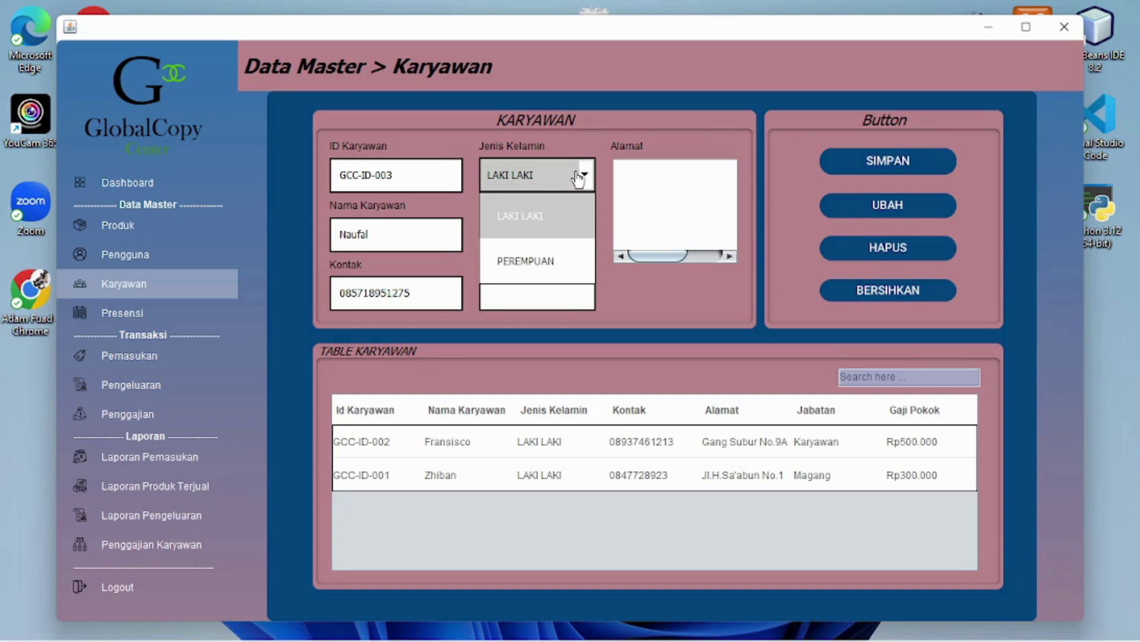
{"action": "left_click", "coordinate": [558, 216]}
{"action": "left_click", "coordinate": [552, 235]}
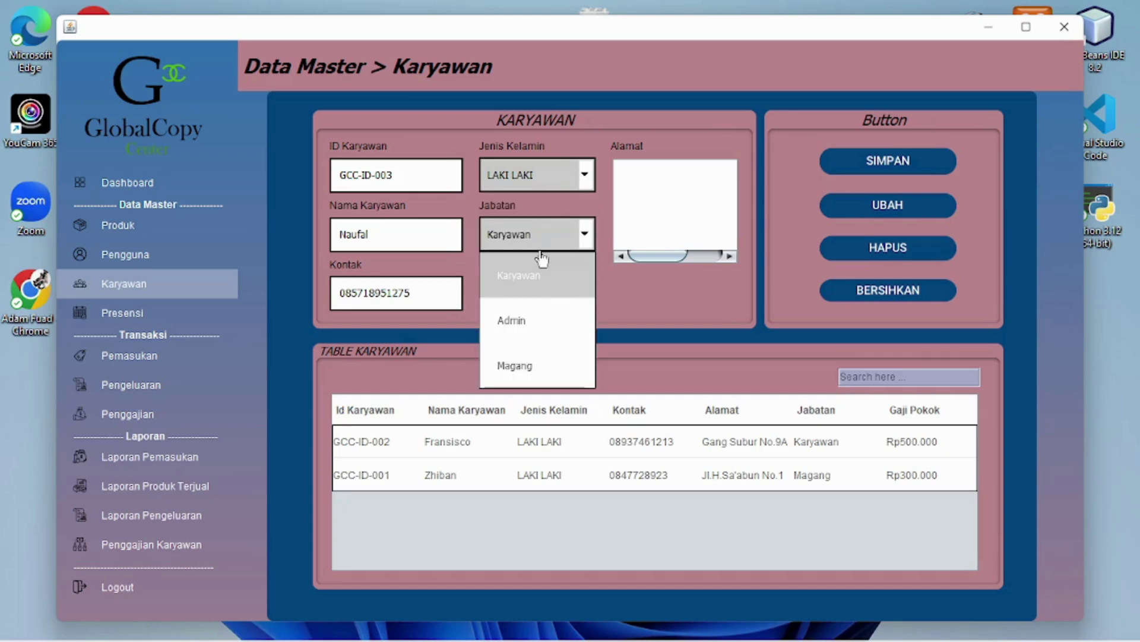
{"action": "left_click", "coordinate": [547, 321]}
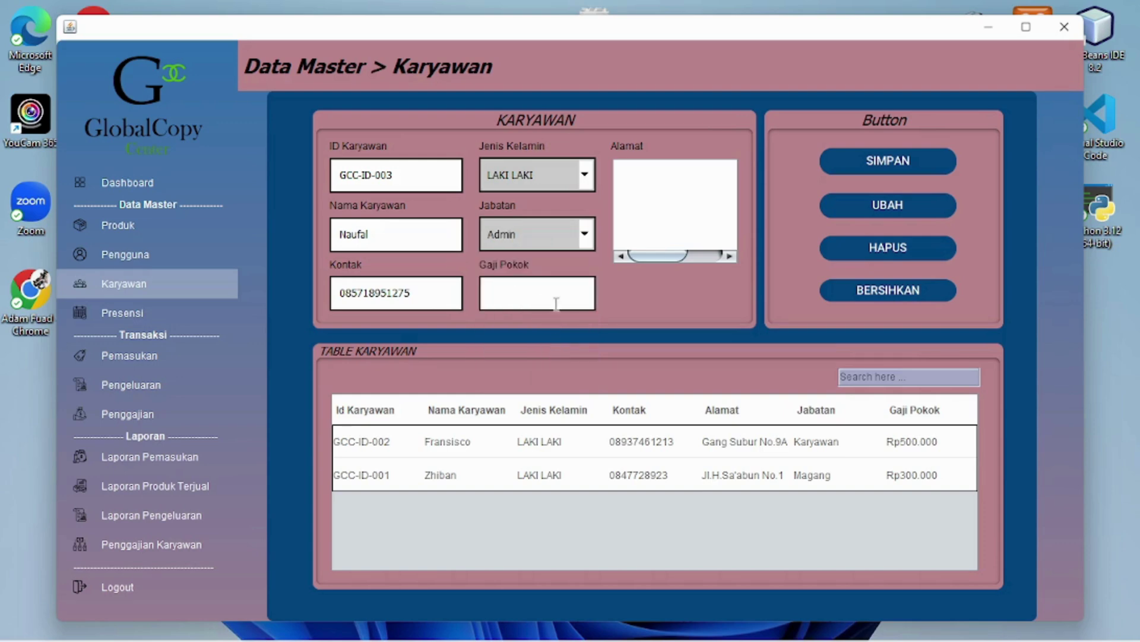
{"action": "left_click", "coordinate": [556, 303]}
Enter a basic salary of 500000 and type the employee's home address
{"action": "type", "text": "500000"}
{"action": "left_click", "coordinate": [657, 184]}
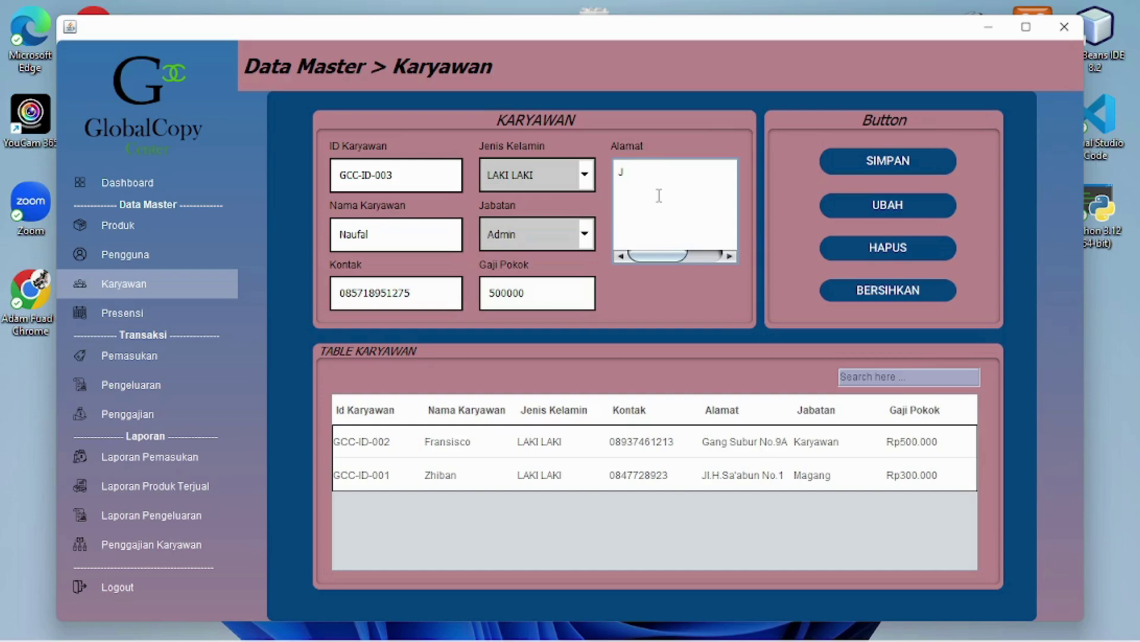
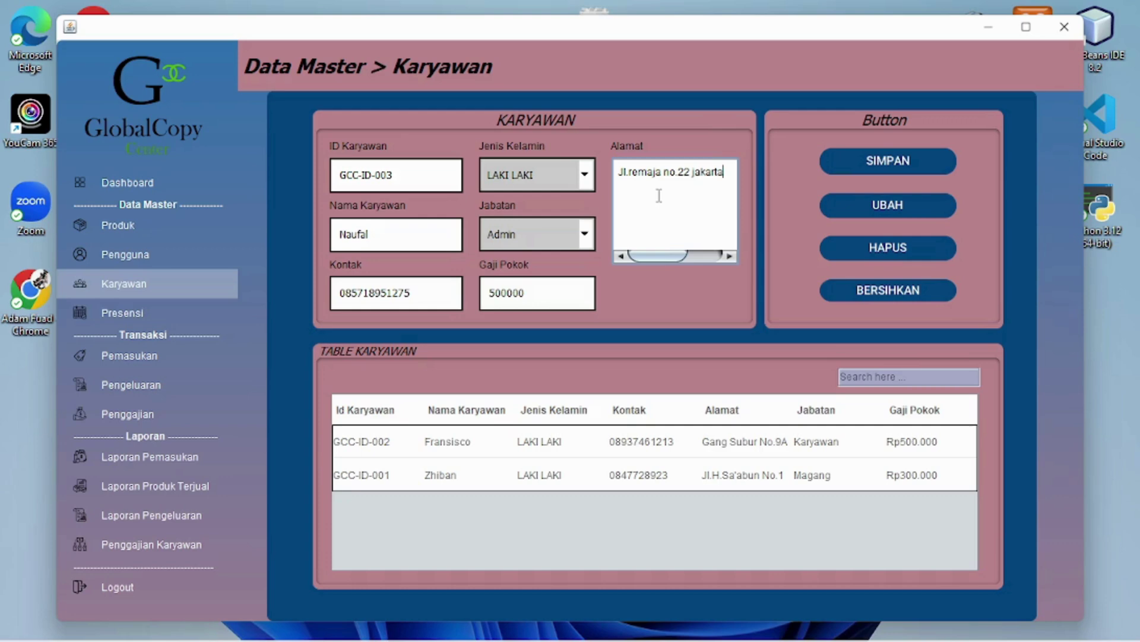
Save employee GCC-ID-003, then select that record and delete it with confirmation
{"action": "left_click", "coordinate": [840, 168]}
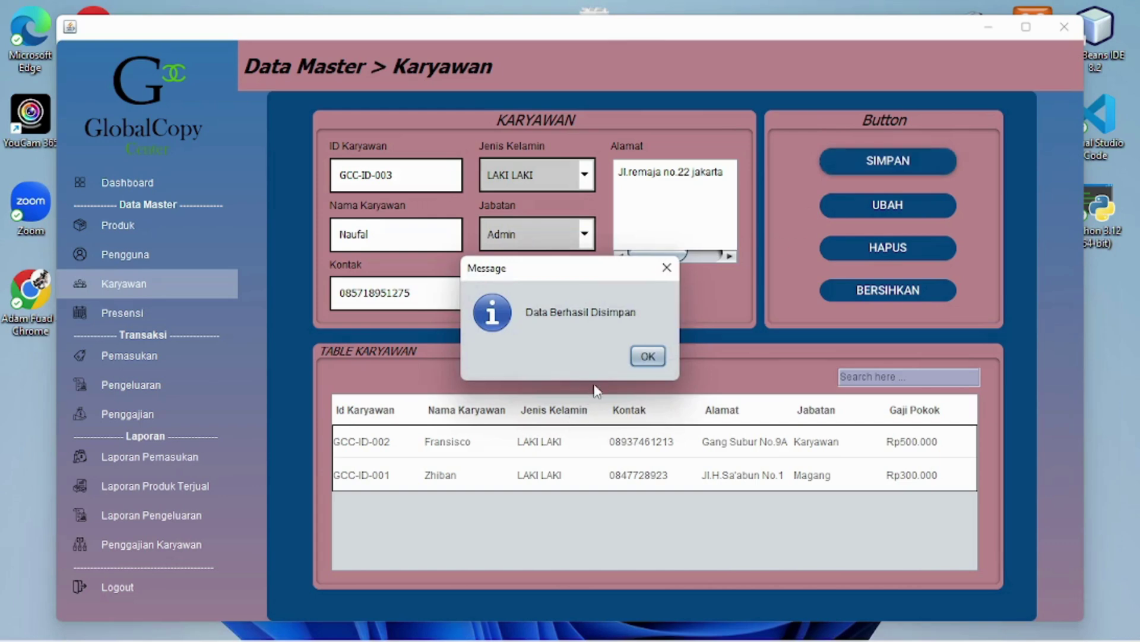
{"action": "left_click", "coordinate": [638, 360]}
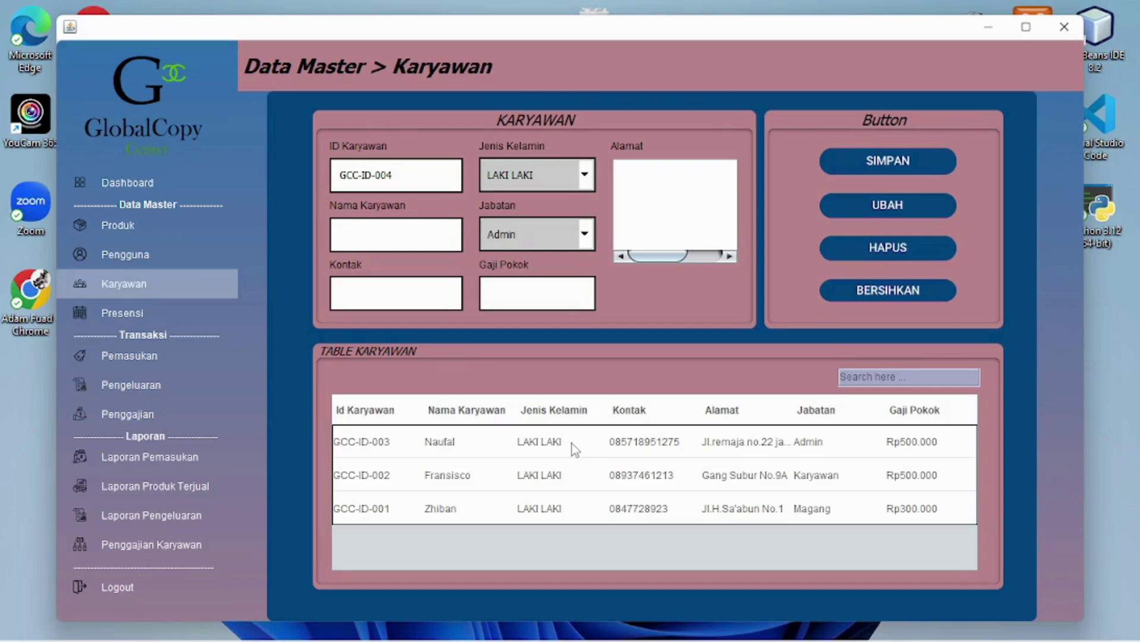
{"action": "left_click", "coordinate": [572, 443]}
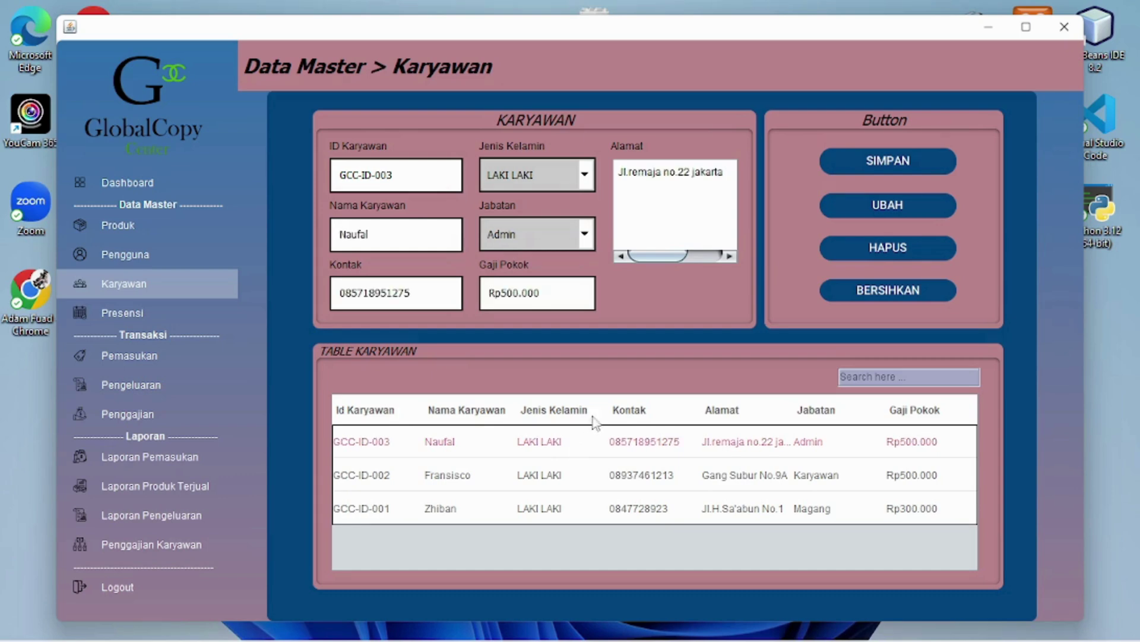
{"action": "left_click", "coordinate": [895, 256]}
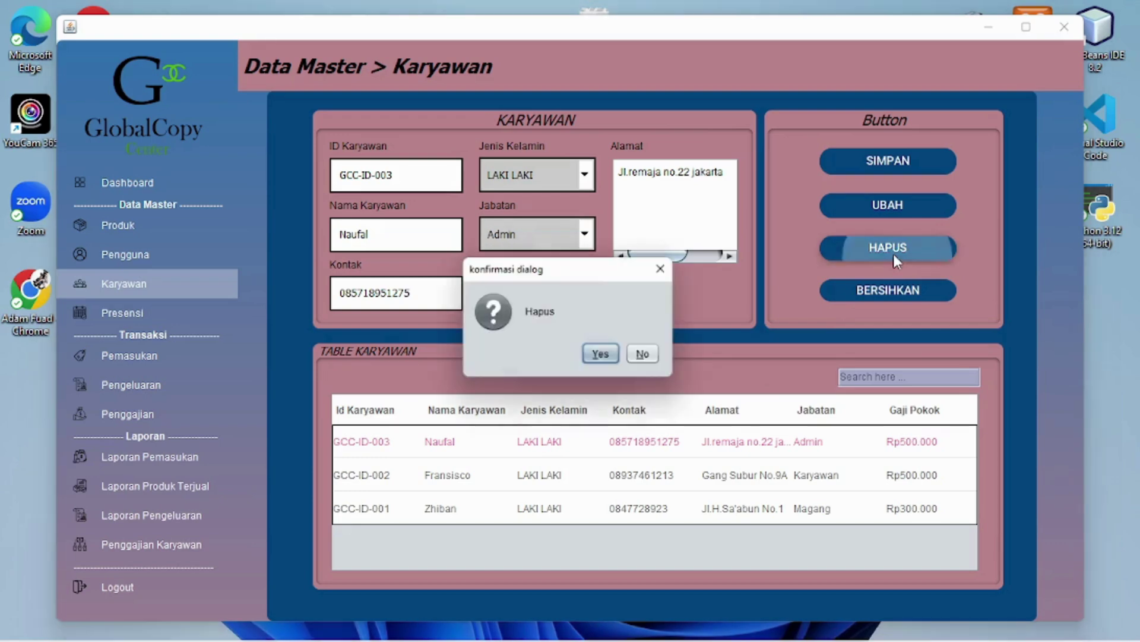
{"action": "left_click", "coordinate": [610, 357]}
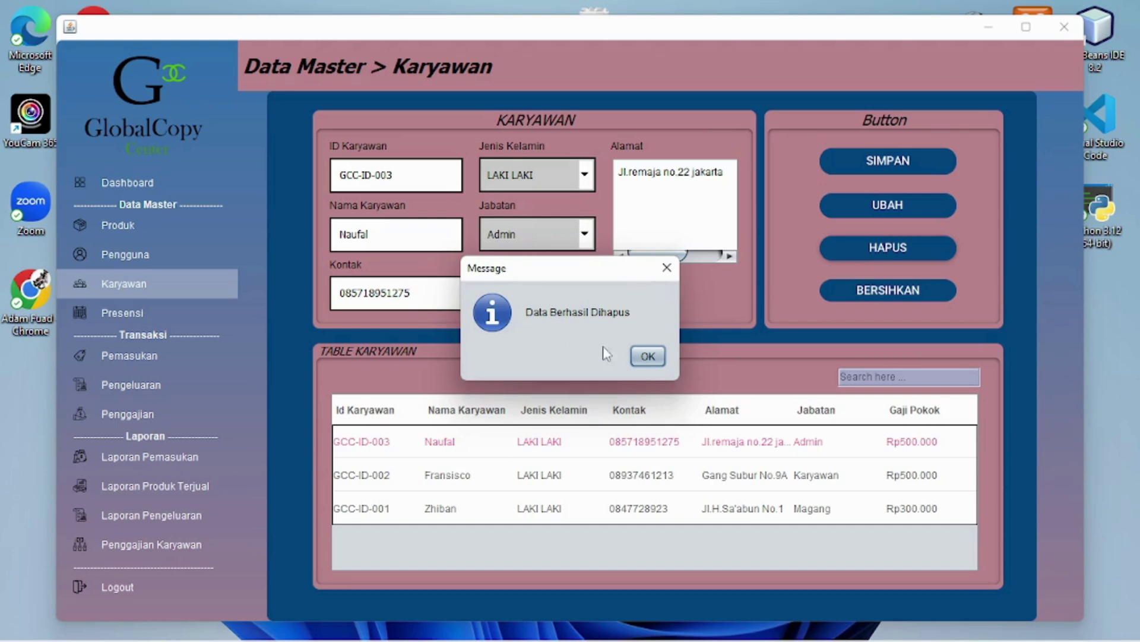
Dismiss the deletion notice and move on to the Presensi attendance page
{"action": "left_click", "coordinate": [645, 356]}
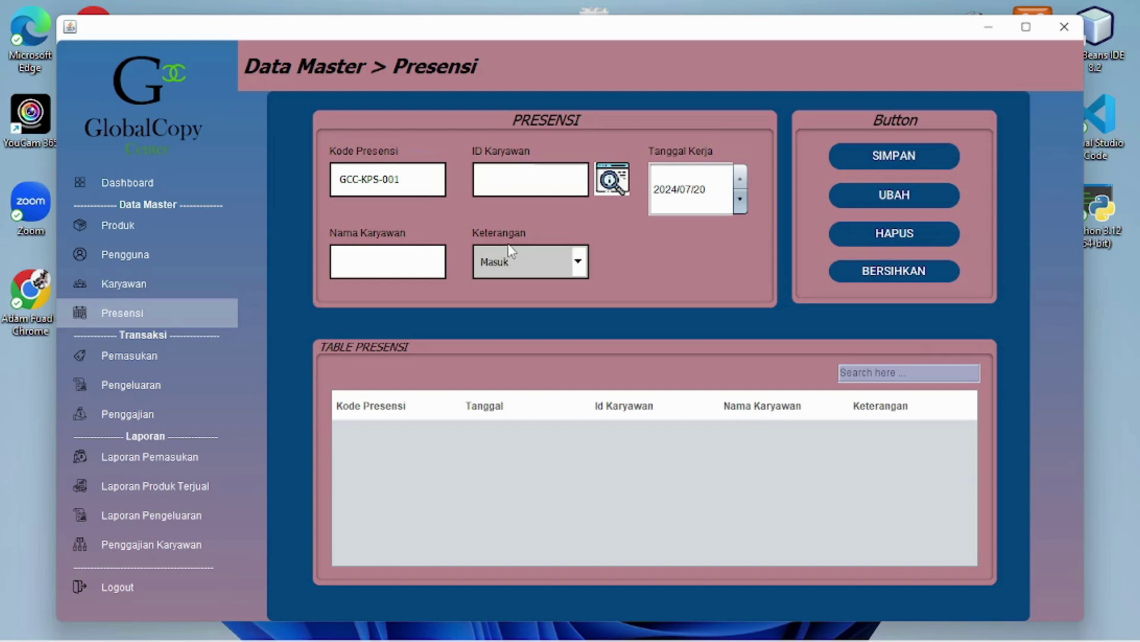
Record attendance for employee GCC-ID-001 on 2024/07/21 as Masuk and save it
{"action": "mouse_move", "coordinate": [429, 192]}
{"action": "left_click", "coordinate": [613, 181]}
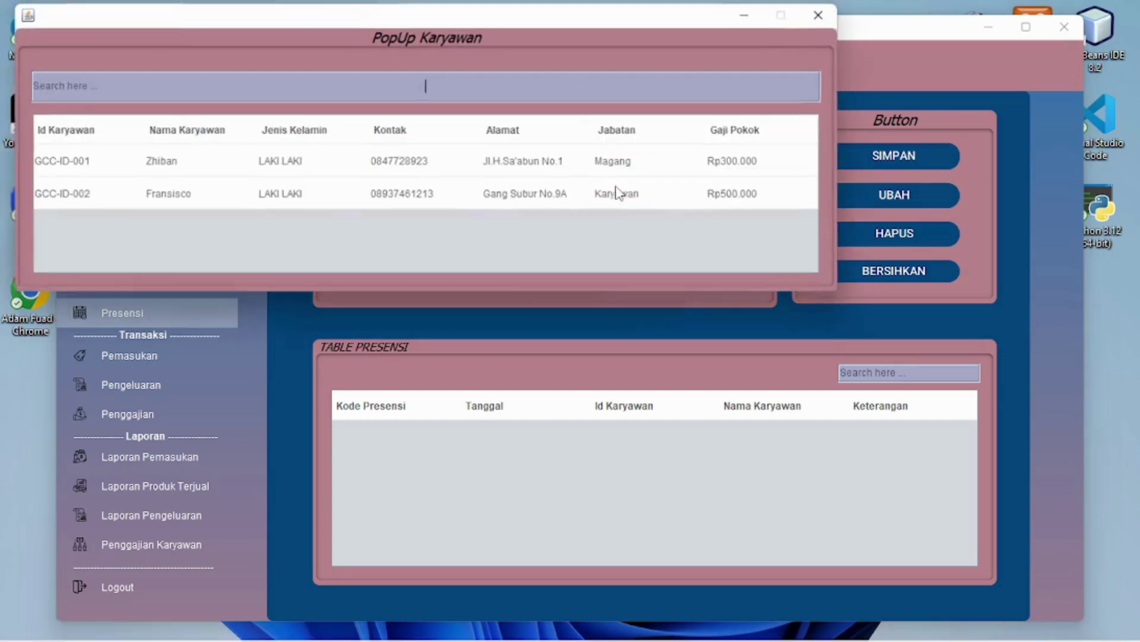
{"action": "left_click", "coordinate": [355, 172]}
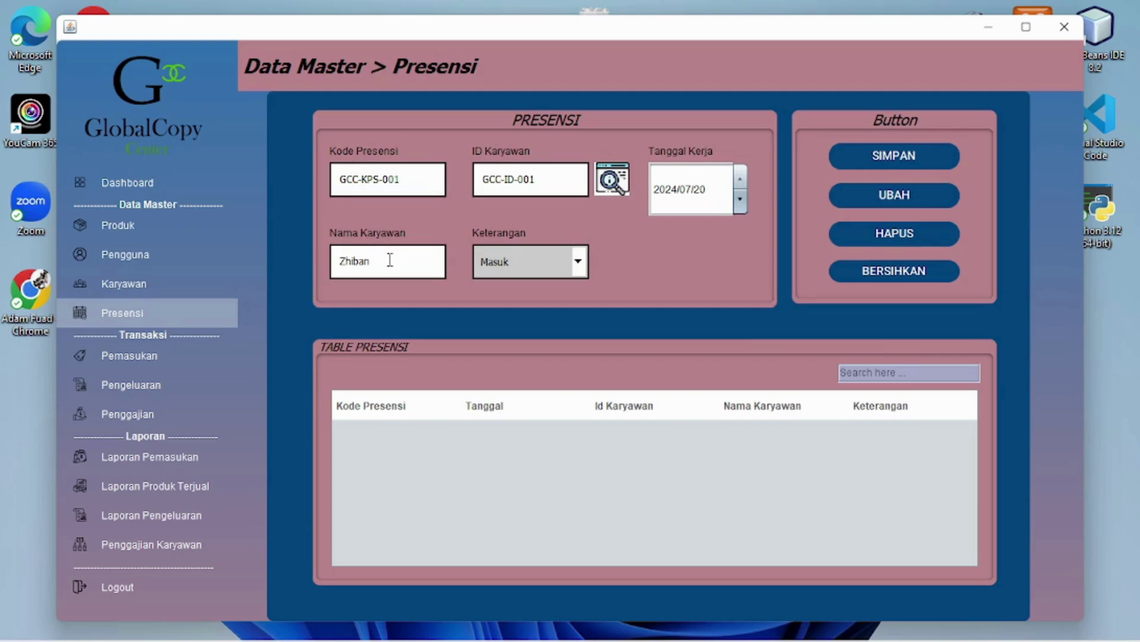
{"action": "left_click", "coordinate": [702, 185]}
{"action": "left_click", "coordinate": [740, 184]}
{"action": "left_click", "coordinate": [577, 266]}
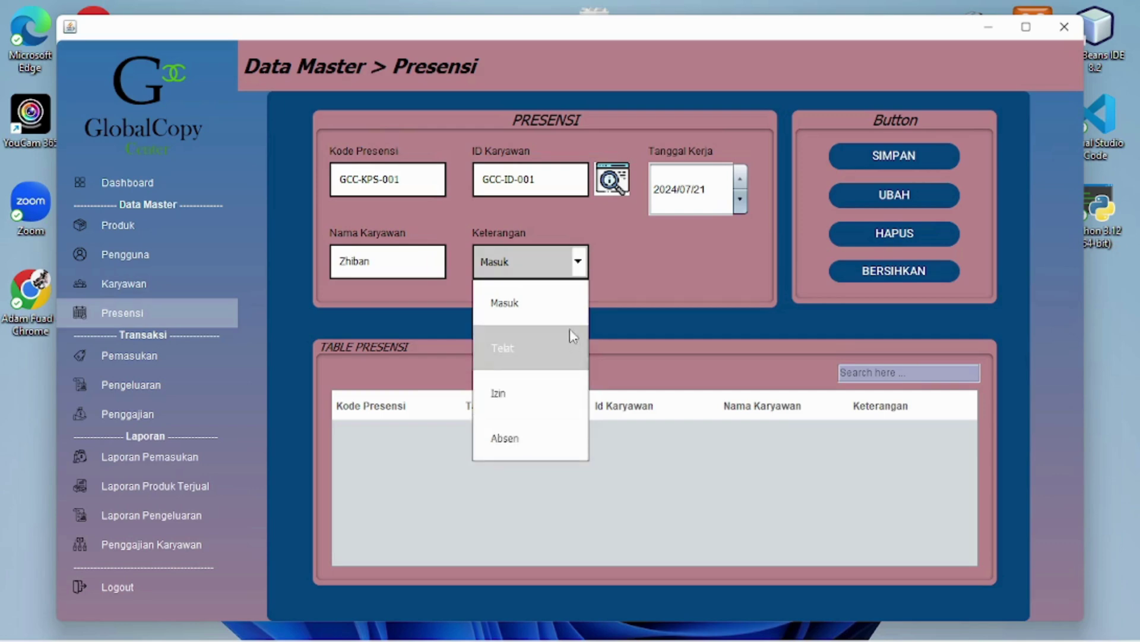
{"action": "left_click", "coordinate": [565, 310]}
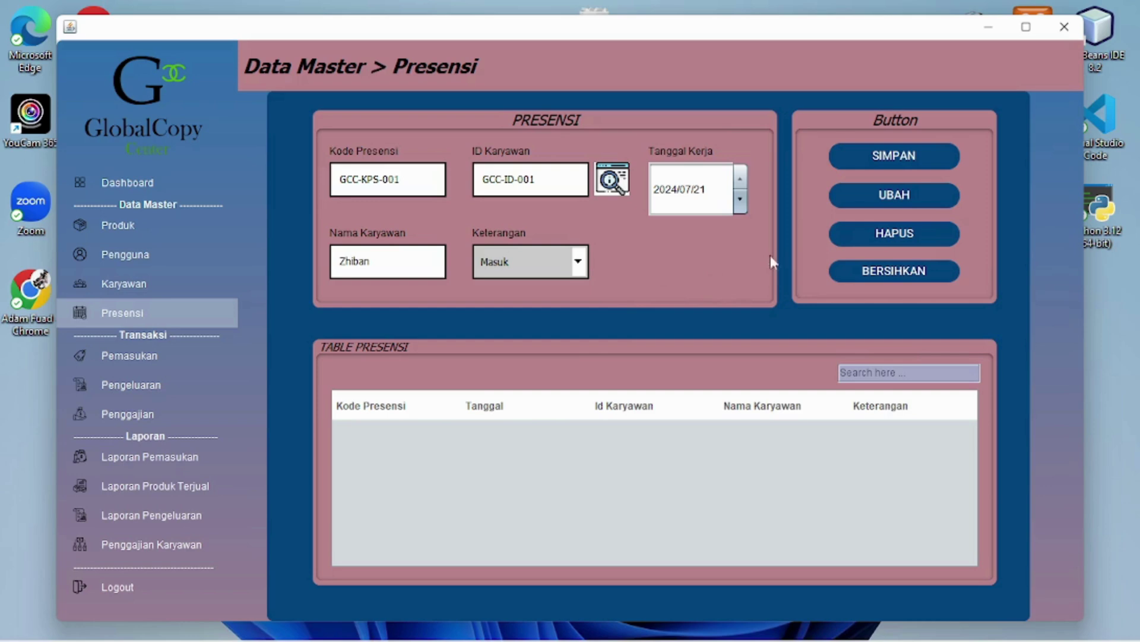
{"action": "left_click", "coordinate": [930, 162]}
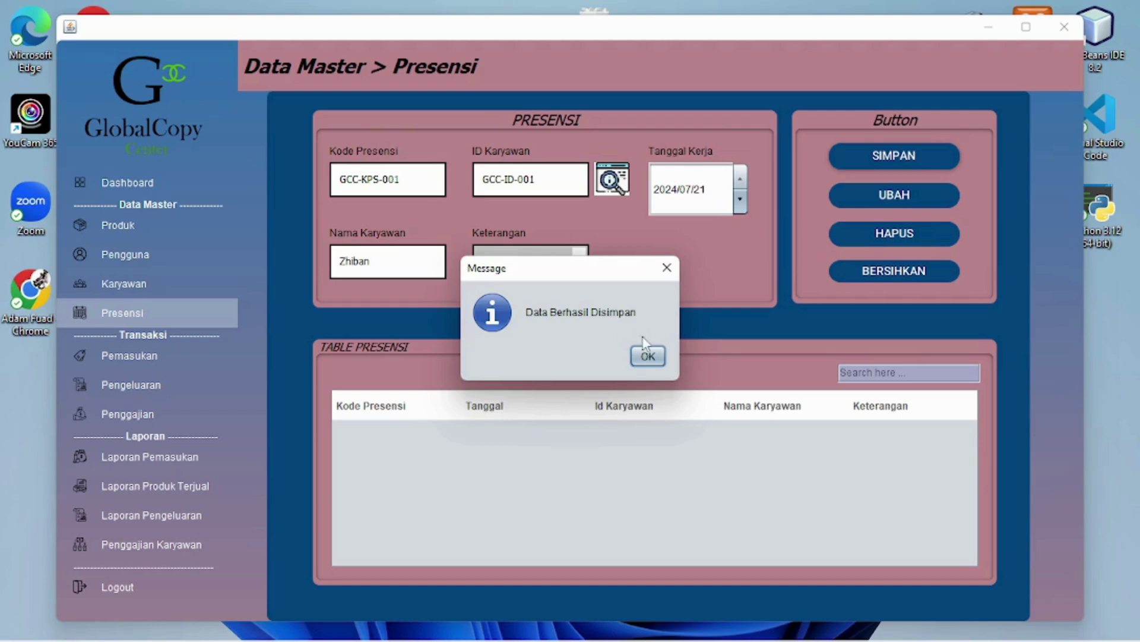
{"action": "left_click", "coordinate": [649, 356]}
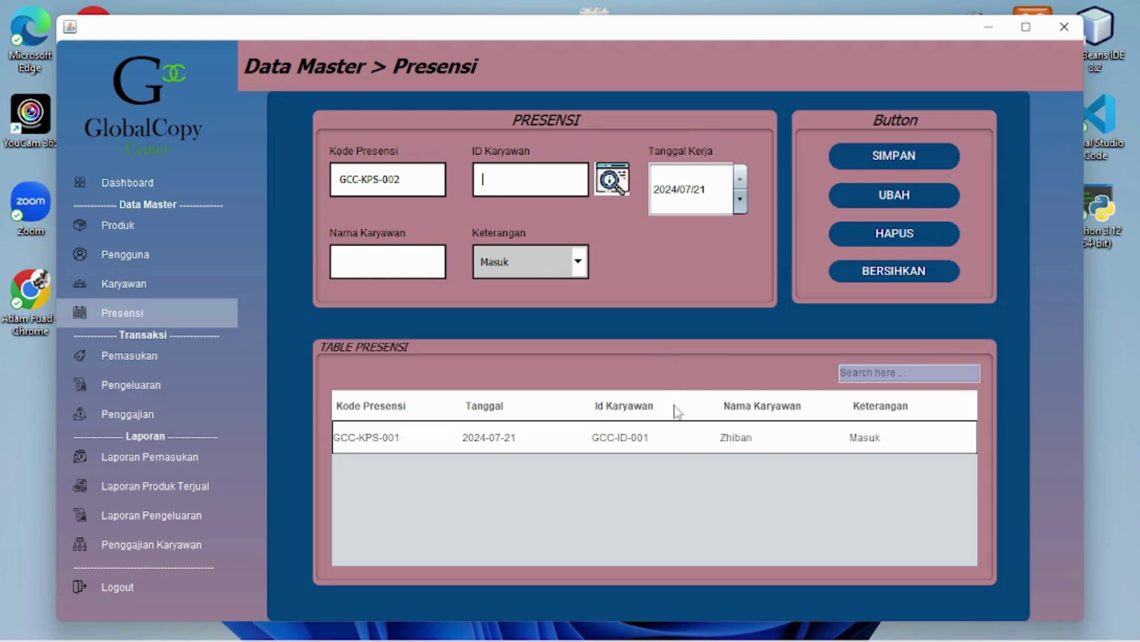
Change GCC-KPS-001's Keterangan to Absen and save the updated record
{"action": "left_click", "coordinate": [685, 432]}
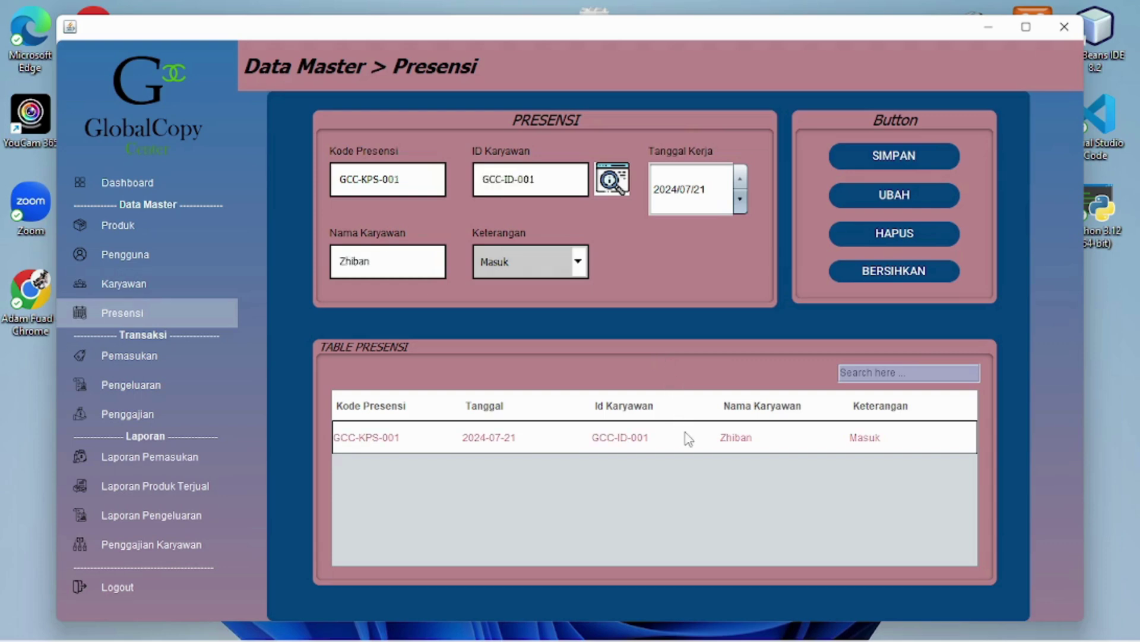
{"action": "left_click", "coordinate": [581, 258]}
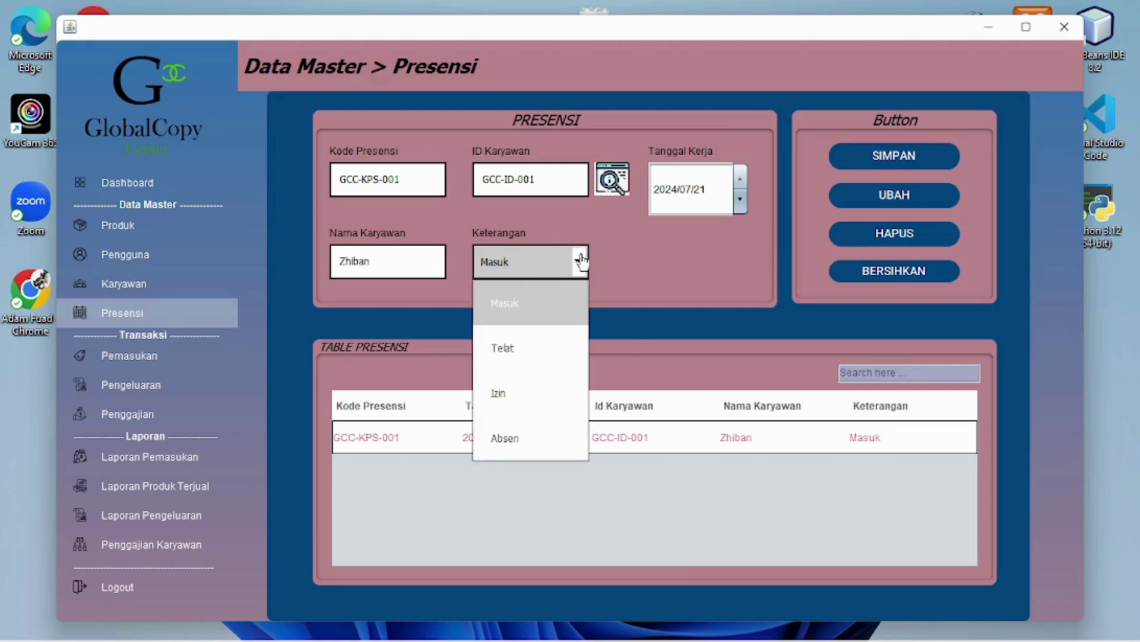
{"action": "left_click", "coordinate": [576, 428]}
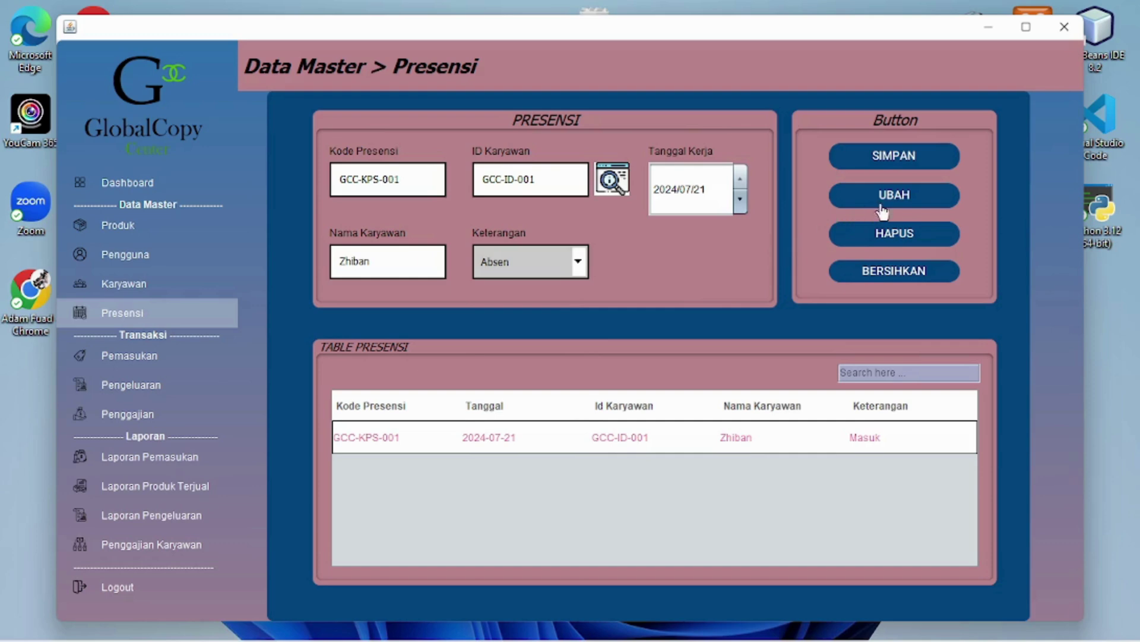
{"action": "left_click", "coordinate": [913, 202]}
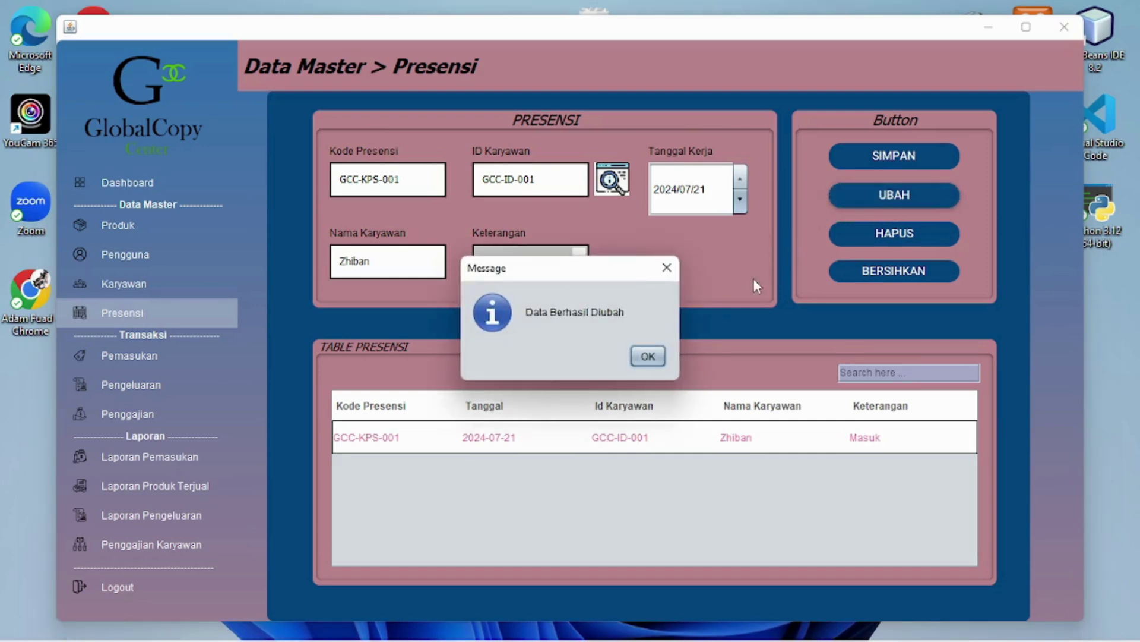
{"action": "left_click", "coordinate": [648, 356]}
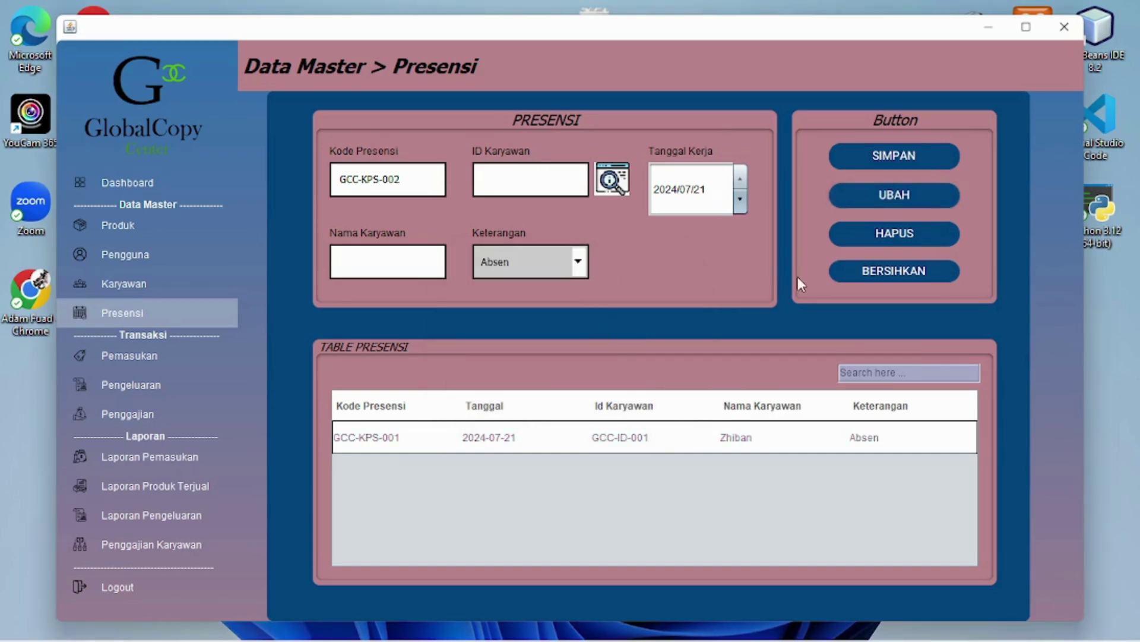
Clear the Presensi form twice, ending with record GCC-KPS-001 (GCC-ID-001, 2024/07/21, Absen) reloaded
{"action": "left_click", "coordinate": [840, 277]}
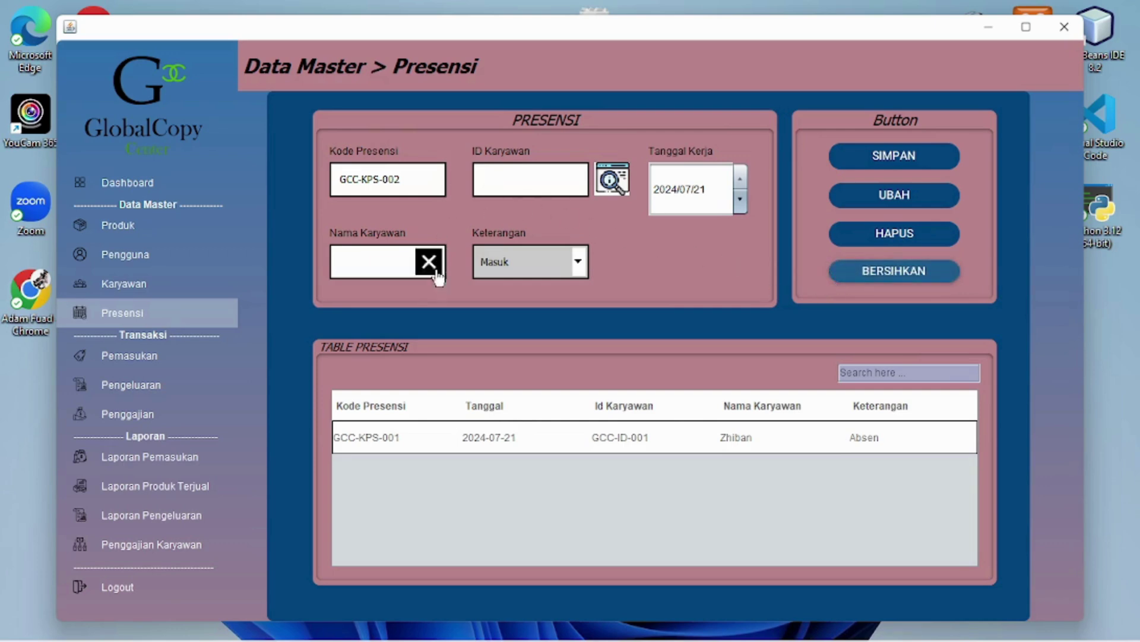
{"action": "left_click", "coordinate": [682, 437]}
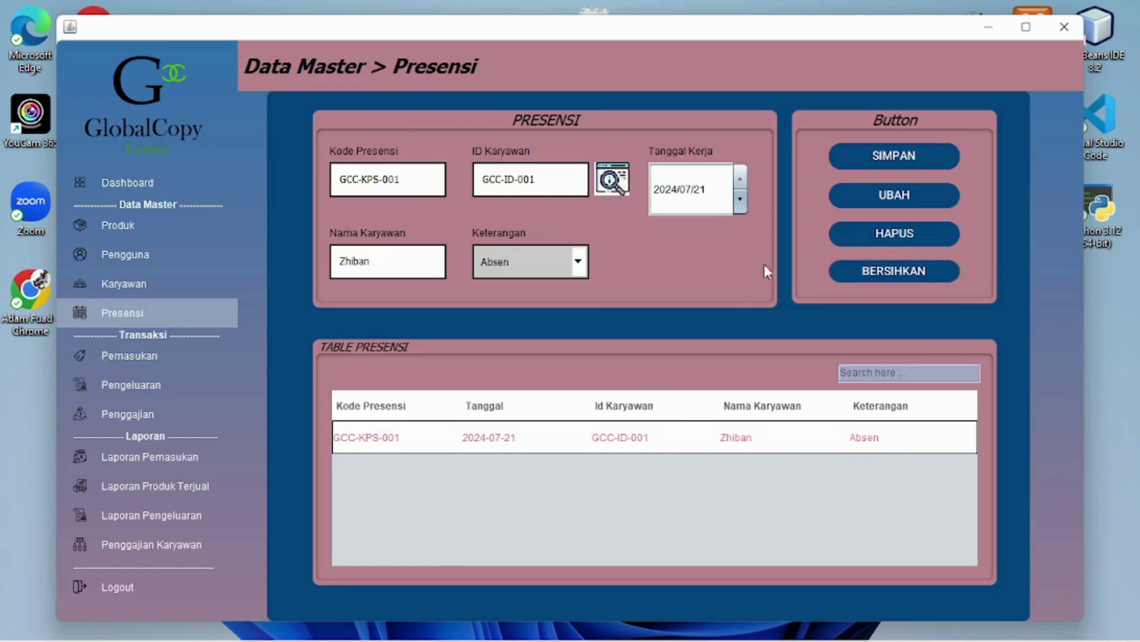
{"action": "left_click", "coordinate": [840, 279]}
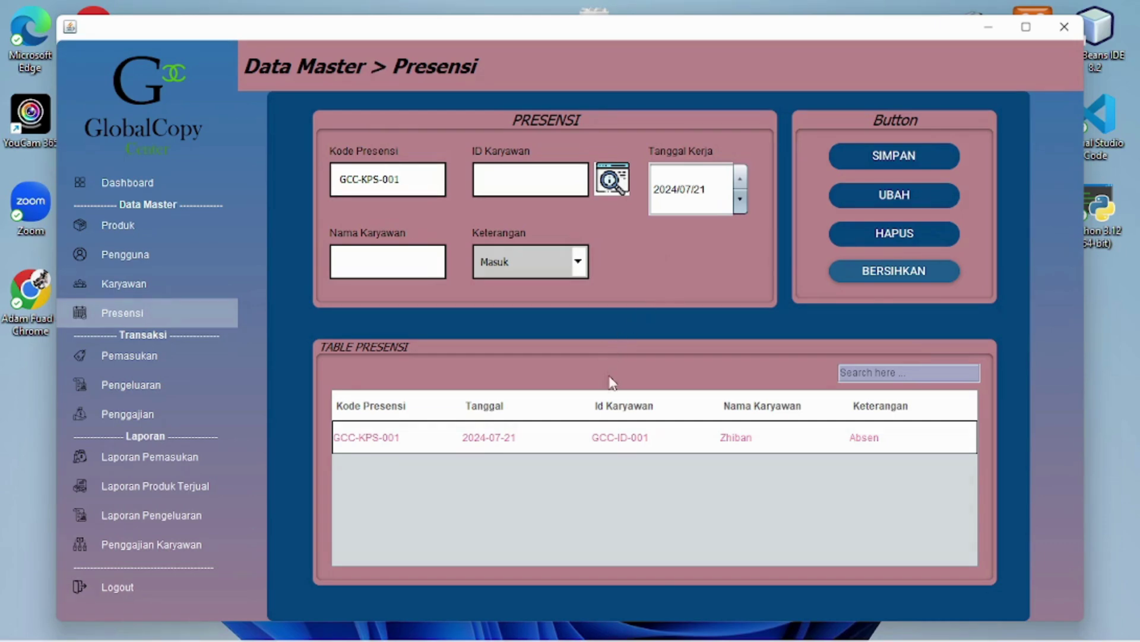
{"action": "left_click", "coordinate": [689, 440]}
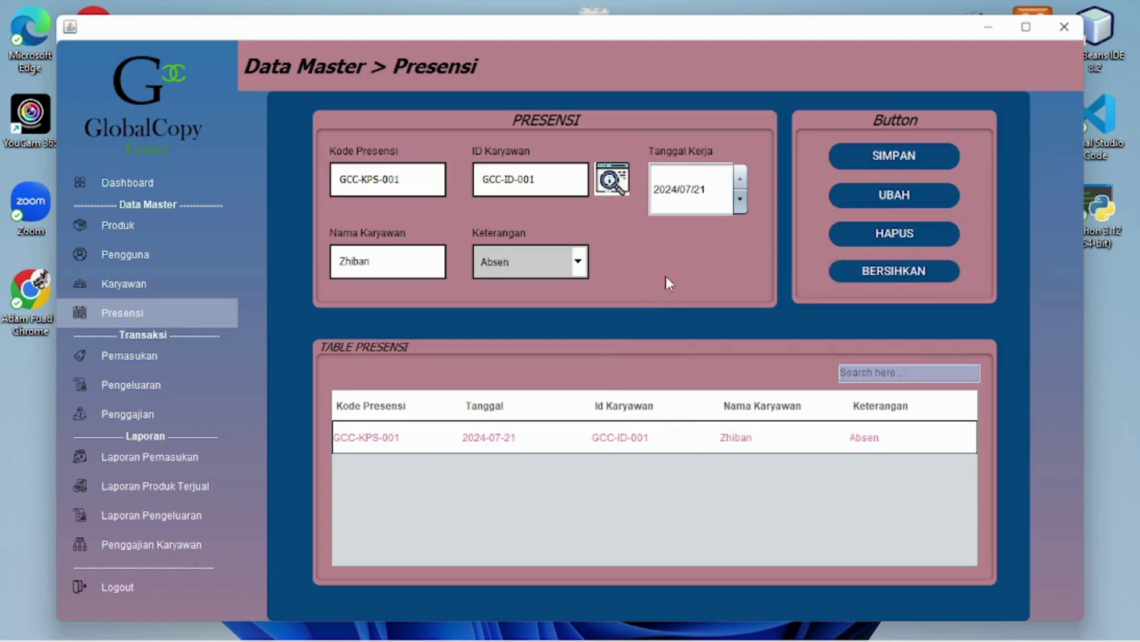
Delete attendance record GCC-KPS-001, confirming Yes in the konfirmasi dialog
{"action": "left_click", "coordinate": [889, 233]}
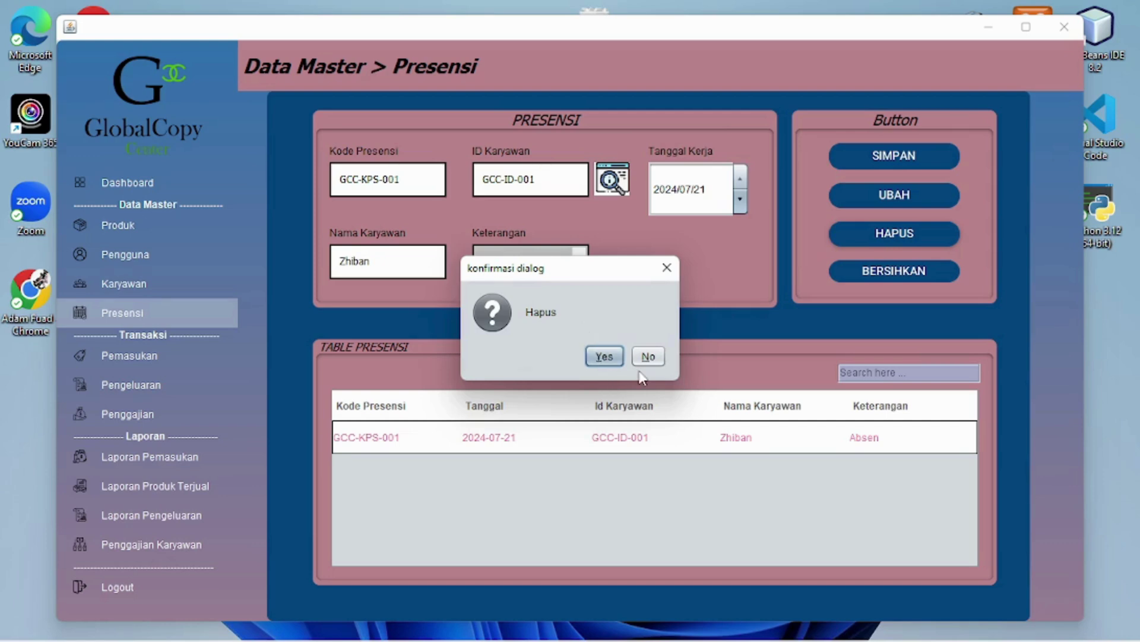
{"action": "left_click", "coordinate": [605, 358]}
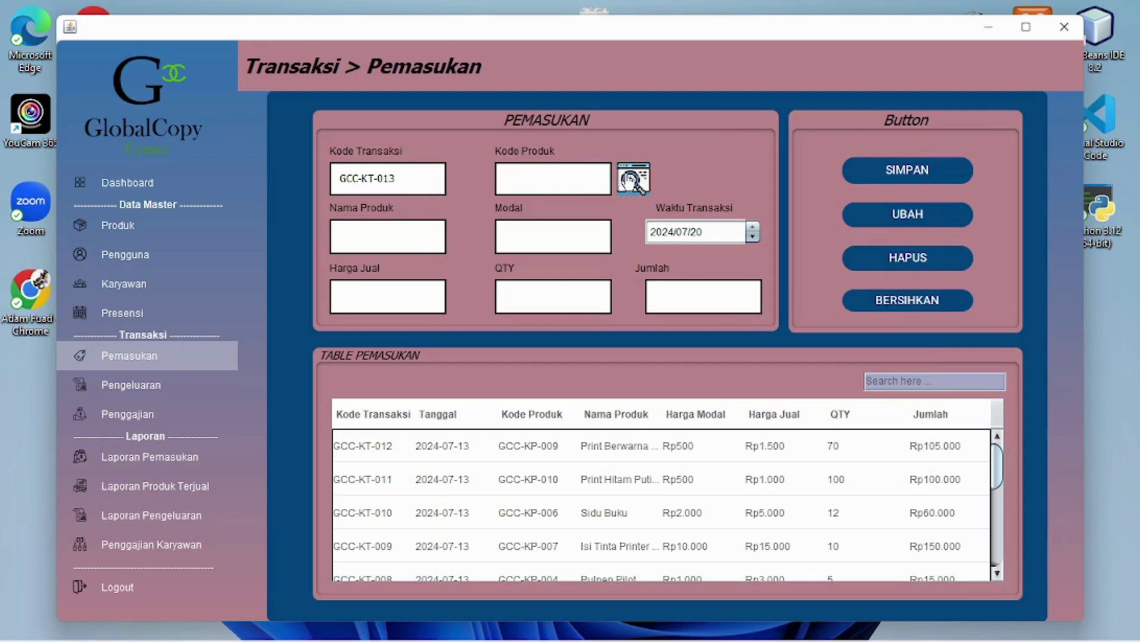
Choose product GCC-KP-001 HVS A4 (Modal Rp200, Harga Jual Rp500) from PopUp Produk
{"action": "left_click", "coordinate": [631, 179]}
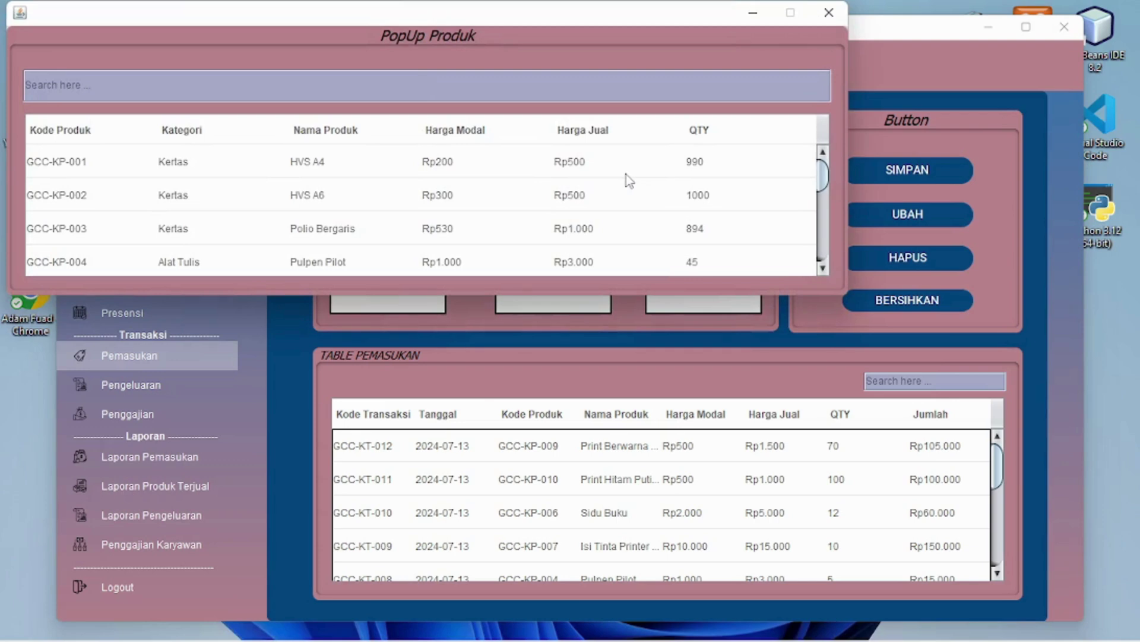
{"action": "double_click", "coordinate": [360, 172]}
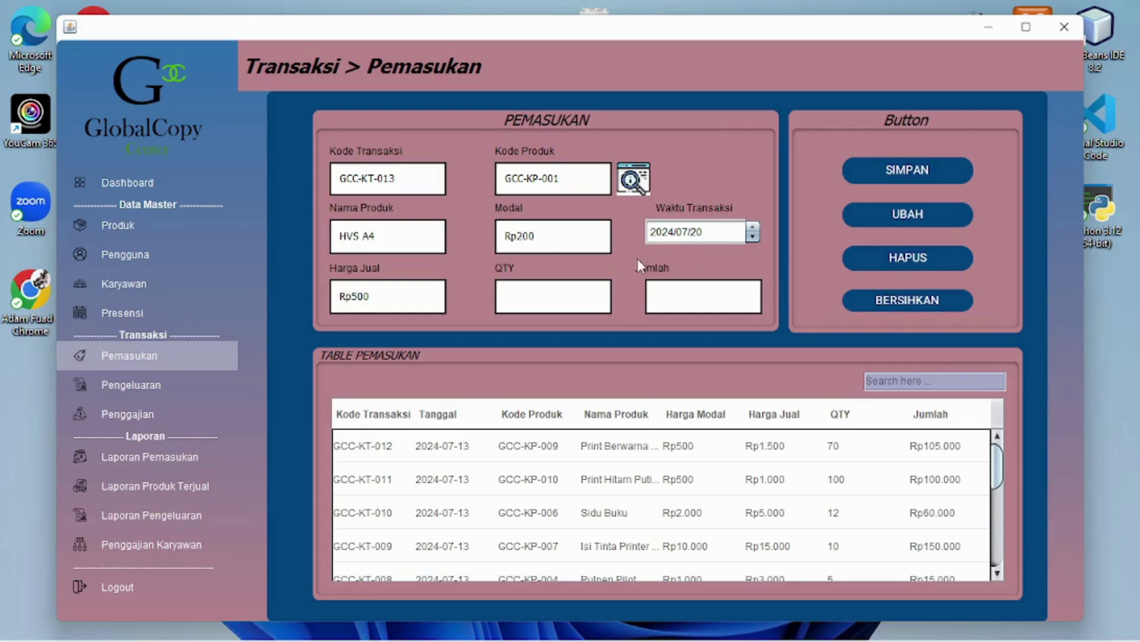
Enter quantity 10 for a Rp5.000 total and save transaction GCC-KT-013
{"action": "left_click", "coordinate": [534, 291]}
{"action": "type", "text": "10"}
{"action": "key", "text": "Return"}
{"action": "left_click", "coordinate": [679, 306]}
{"action": "left_click", "coordinate": [926, 173]}
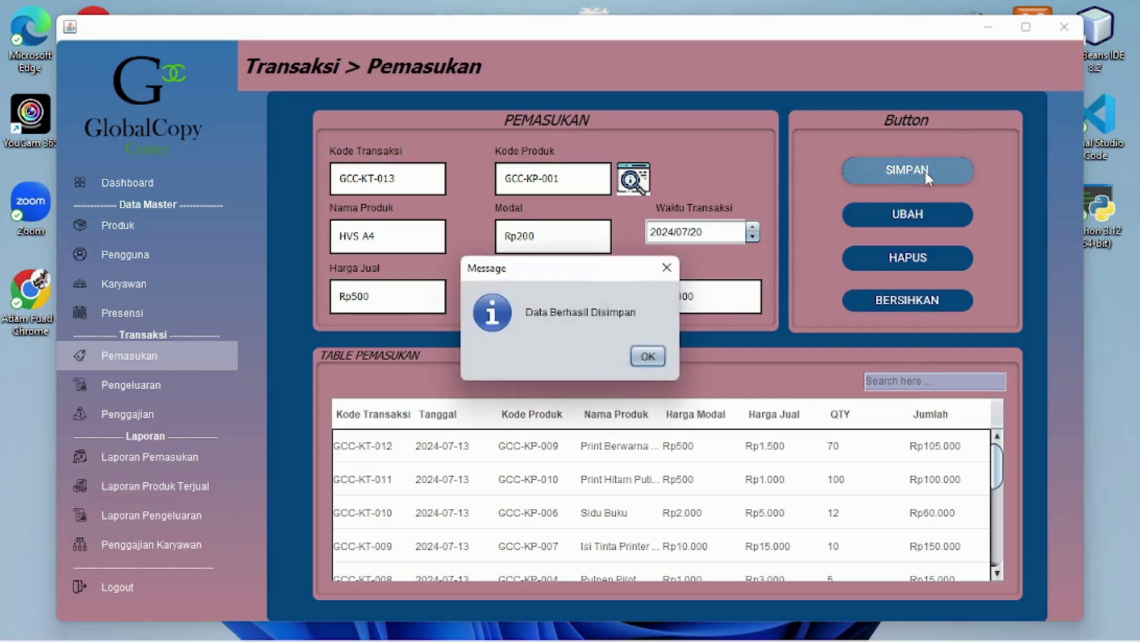
{"action": "left_click", "coordinate": [657, 358]}
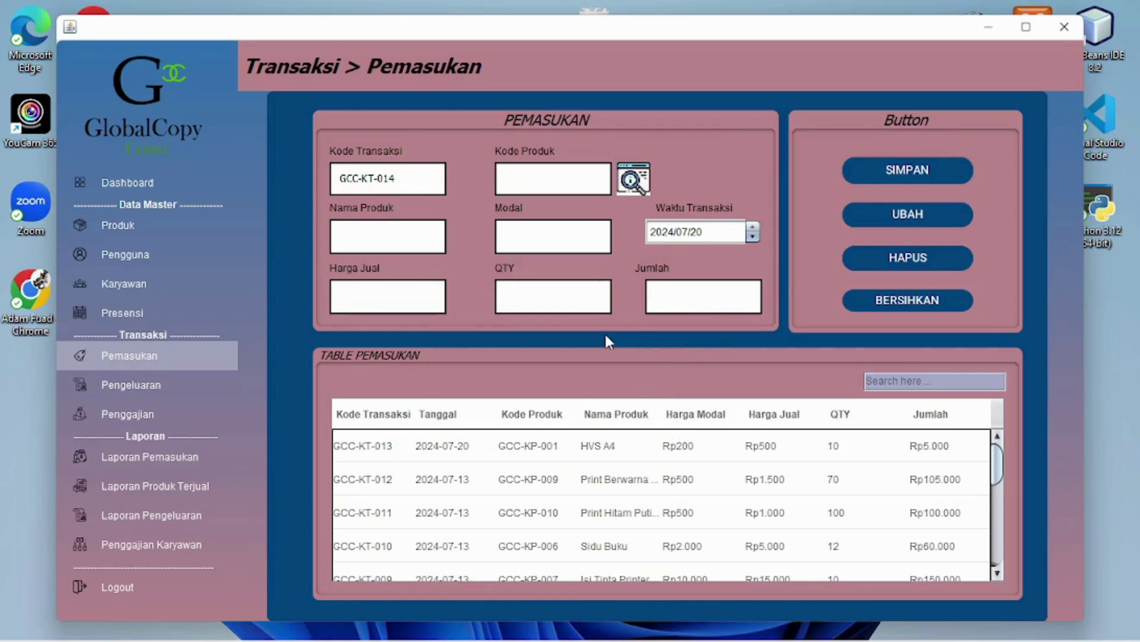
Update GCC-KT-013's quantity to 20, giving a Rp10.000 total, and save the change
{"action": "left_click", "coordinate": [709, 455]}
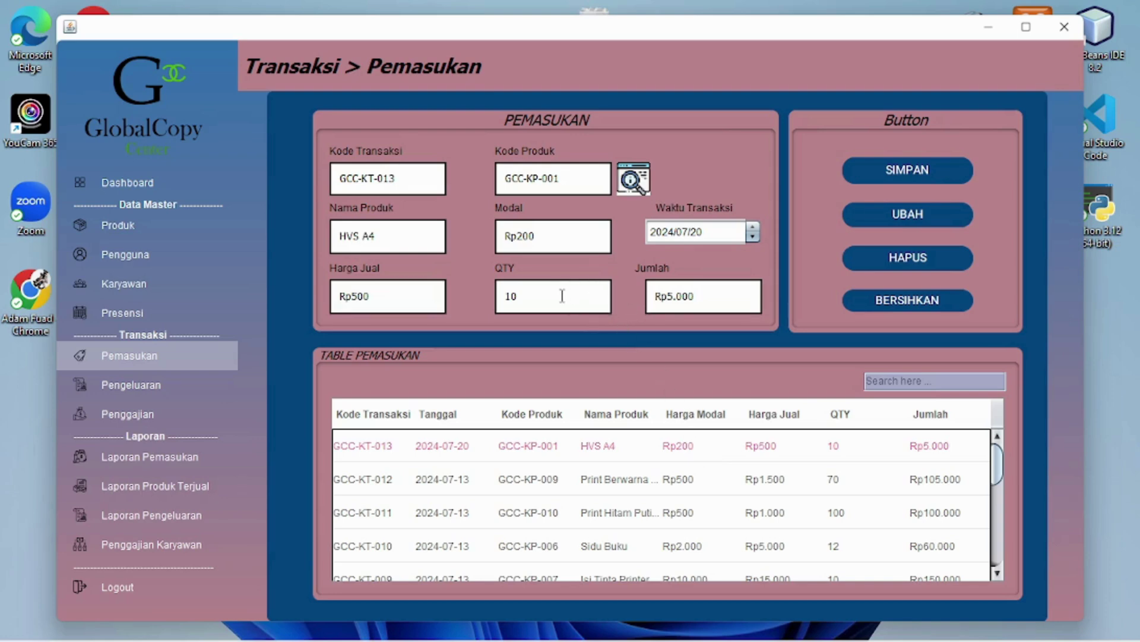
{"action": "key", "text": "BackSpace"}
{"action": "key", "text": "BackSpace"}
{"action": "type", "text": "20"}
{"action": "key", "text": "Return"}
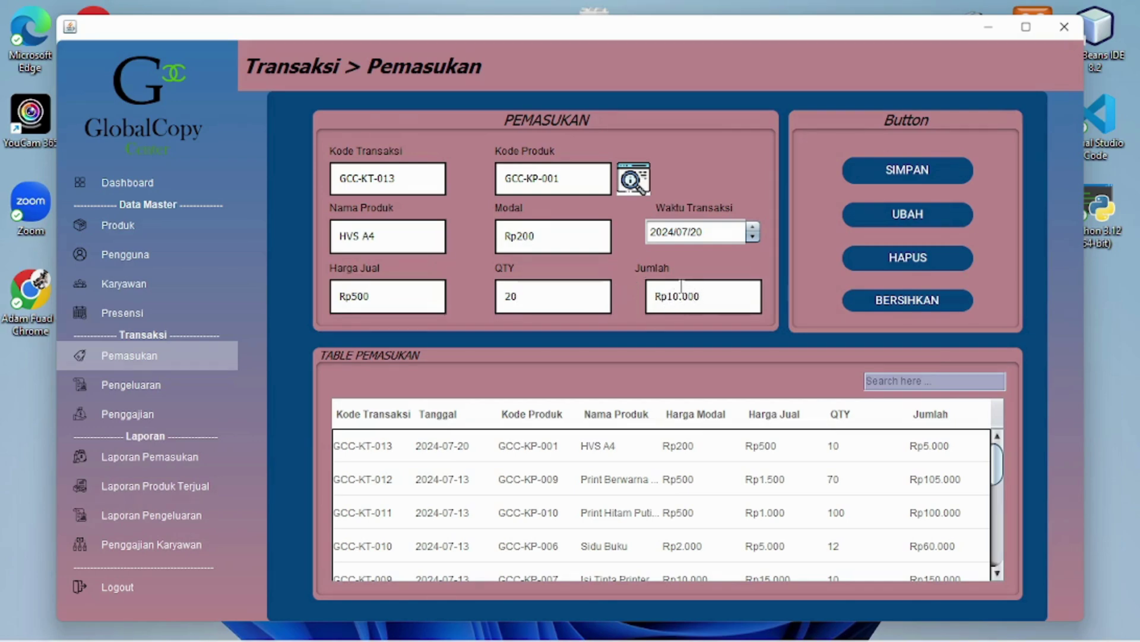
{"action": "left_click", "coordinate": [853, 214]}
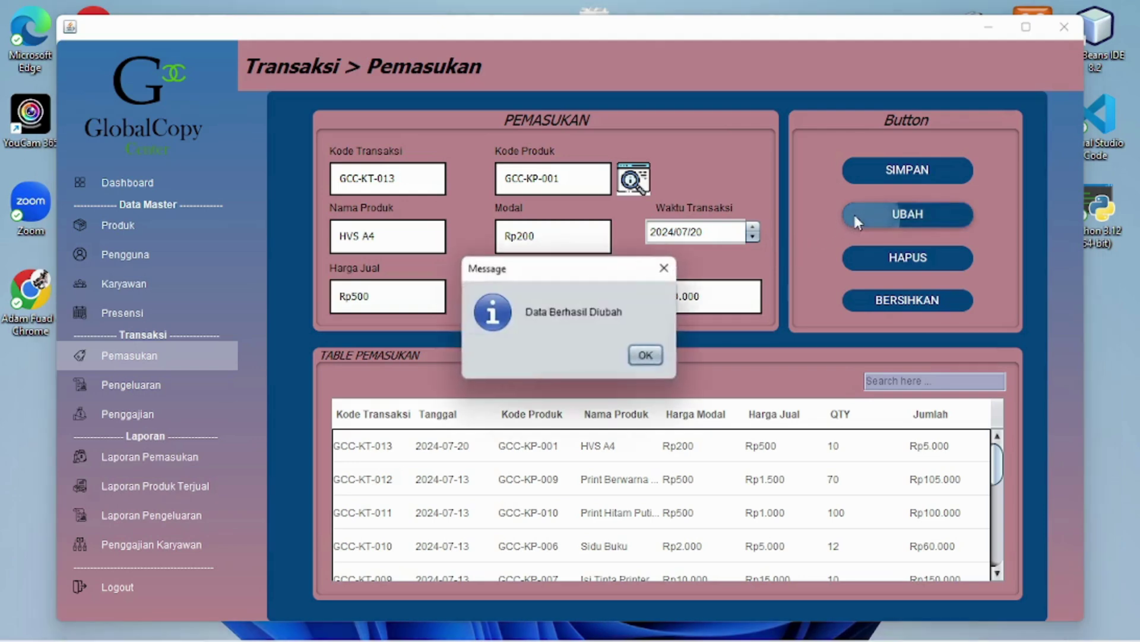
{"action": "left_click", "coordinate": [645, 359]}
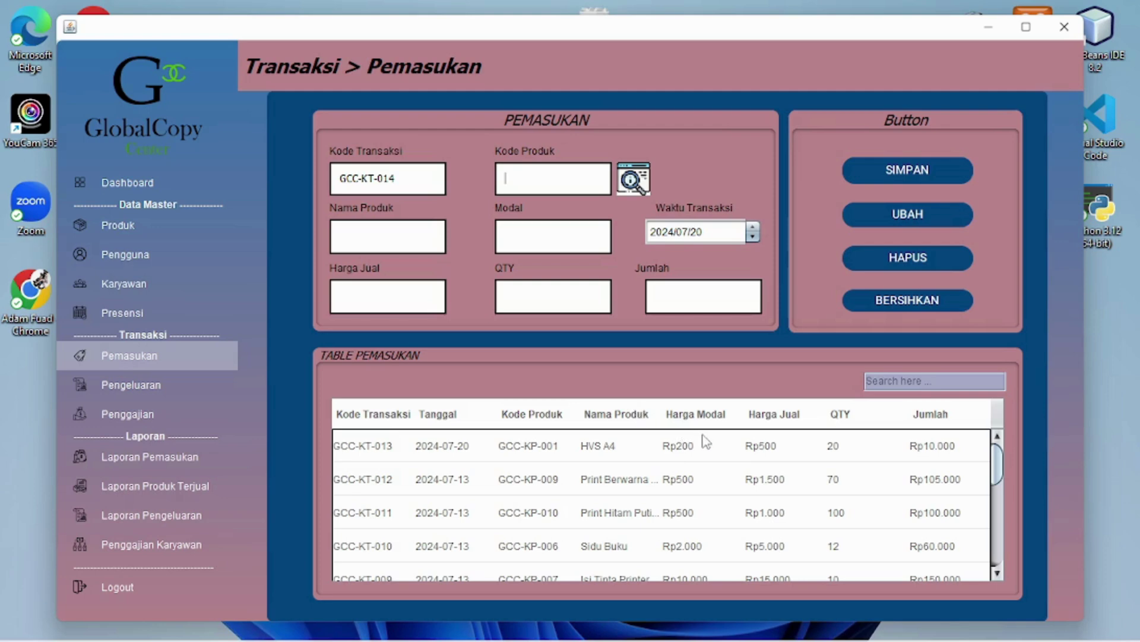
Reload the GCC-KT-013 and GCC-KT-012 rows to verify the updated values
{"action": "left_click", "coordinate": [931, 457]}
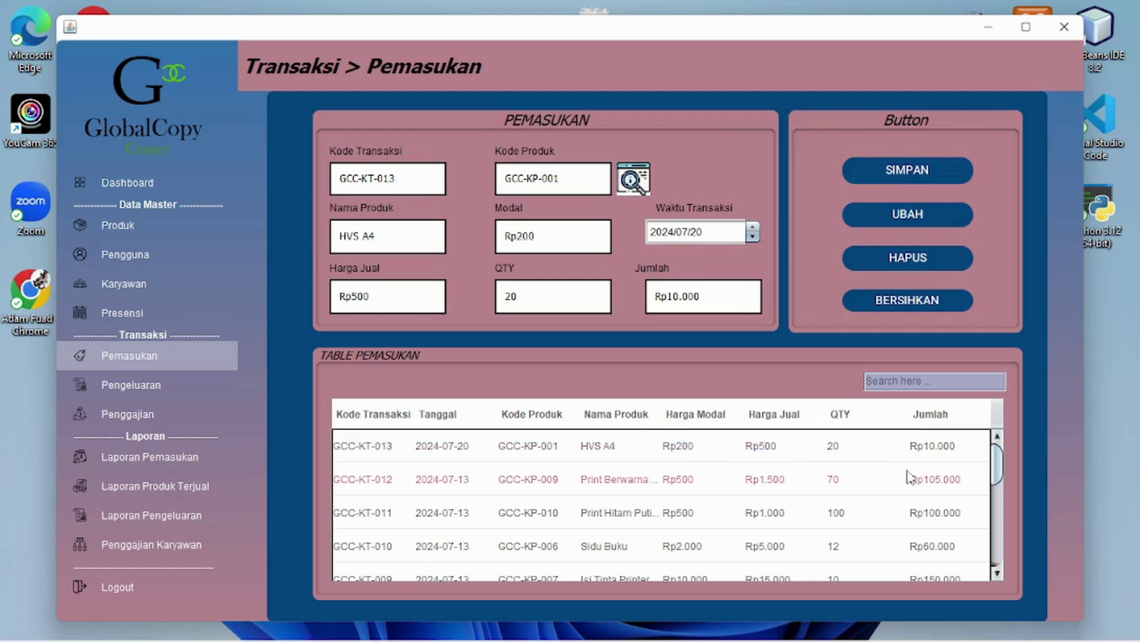
{"action": "left_click", "coordinate": [909, 478]}
{"action": "left_click", "coordinate": [924, 447]}
{"action": "left_click", "coordinate": [696, 487]}
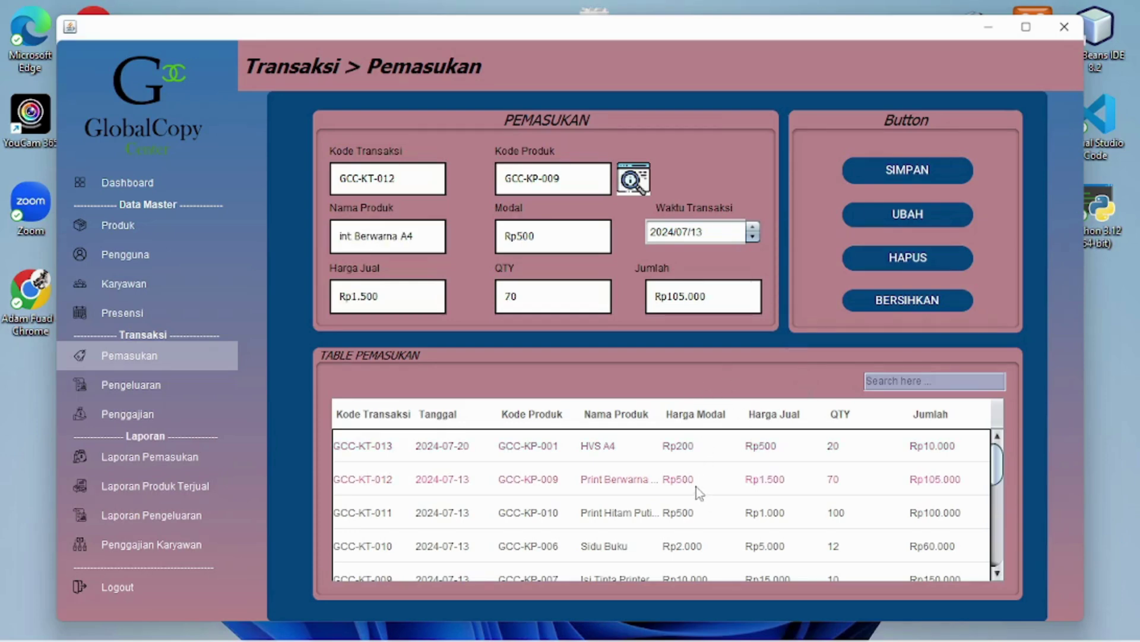
{"action": "left_click", "coordinate": [696, 452]}
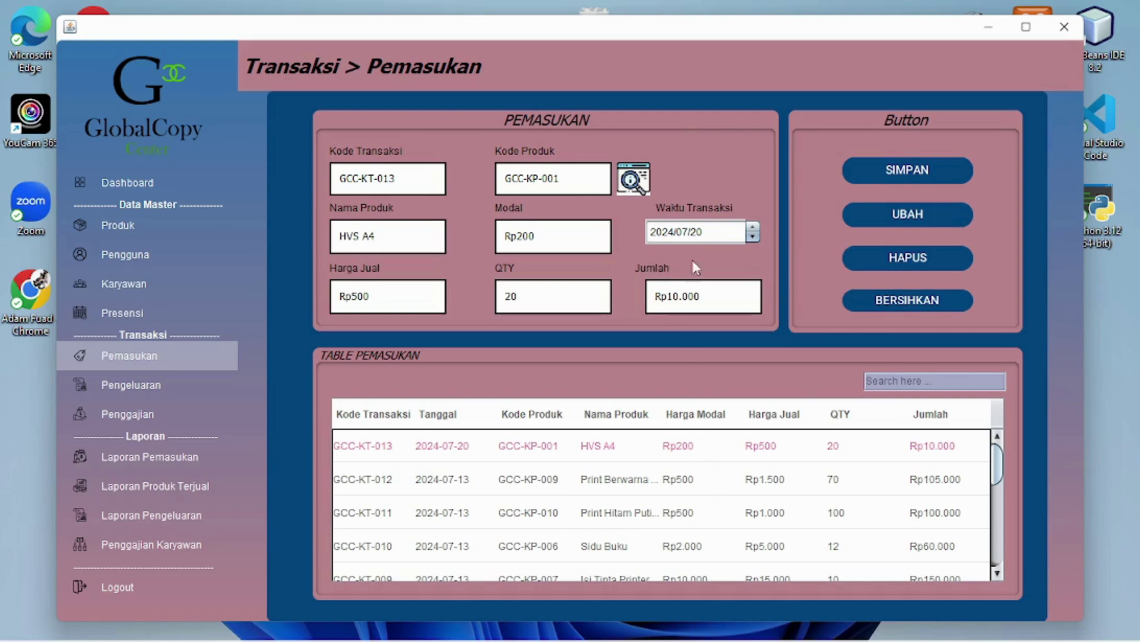
Delete transaction GCC-KT-013, then clear the form and load GCC-KT-012
{"action": "left_click", "coordinate": [850, 259]}
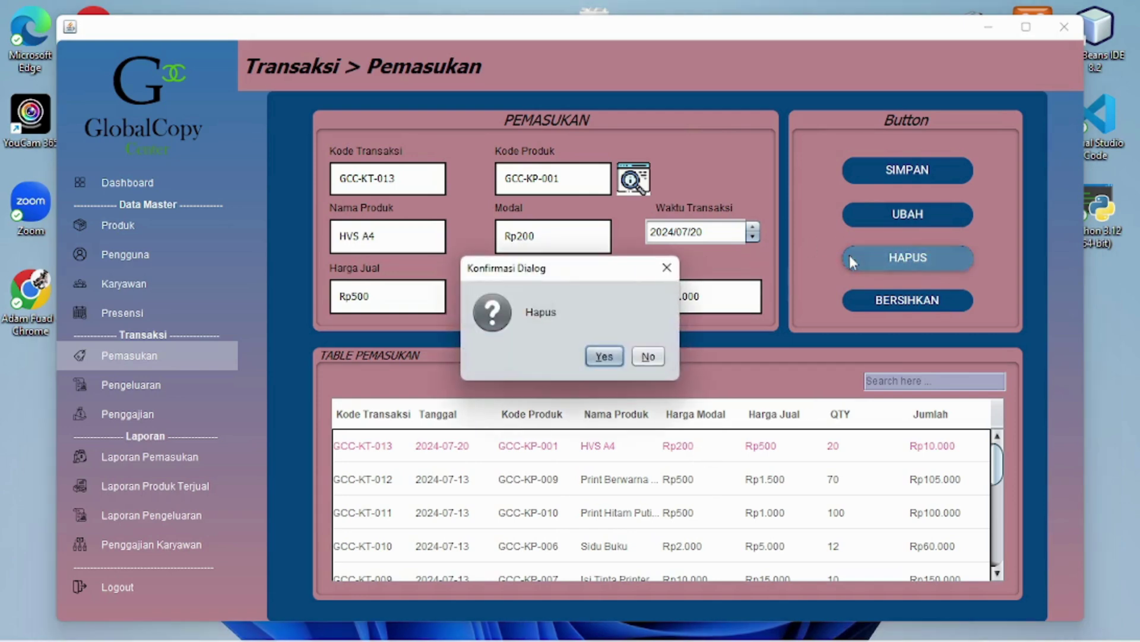
{"action": "left_click", "coordinate": [605, 357]}
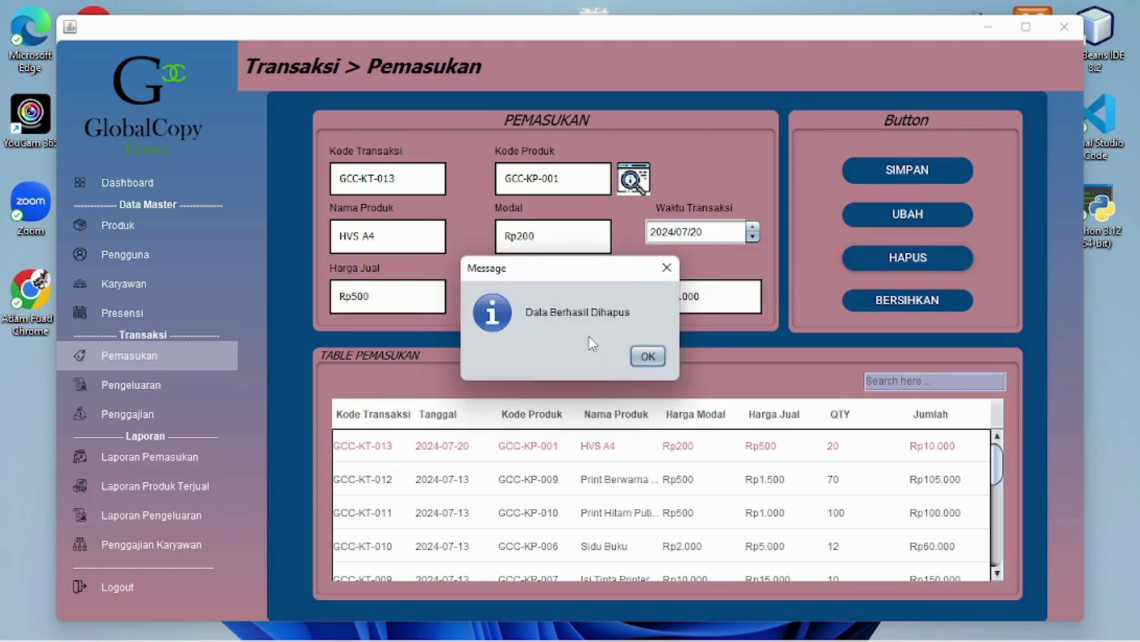
{"action": "left_click", "coordinate": [647, 357]}
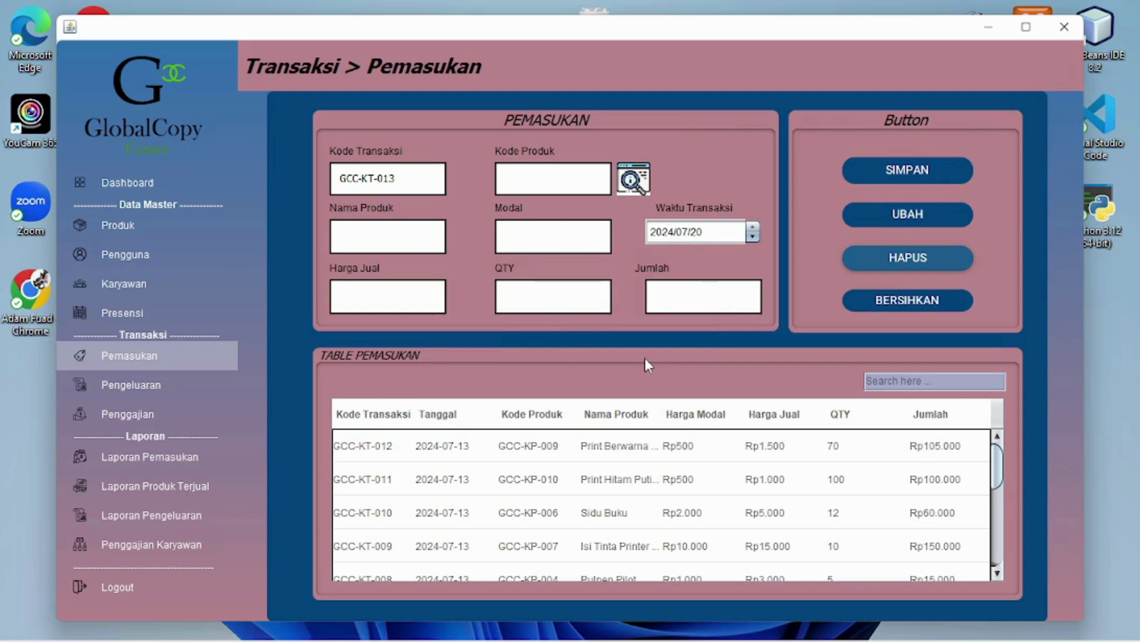
{"action": "left_click", "coordinate": [910, 304]}
{"action": "left_click", "coordinate": [666, 453]}
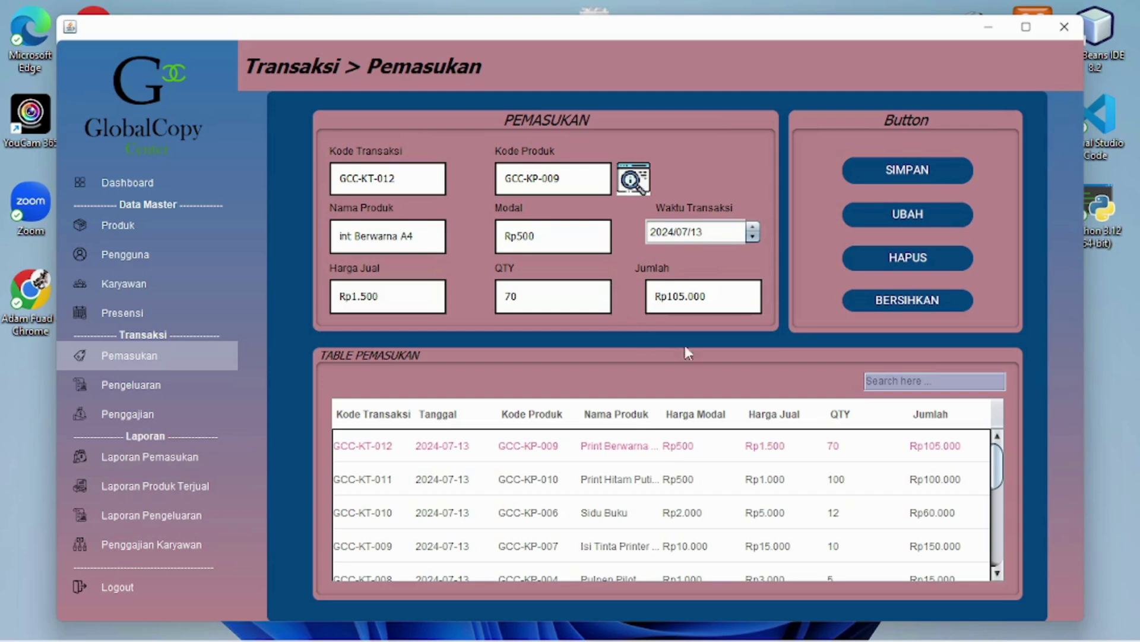
Clear the income form and open the Jenis Pengeluaran list on the Pengeluaran page
{"action": "left_click", "coordinate": [857, 310]}
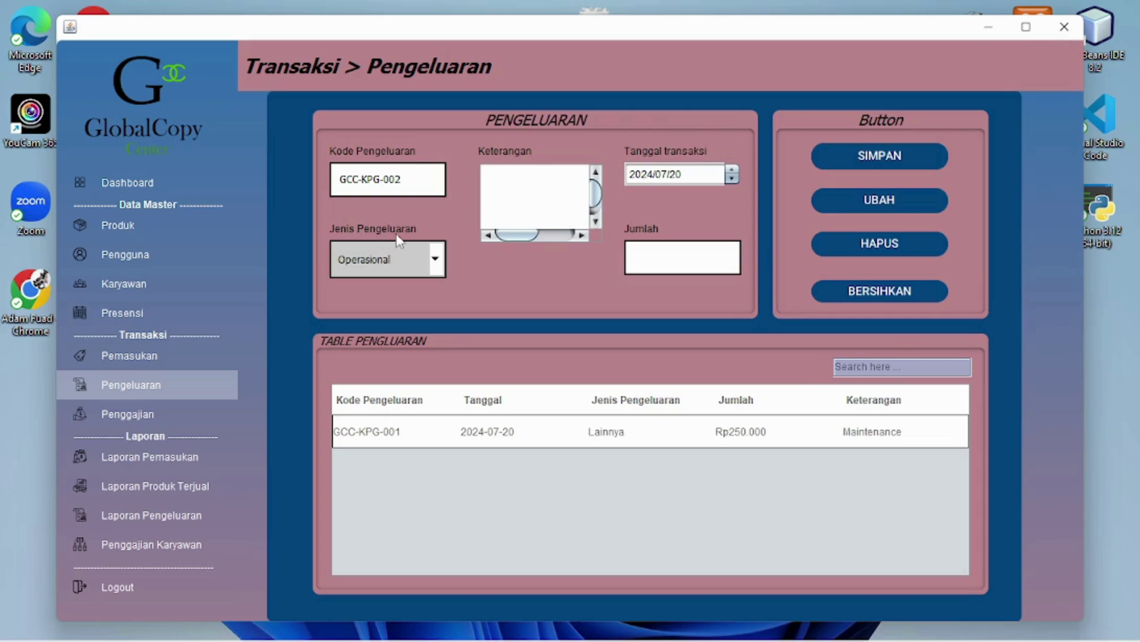
{"action": "left_click", "coordinate": [435, 263]}
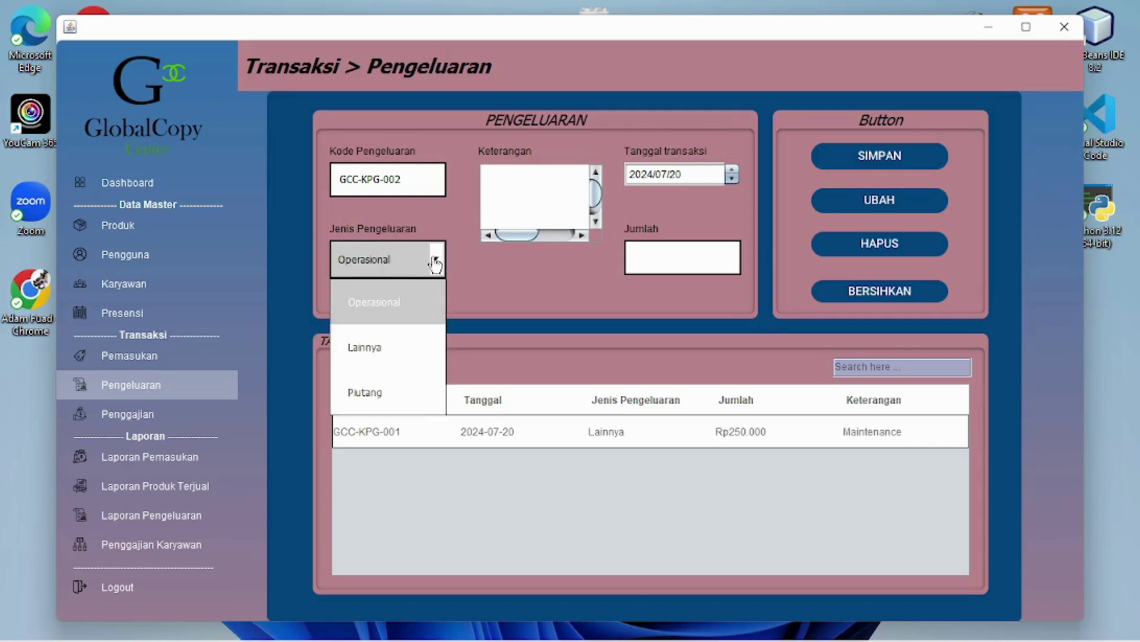
Save expense GCC-KPG-002 as Operasional, 'Listrik / bulan', amount Rp60.000
{"action": "left_click", "coordinate": [392, 309]}
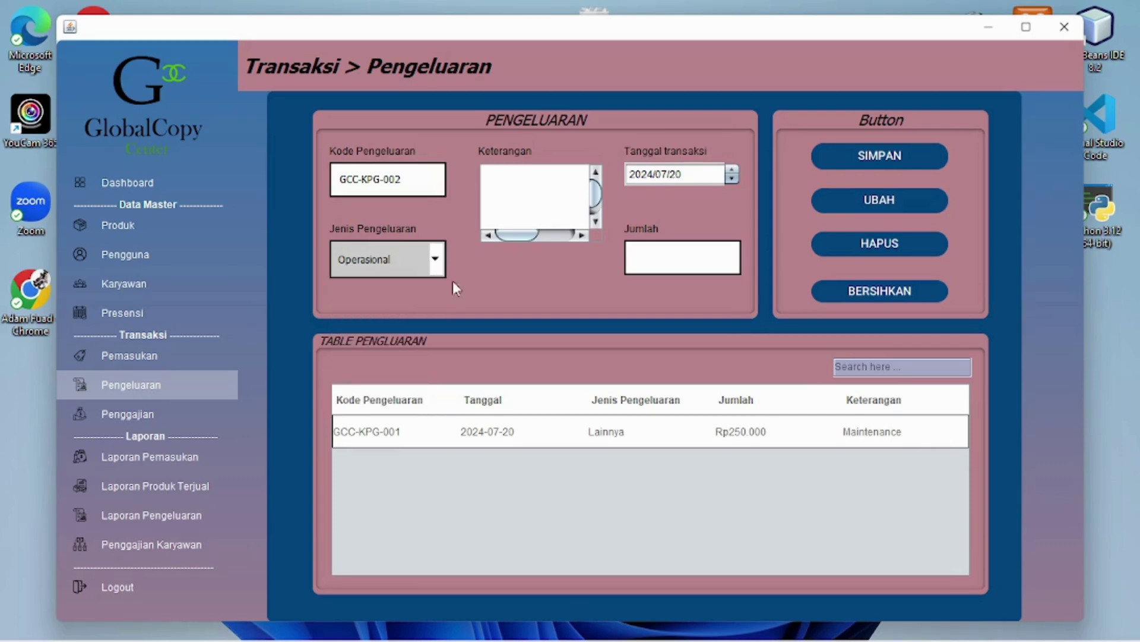
{"action": "left_click", "coordinate": [519, 181]}
{"action": "type", "text": "Listrik / bulan"}
{"action": "left_click", "coordinate": [669, 257]}
{"action": "type", "text": "60000"}
{"action": "left_click", "coordinate": [885, 159]}
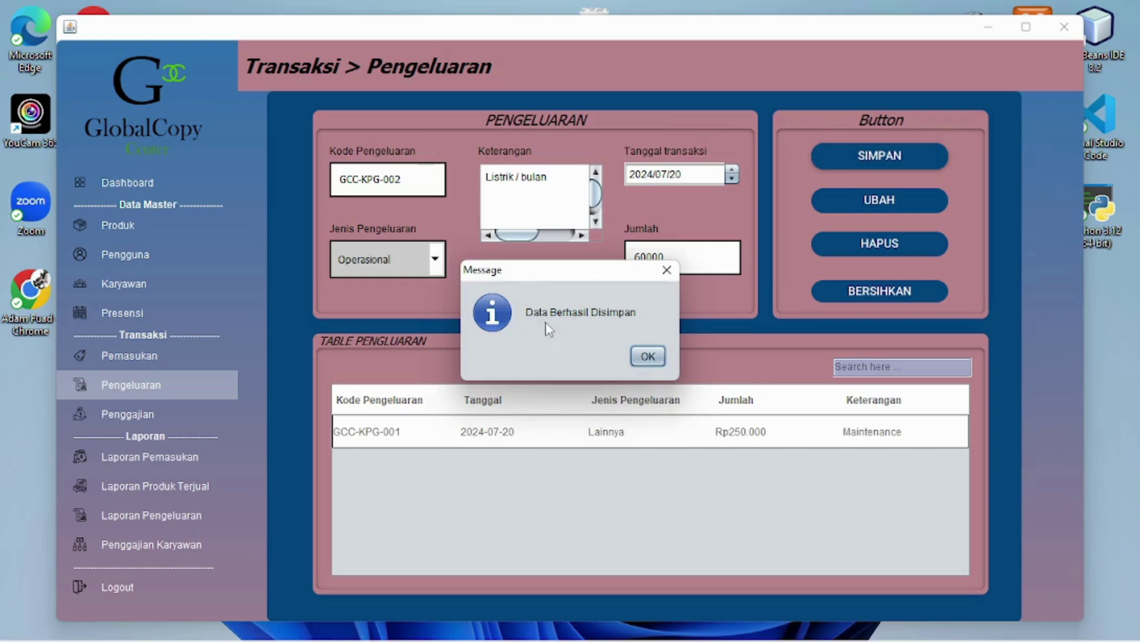
{"action": "left_click", "coordinate": [653, 359]}
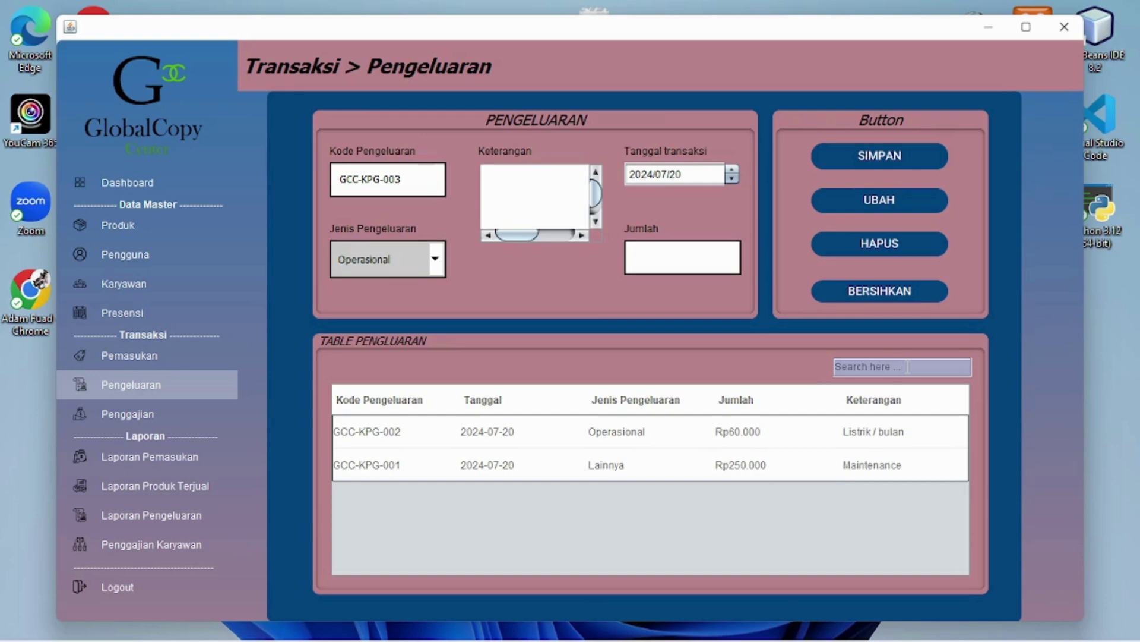
Filter to expense GCC-KPG-002 and save its amount as Rp50.000 instead of Rp60.000
{"action": "type", "text": "GCC-KPG-002"}
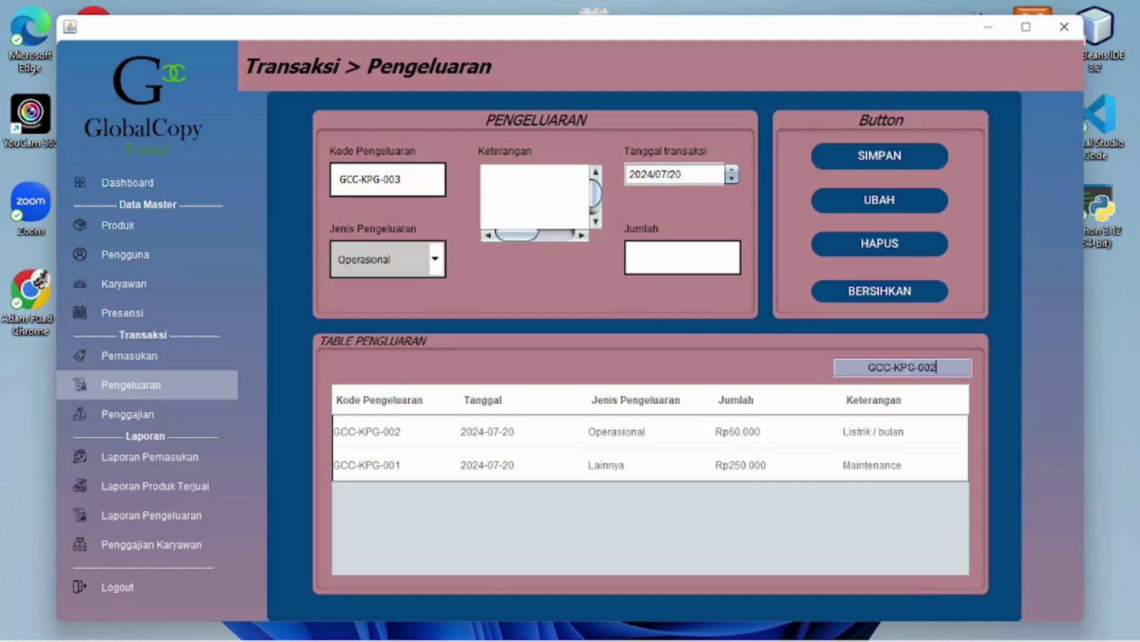
{"action": "key", "text": "Return"}
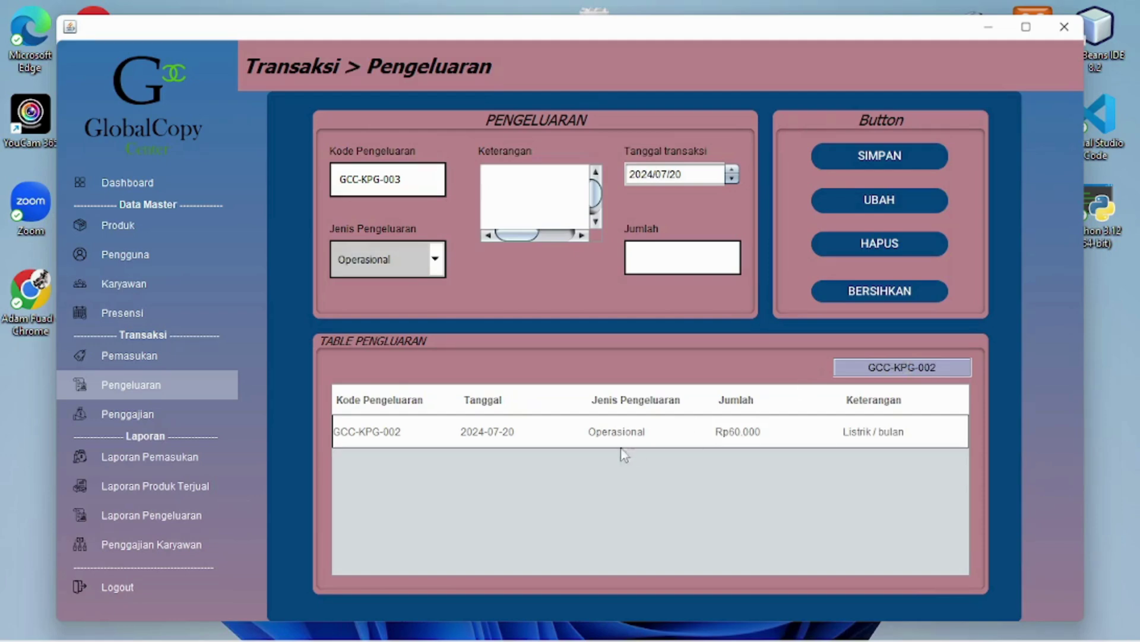
{"action": "left_click", "coordinate": [577, 438]}
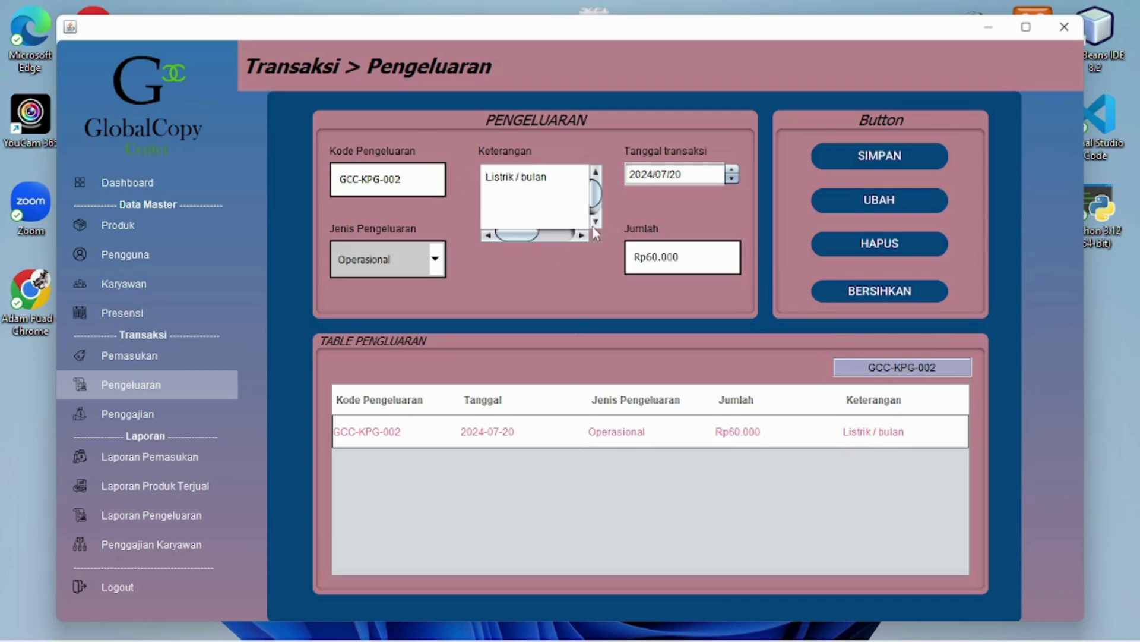
{"action": "left_click", "coordinate": [653, 257]}
{"action": "key", "text": "BackSpace"}
{"action": "type", "text": "5"}
{"action": "left_click", "coordinate": [846, 200]}
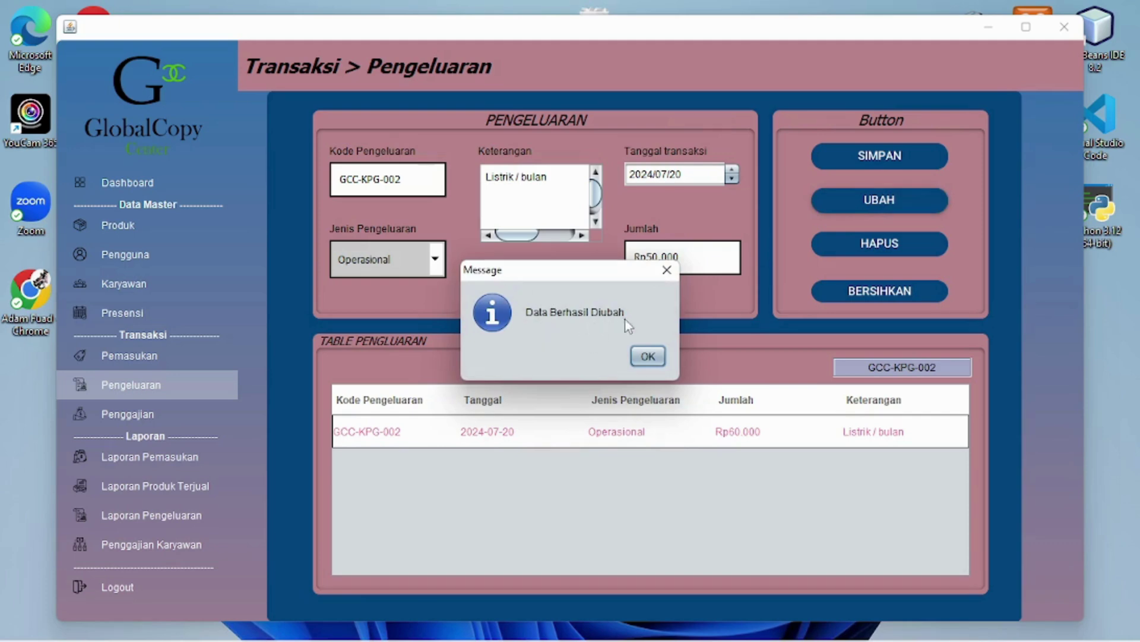
{"action": "left_click", "coordinate": [656, 357]}
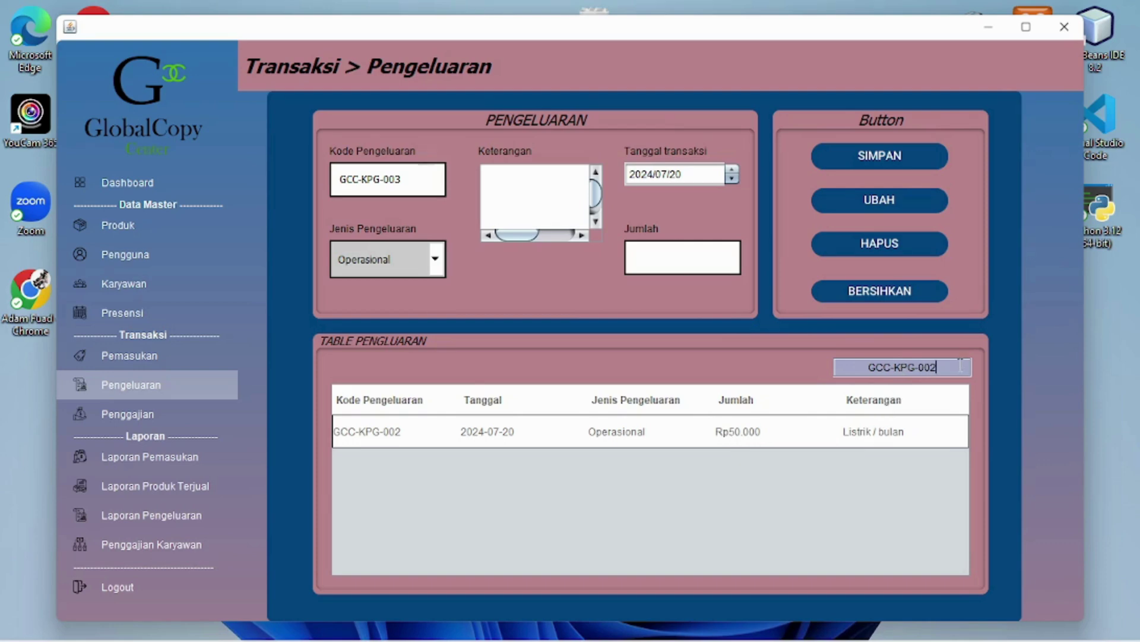
Clear the GCC-KPG-002 search filter, then delete that expense with Yes and OK
{"action": "left_click_drag", "start_coordinate": [960, 365], "coordinate": [858, 372]}
{"action": "key", "text": "BackSpace"}
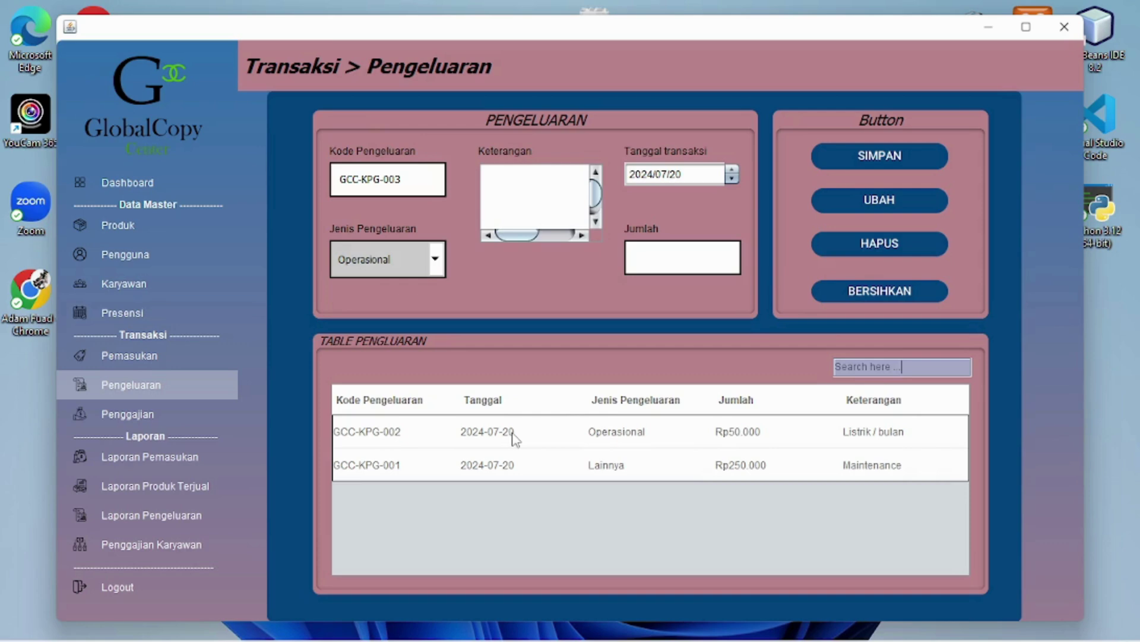
{"action": "left_click", "coordinate": [588, 435]}
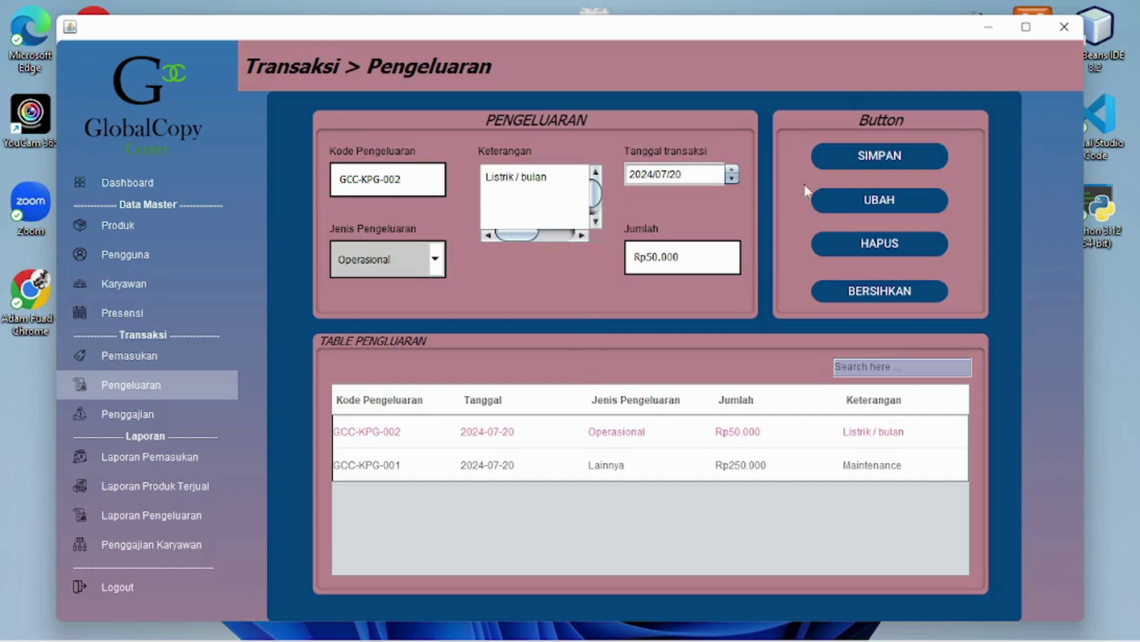
{"action": "left_click", "coordinate": [899, 242]}
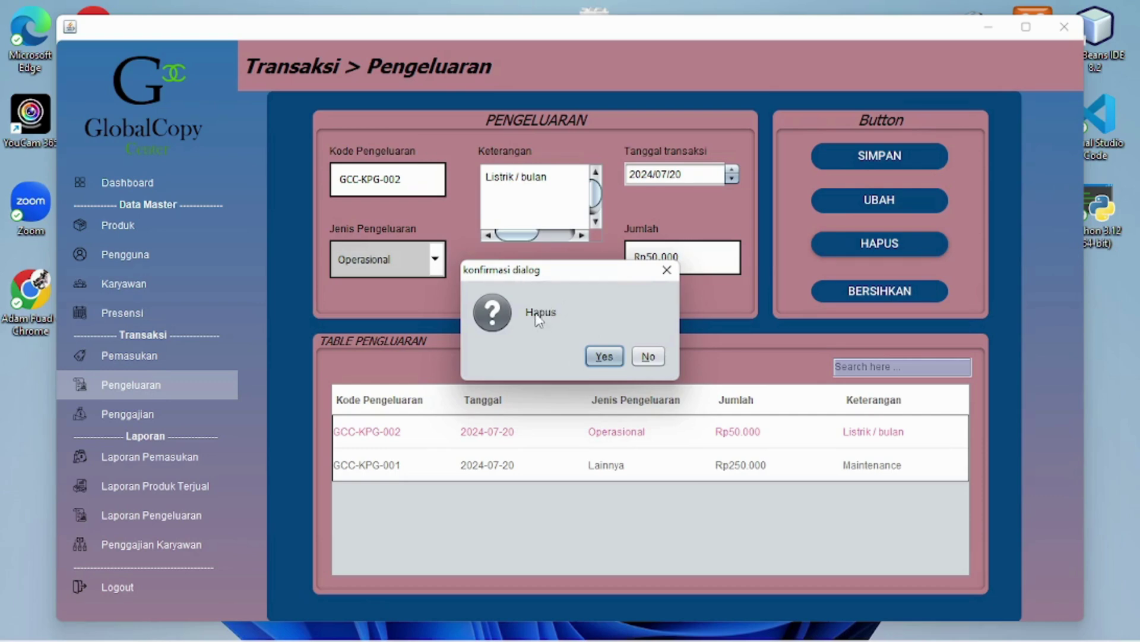
{"action": "left_click", "coordinate": [606, 359]}
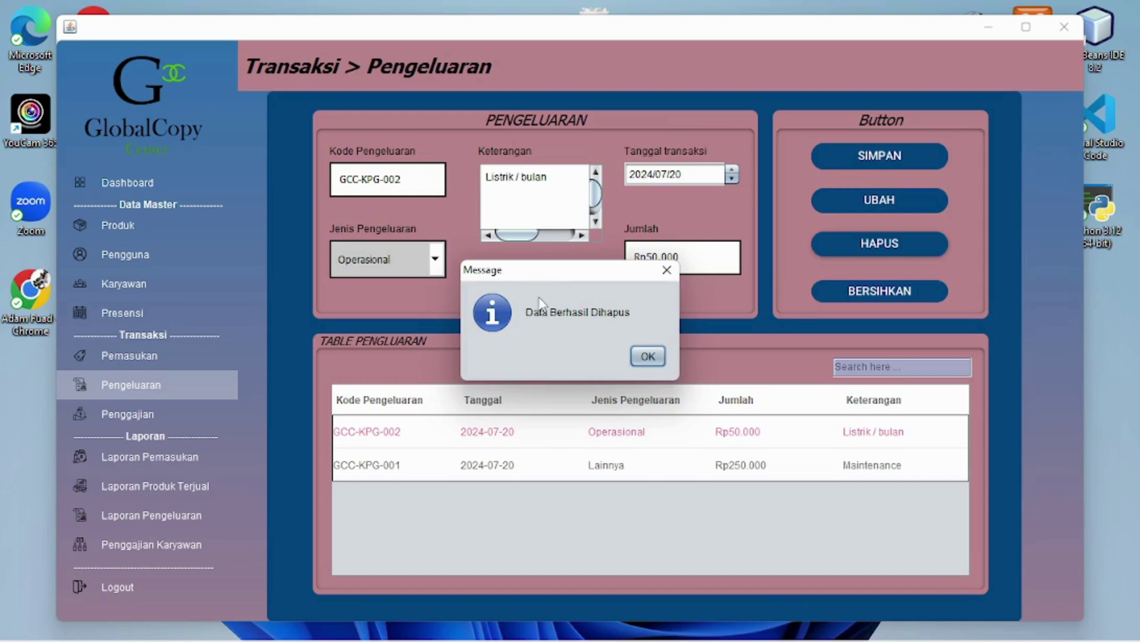
{"action": "left_click", "coordinate": [647, 356]}
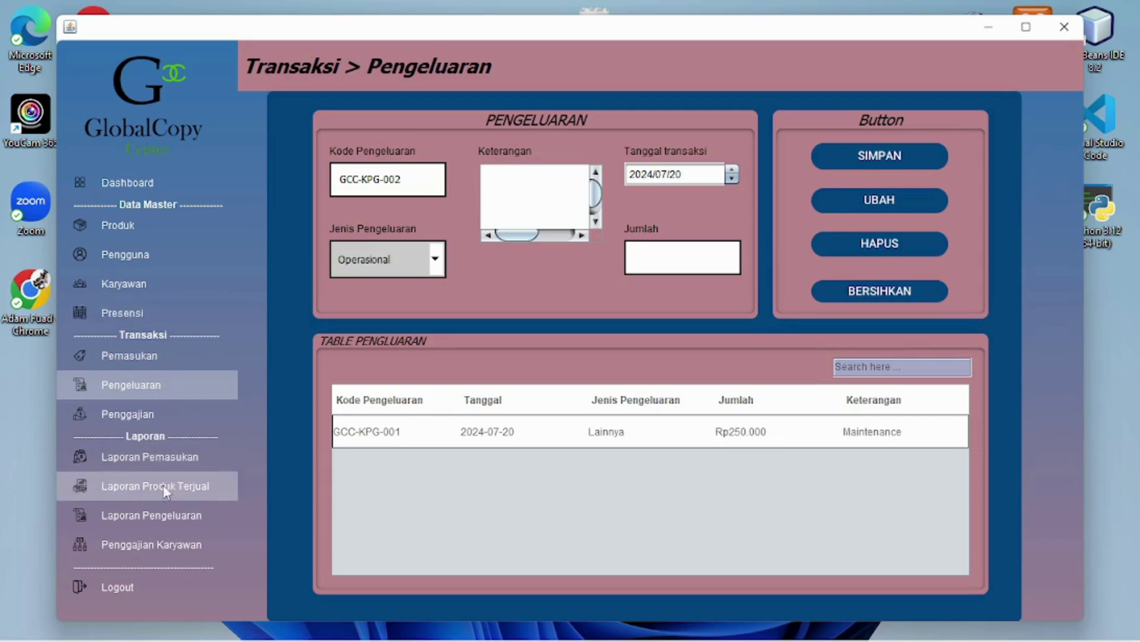
Print the Laporan Pengeluaran expense report with CETAK and confirm Yes so it opens in JasperViewer
{"action": "left_click", "coordinate": [164, 519]}
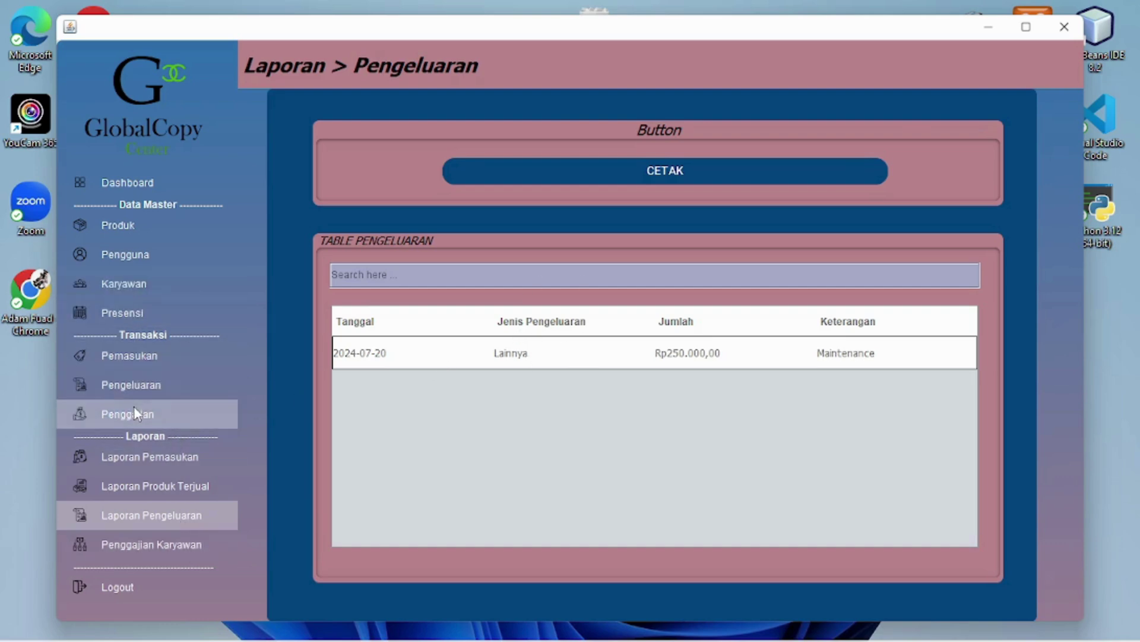
{"action": "left_click", "coordinate": [132, 387]}
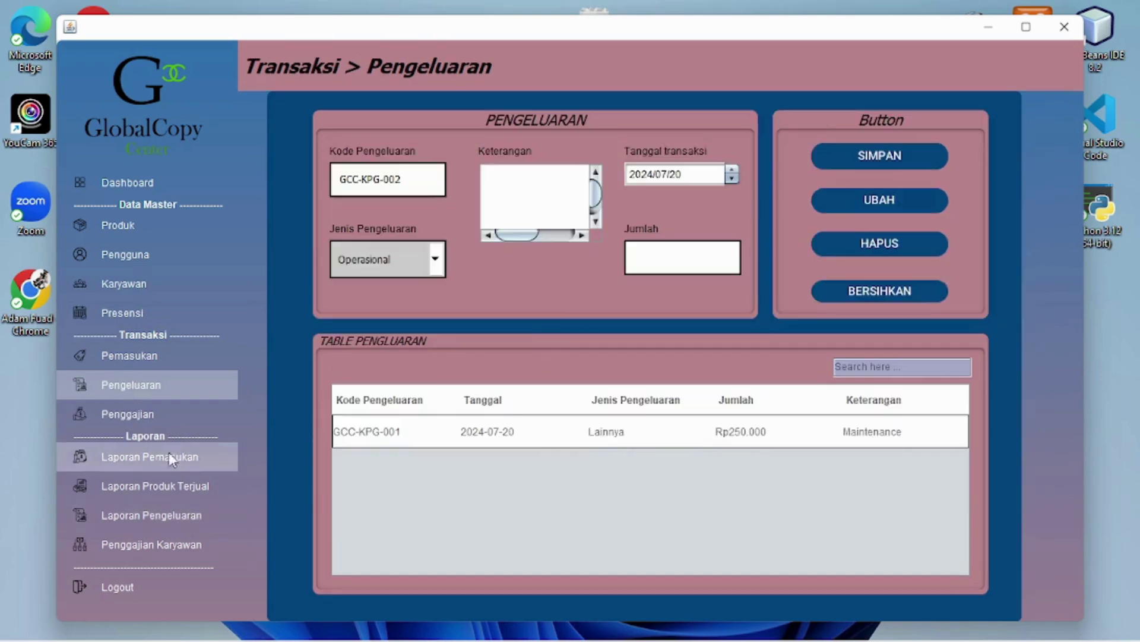
{"action": "left_click", "coordinate": [177, 516]}
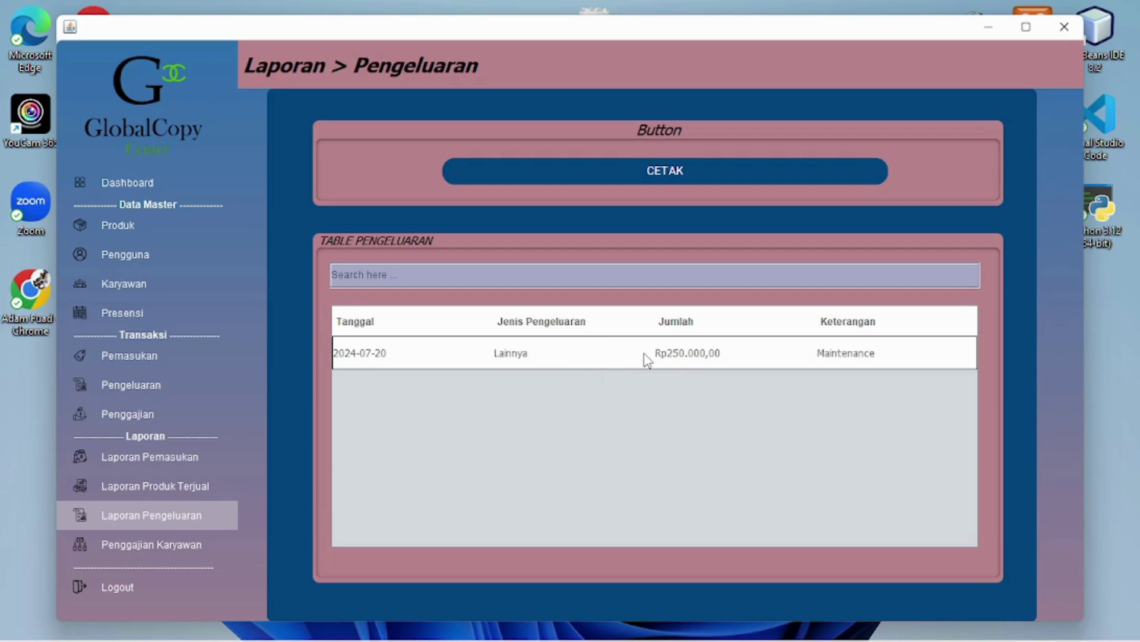
{"action": "left_click", "coordinate": [660, 173]}
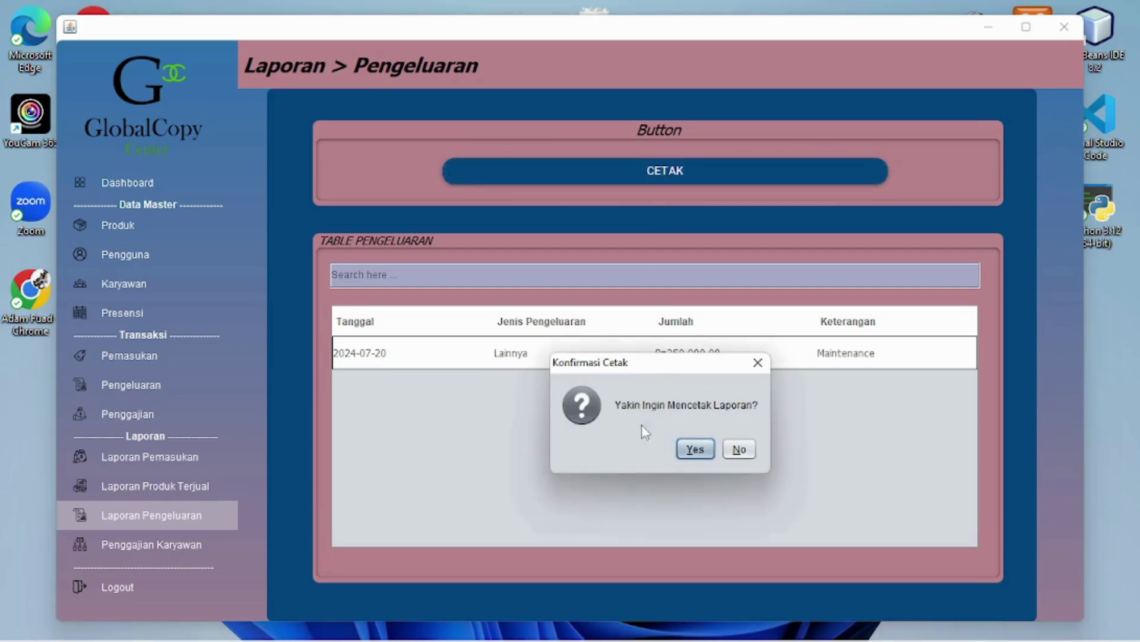
{"action": "left_click", "coordinate": [696, 449]}
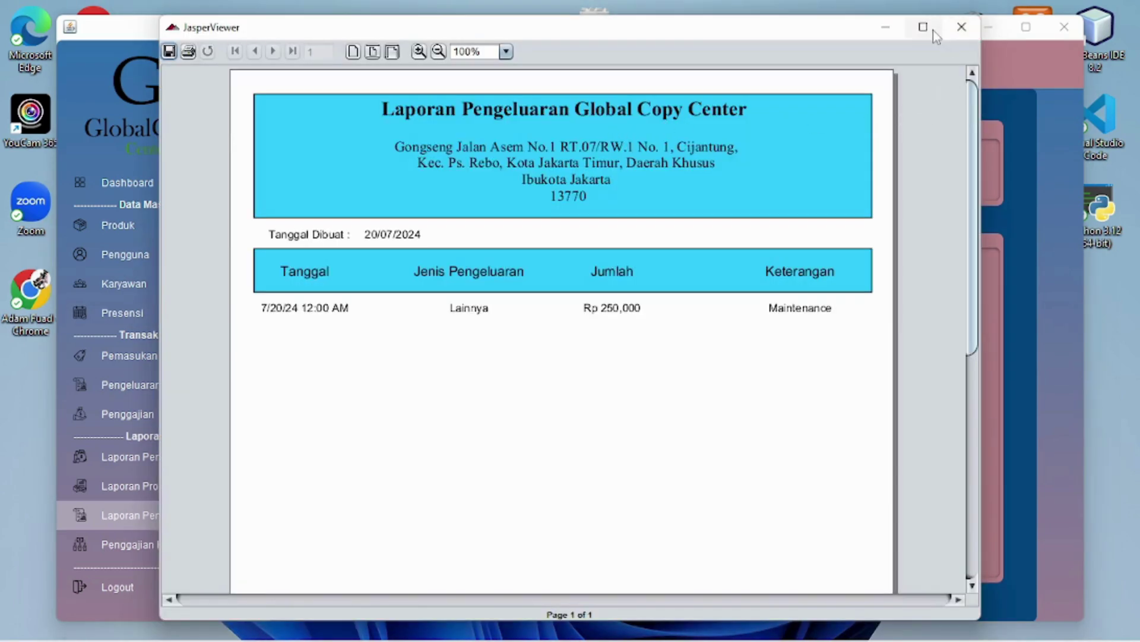
Maximize the expense report viewer and scroll down to the Rp 250,000 Maintenance subtotal
{"action": "left_click", "coordinate": [924, 28]}
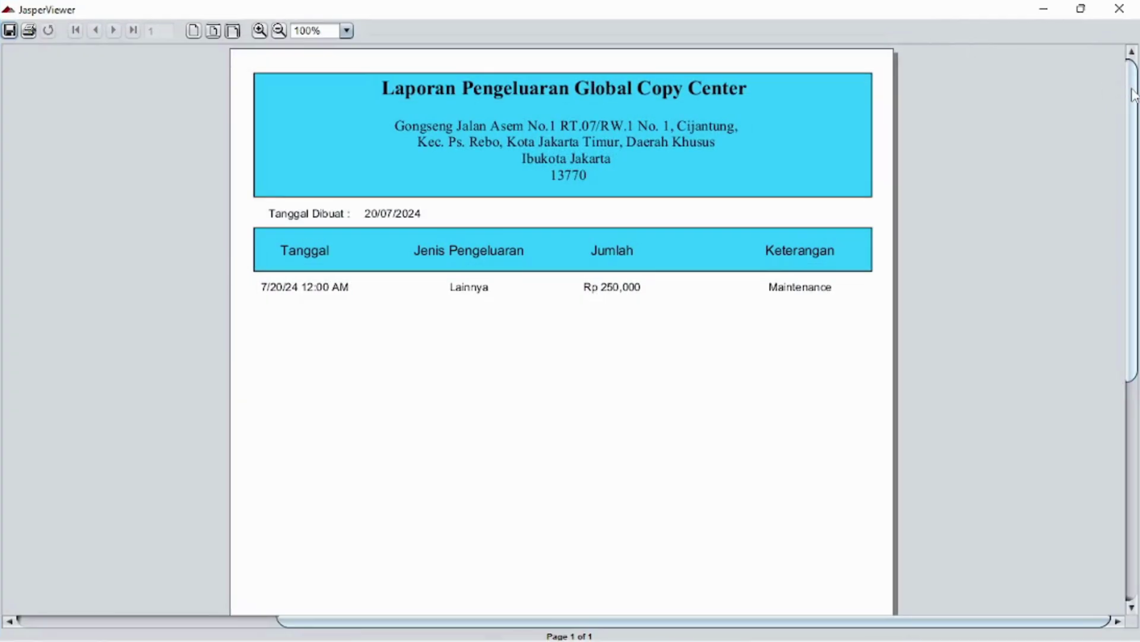
{"action": "mouse_move", "coordinate": [1133, 95]}
{"action": "left_mouse_down"}
{"action": "mouse_move", "coordinate": [1138, 136]}
{"action": "mouse_move", "coordinate": [1129, 76]}
{"action": "left_mouse_up"}
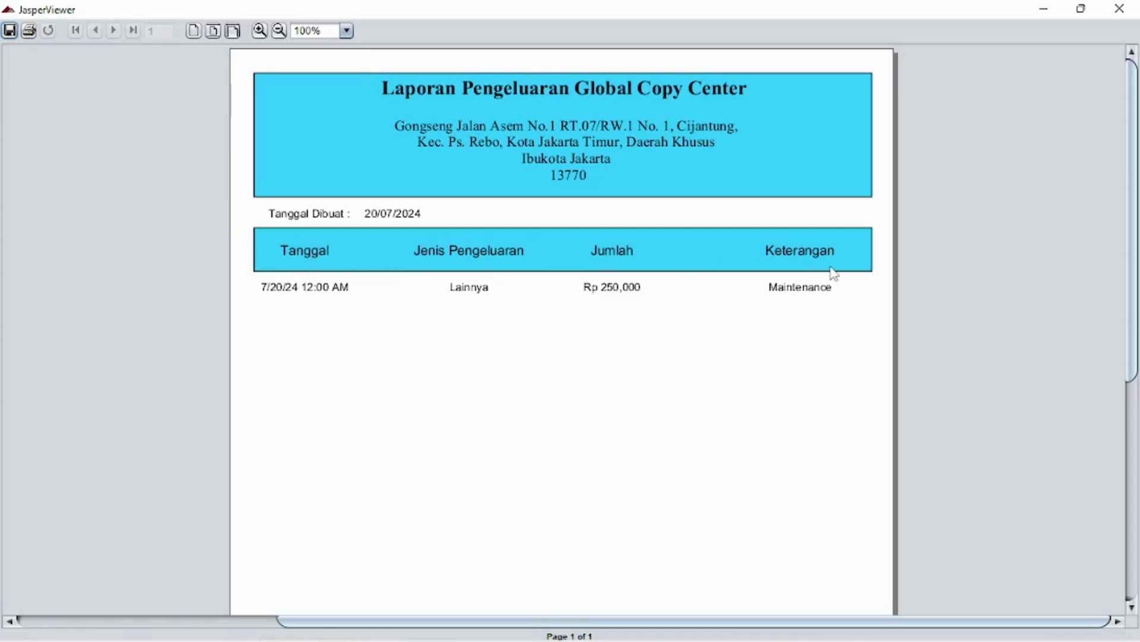
{"action": "scroll", "coordinate": [1138, 302], "scroll_direction": "down", "scroll_amount": 10}
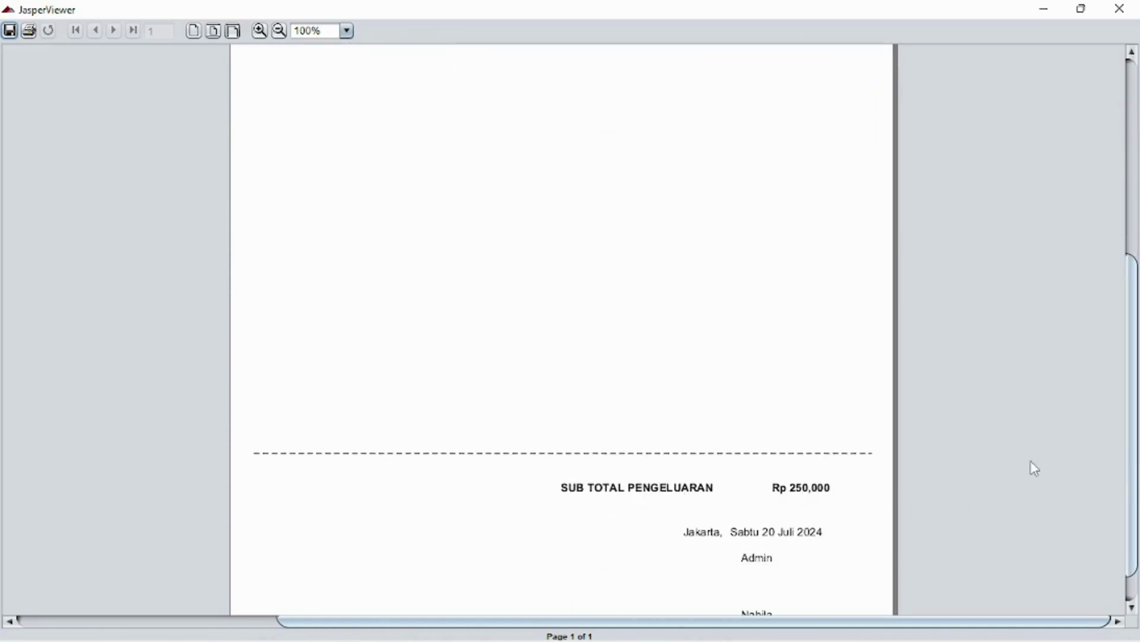
{"action": "scroll", "coordinate": [1132, 413], "scroll_direction": "down", "scroll_amount": 1}
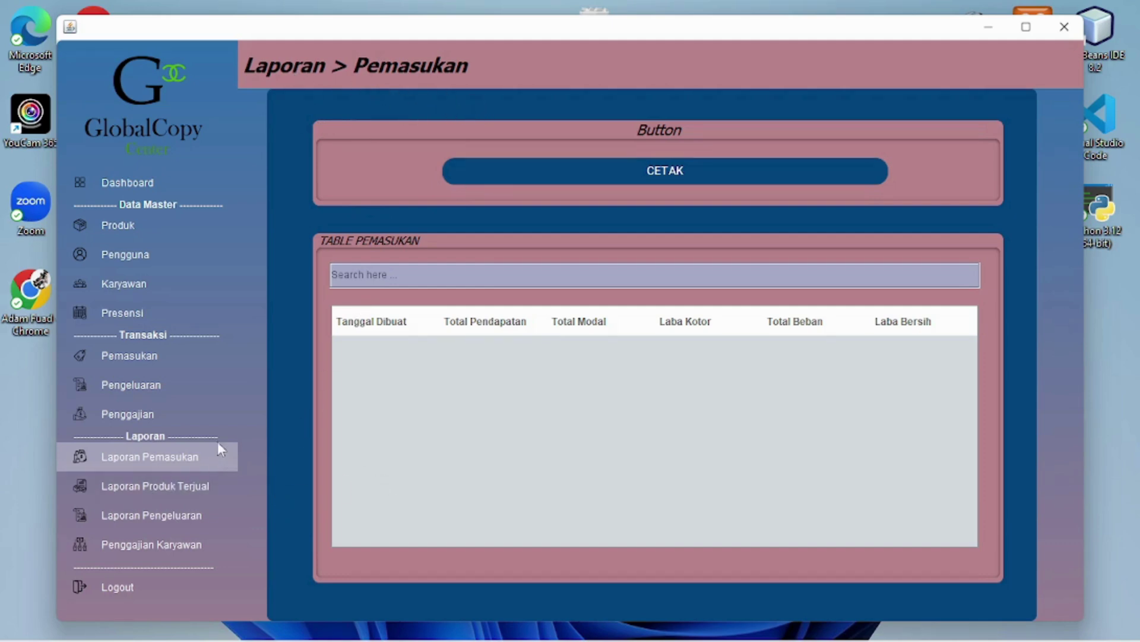
{"action": "left_click", "coordinate": [177, 366]}
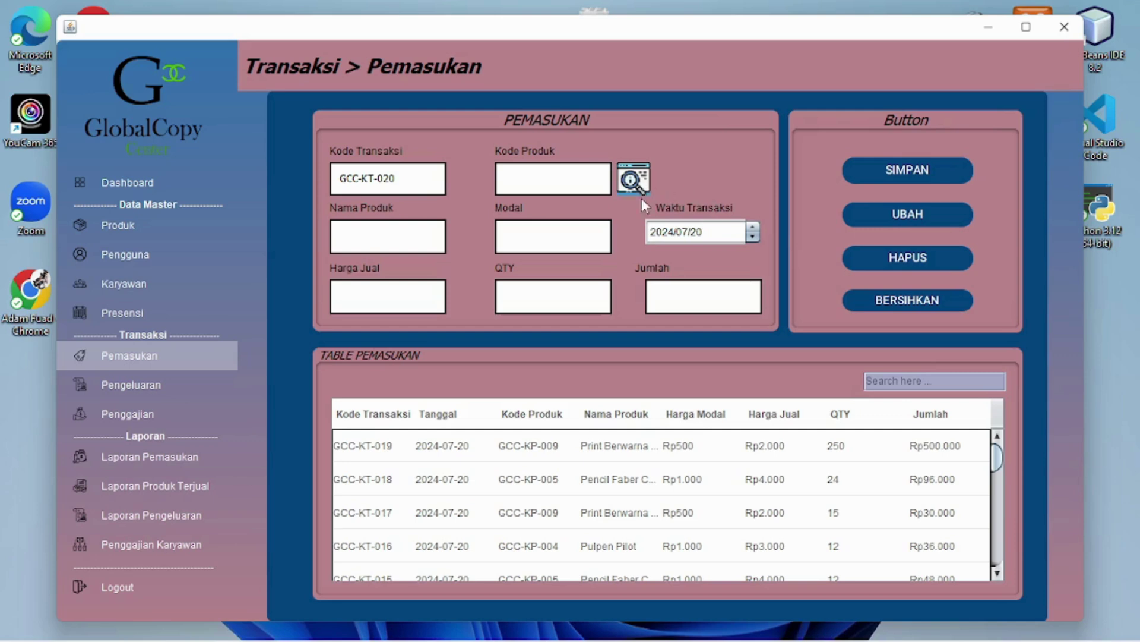
{"action": "left_click", "coordinate": [202, 466]}
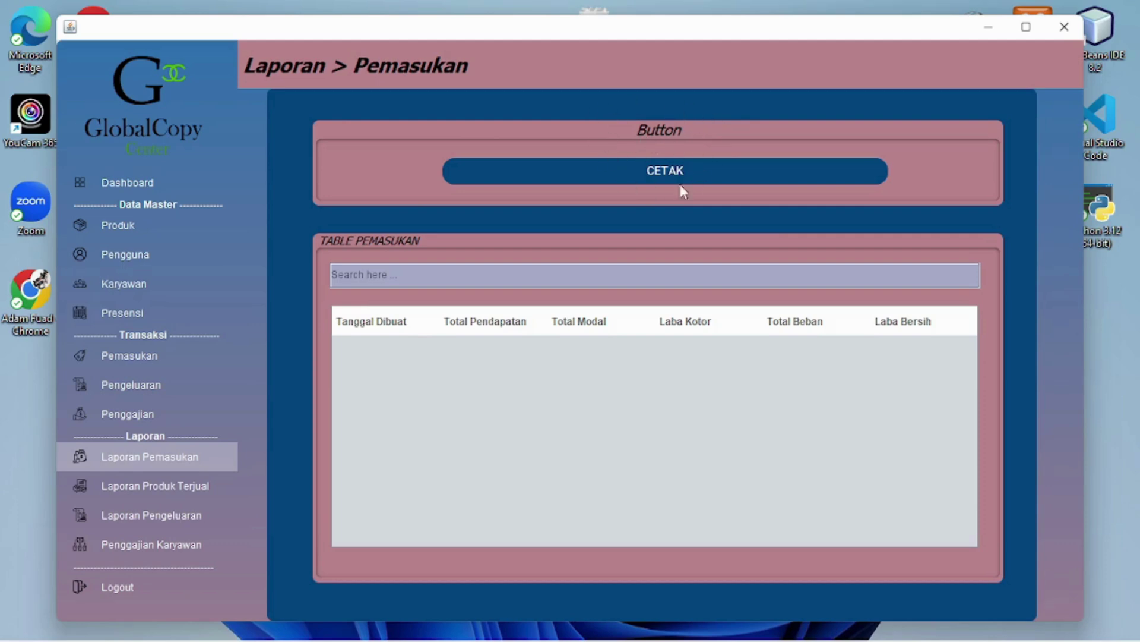
Print the Laporan Pemasukan report, scroll through it to the Rp 87,450 net profit, then close the viewer
{"action": "left_click", "coordinate": [657, 173]}
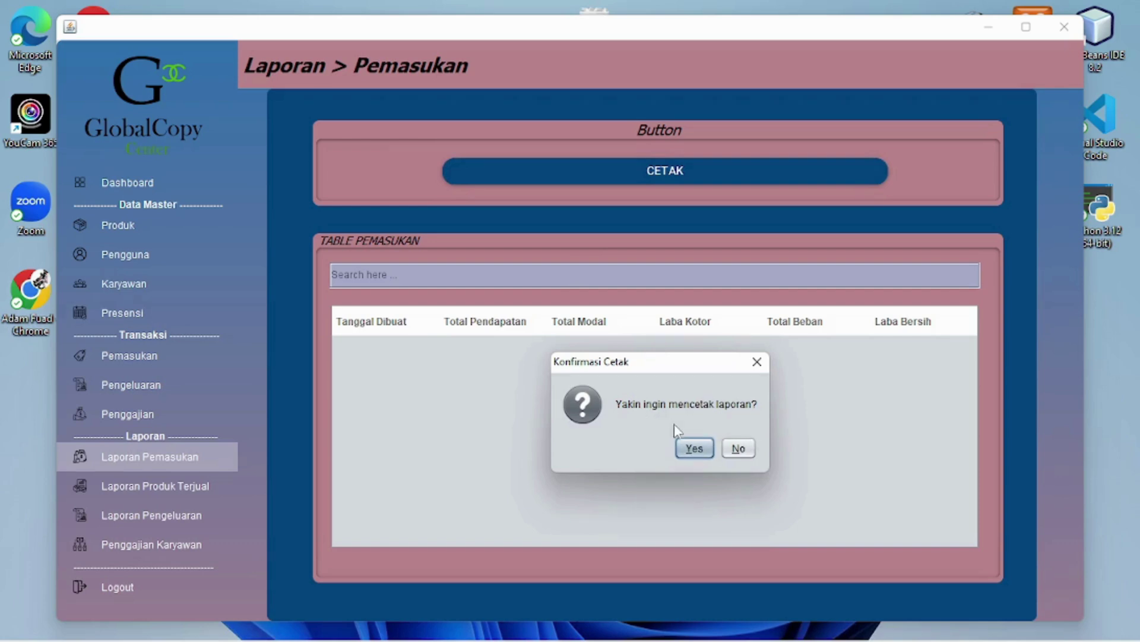
{"action": "left_click", "coordinate": [693, 454]}
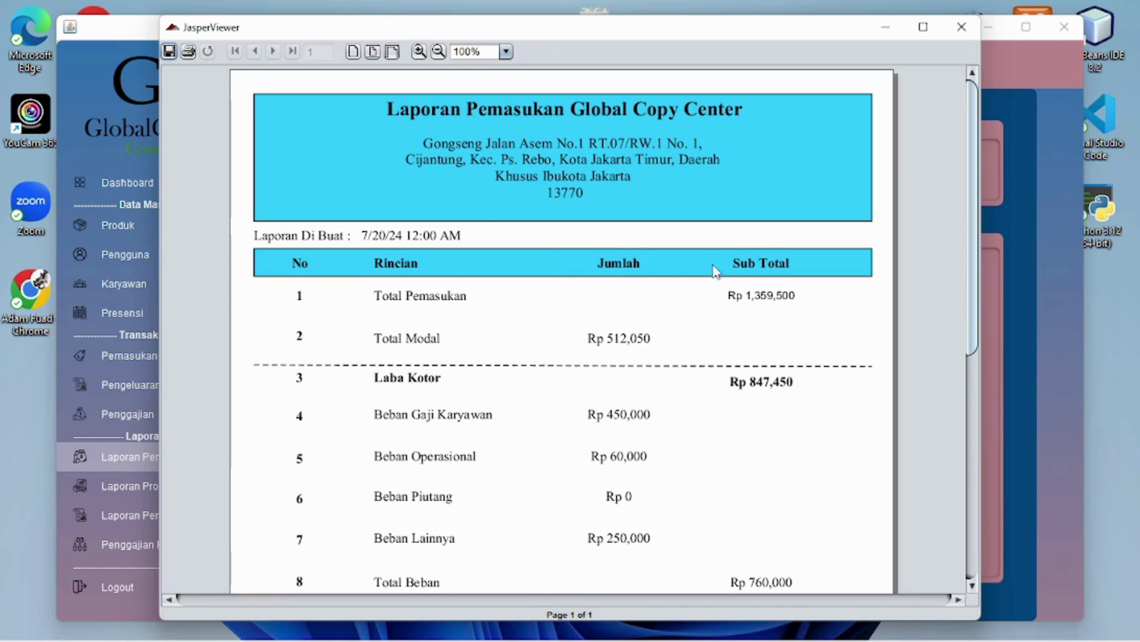
{"action": "scroll", "coordinate": [356, 297], "scroll_direction": "down", "scroll_amount": 2}
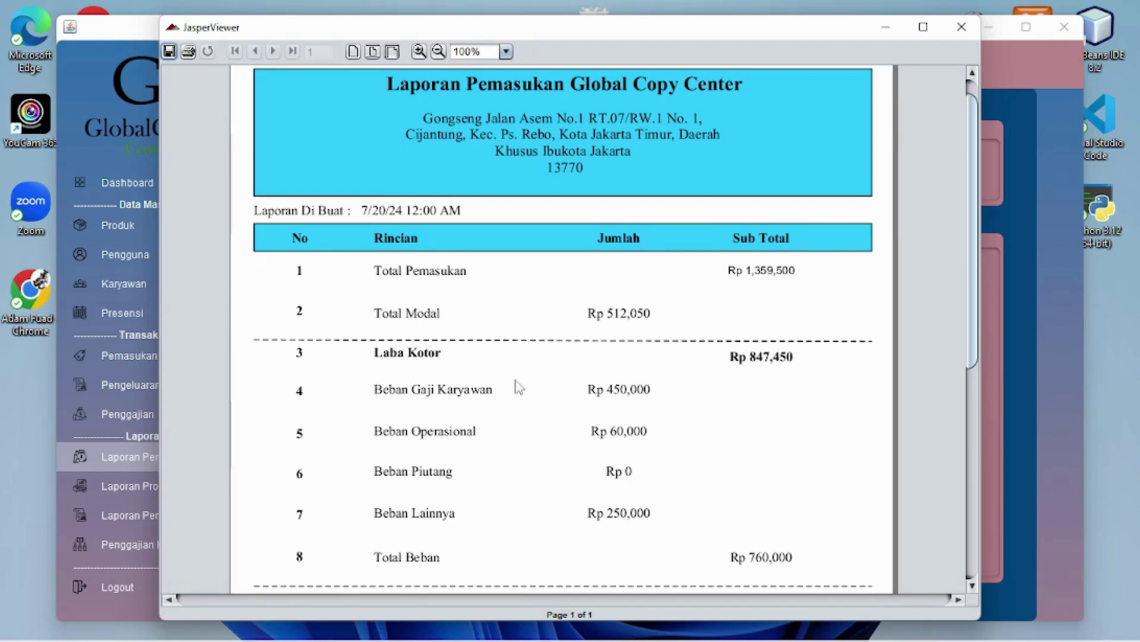
{"action": "scroll", "coordinate": [475, 404], "scroll_direction": "down", "scroll_amount": 3}
{"action": "scroll", "coordinate": [451, 425], "scroll_direction": "down", "scroll_amount": 3}
{"action": "scroll", "coordinate": [534, 528], "scroll_direction": "down", "scroll_amount": 6}
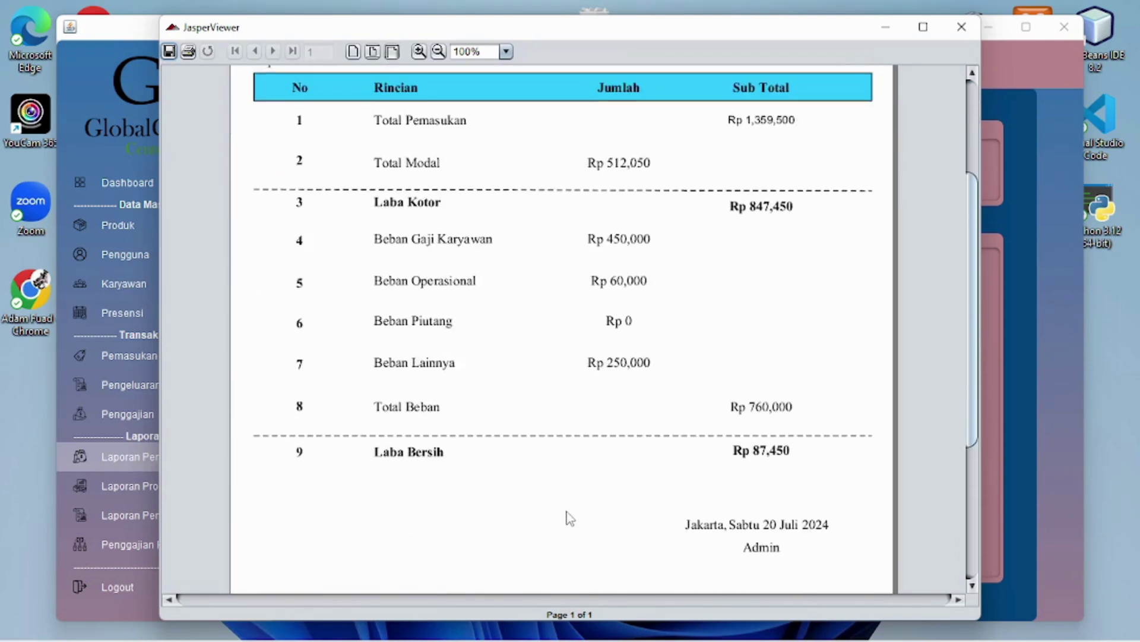
{"action": "scroll", "coordinate": [642, 484], "scroll_direction": "up", "scroll_amount": 8}
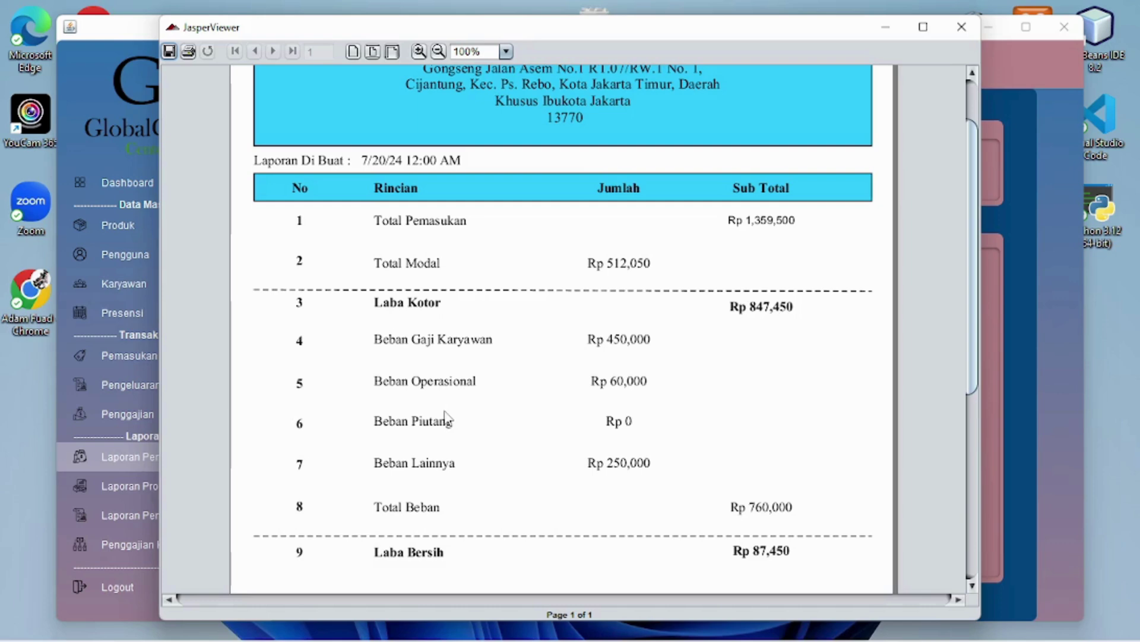
{"action": "left_click", "coordinate": [967, 34]}
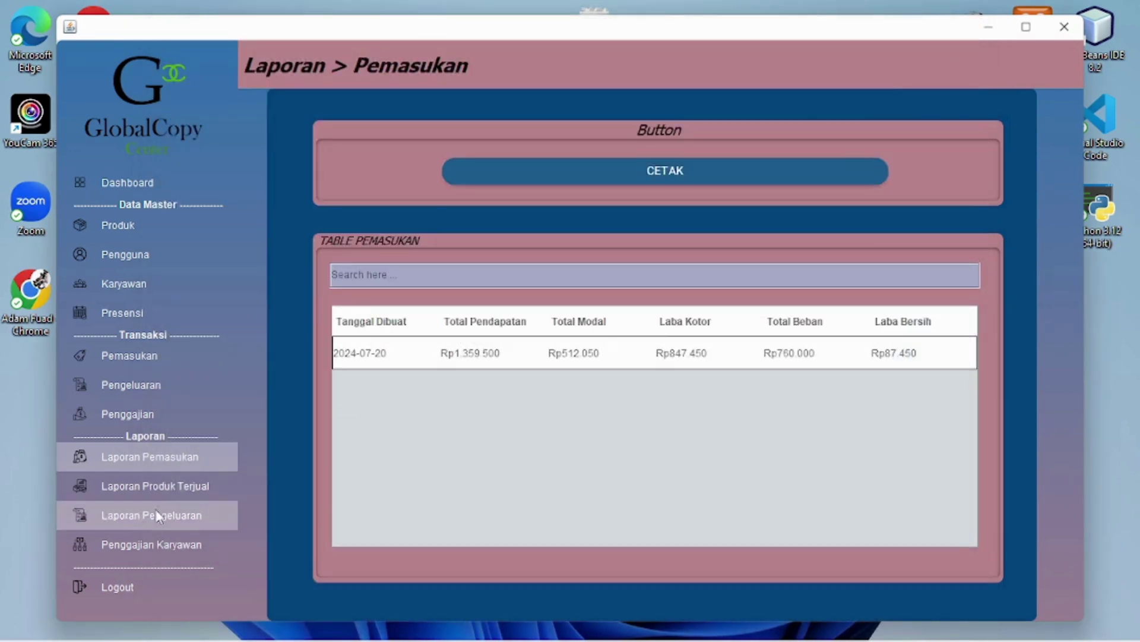
Print the Laporan Produk Terjual report and scroll through it to the 665-unit, Rp 1,669,000 total
{"action": "left_click", "coordinate": [180, 494]}
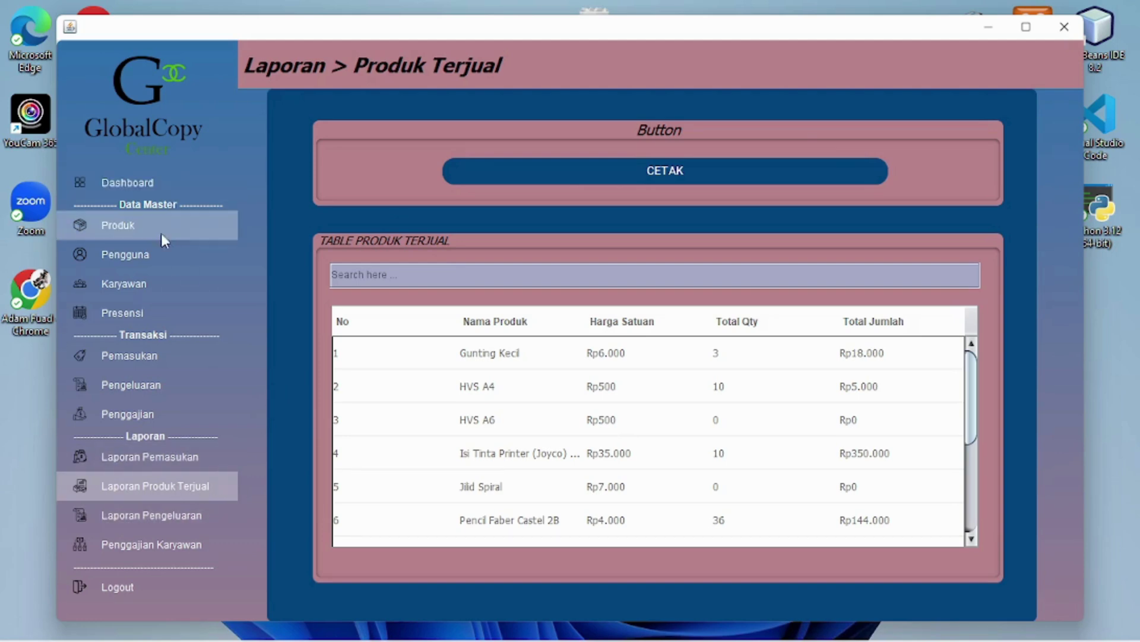
{"action": "left_click", "coordinate": [181, 233]}
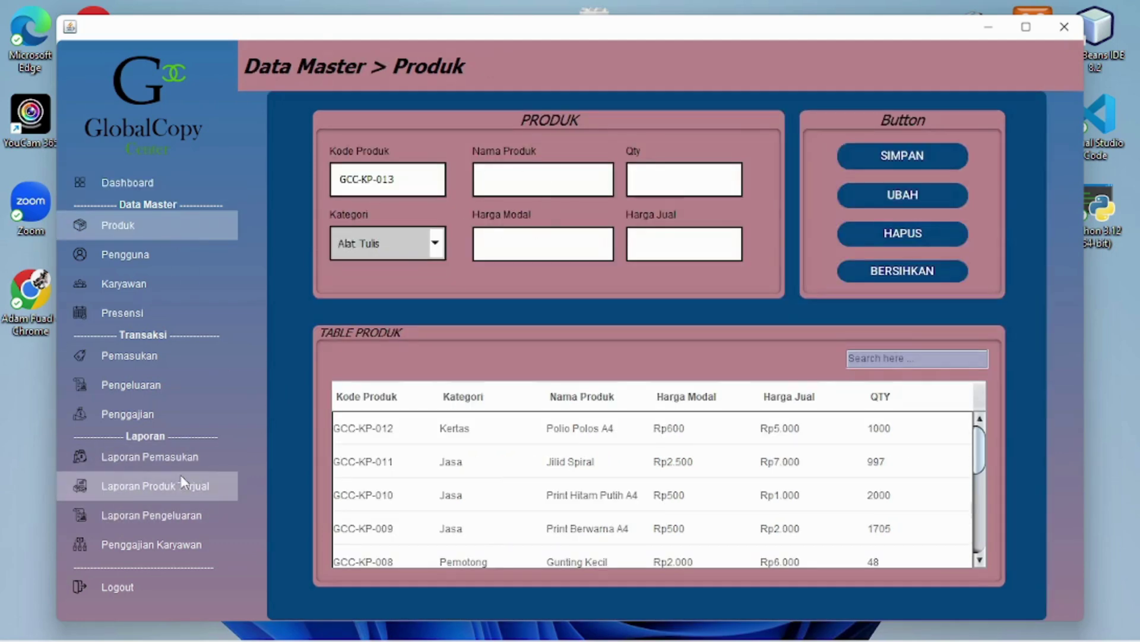
{"action": "left_click", "coordinate": [197, 484]}
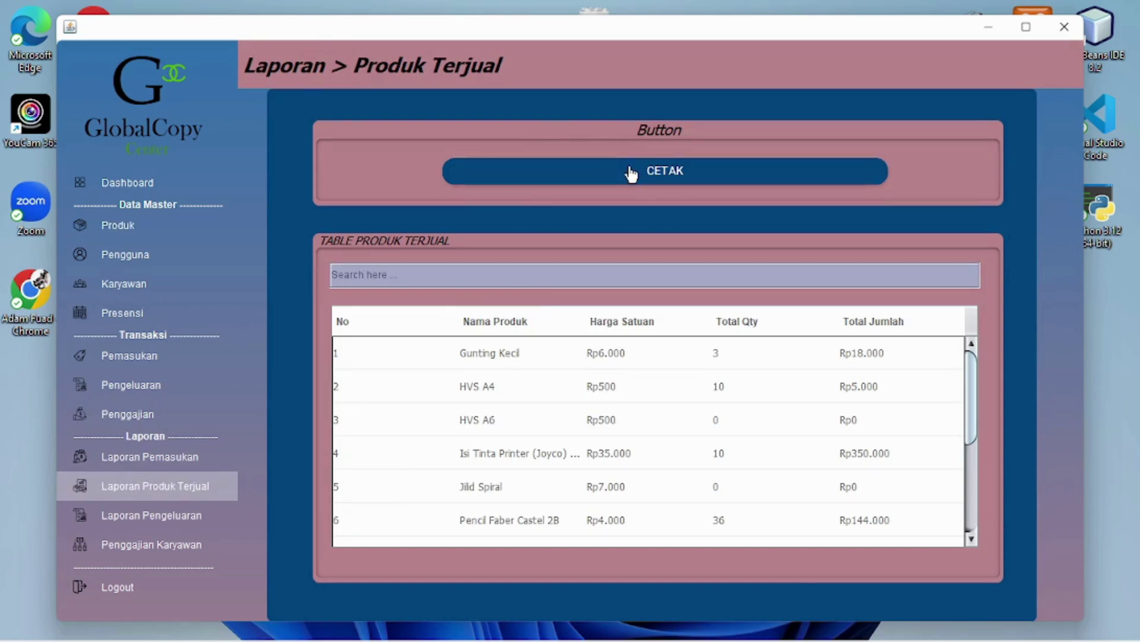
{"action": "left_click", "coordinate": [662, 174]}
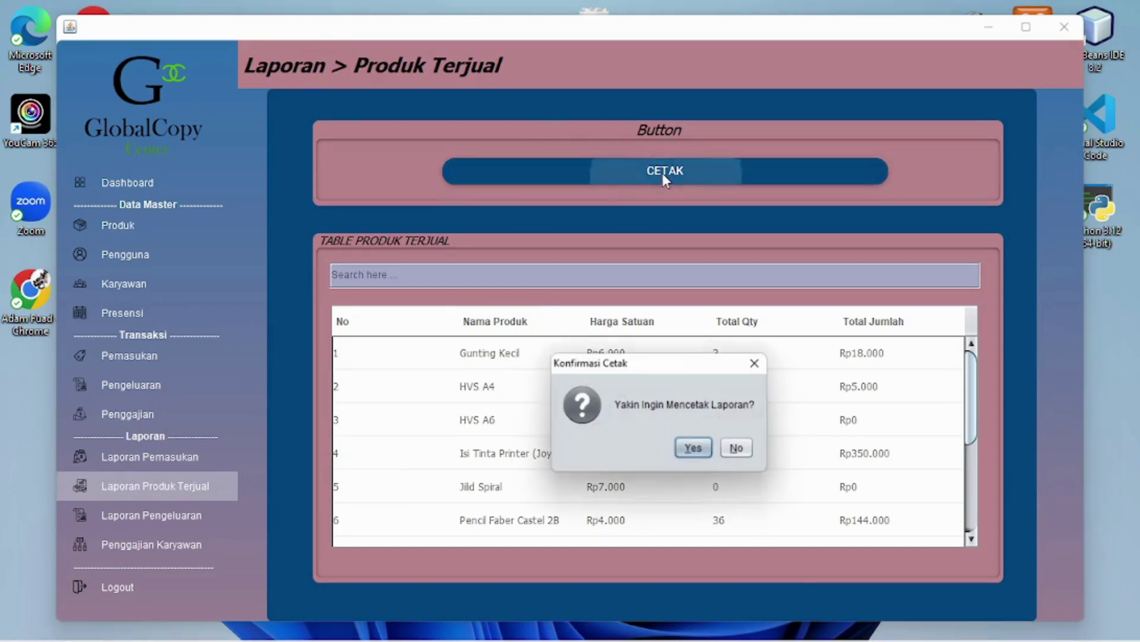
{"action": "left_click", "coordinate": [694, 450]}
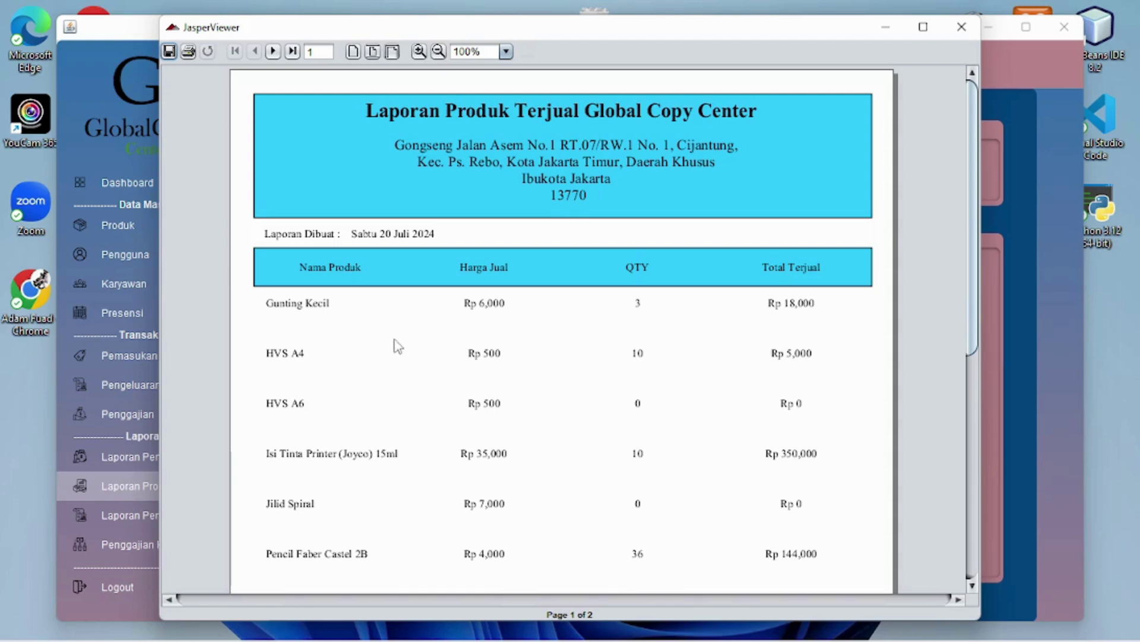
{"action": "scroll", "coordinate": [499, 316], "scroll_direction": "down", "scroll_amount": 3}
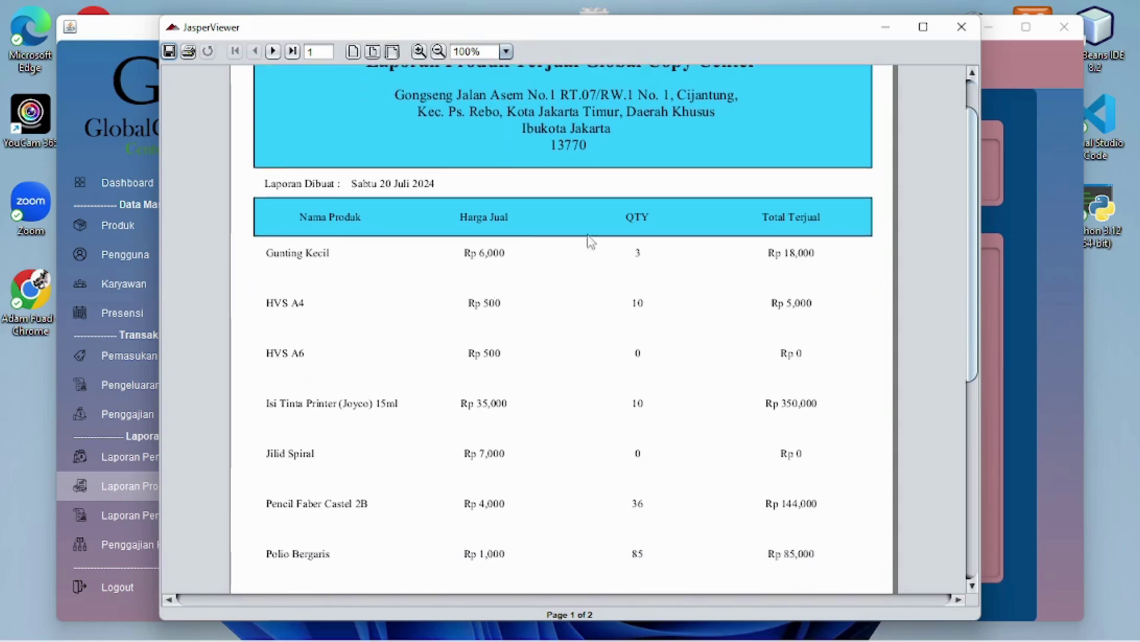
{"action": "scroll", "coordinate": [558, 374], "scroll_direction": "down", "scroll_amount": 1}
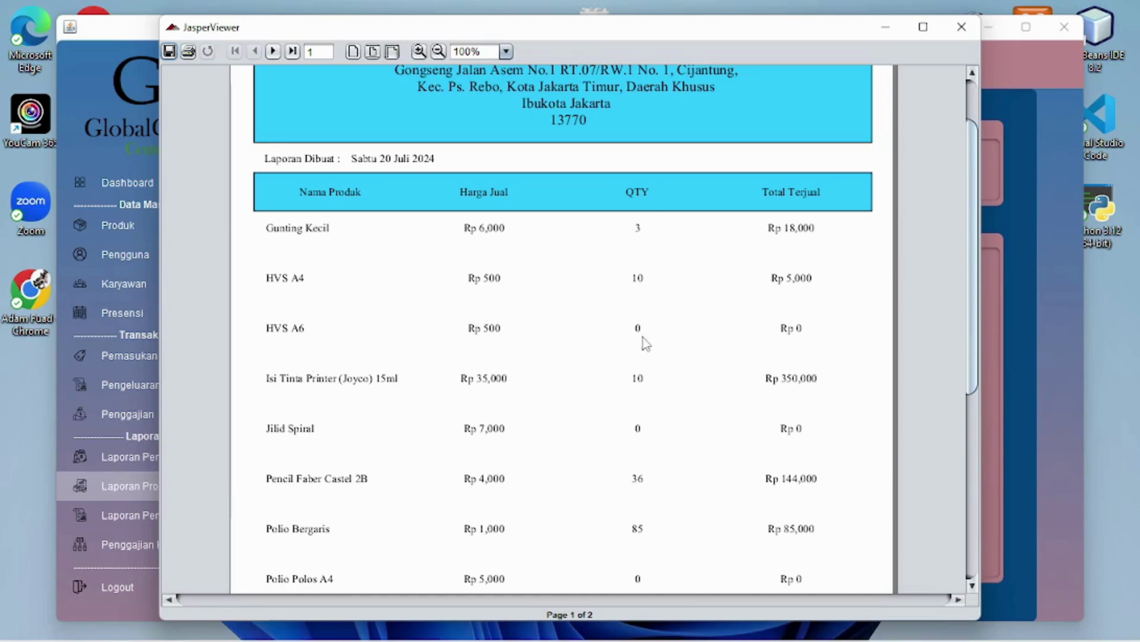
{"action": "scroll", "coordinate": [653, 356], "scroll_direction": "down", "scroll_amount": 3}
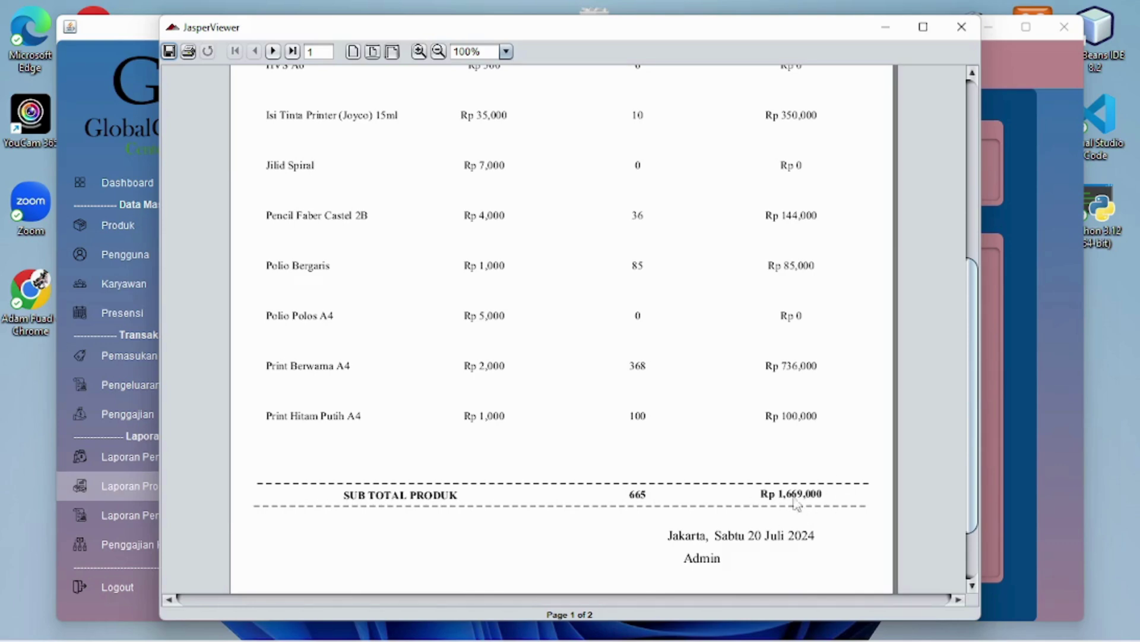
{"action": "scroll", "coordinate": [654, 423], "scroll_direction": "up", "scroll_amount": 10}
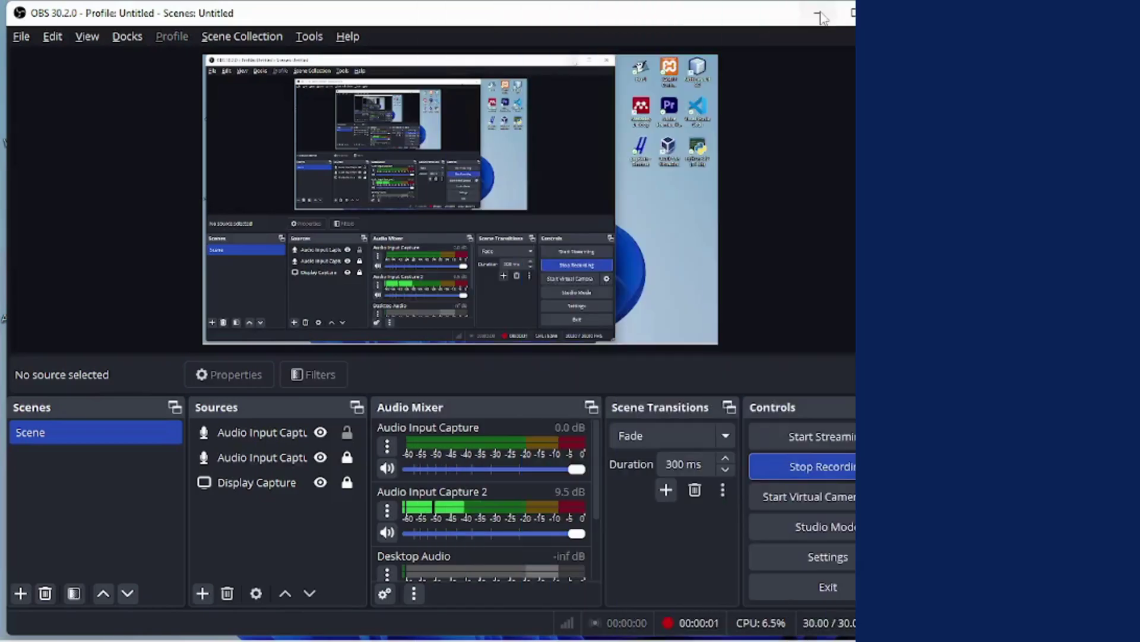
Log in with the user's username and password and dismiss the Berhasil Login message
{"action": "left_click", "coordinate": [819, 14]}
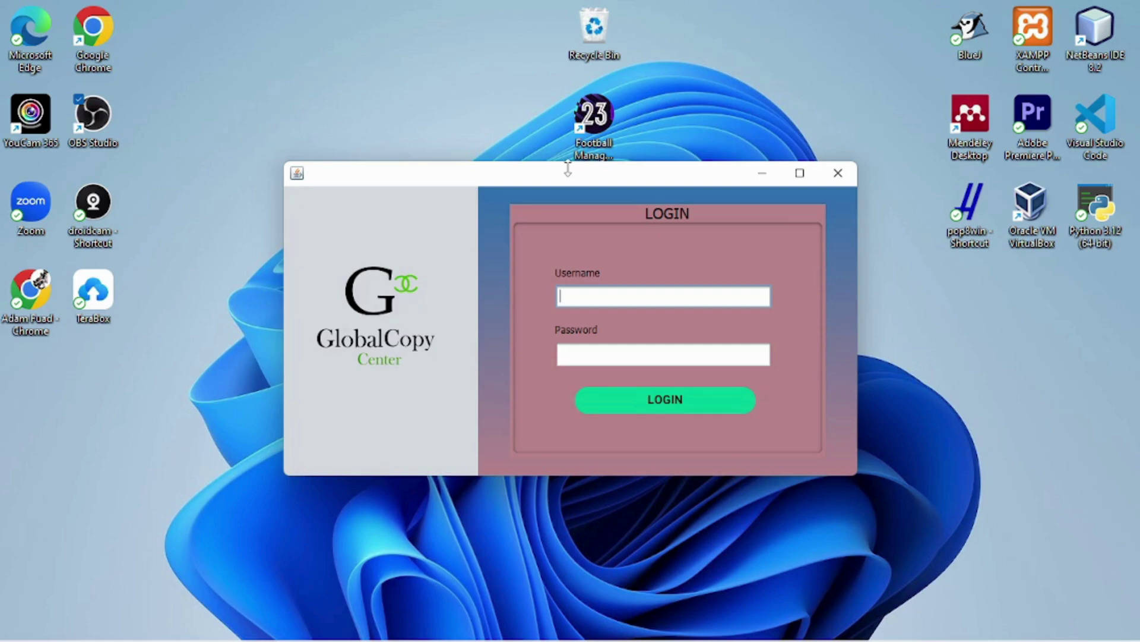
{"action": "left_click", "coordinate": [621, 354]}
{"action": "type", "text": "***"}
{"action": "left_click", "coordinate": [641, 399]}
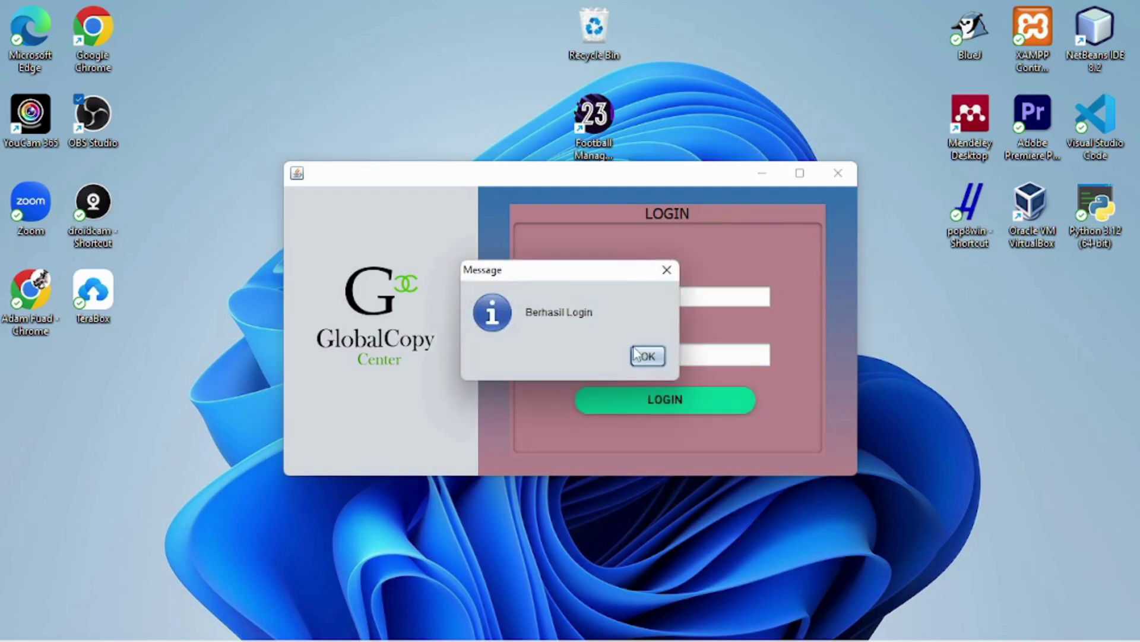
{"action": "left_click", "coordinate": [635, 355]}
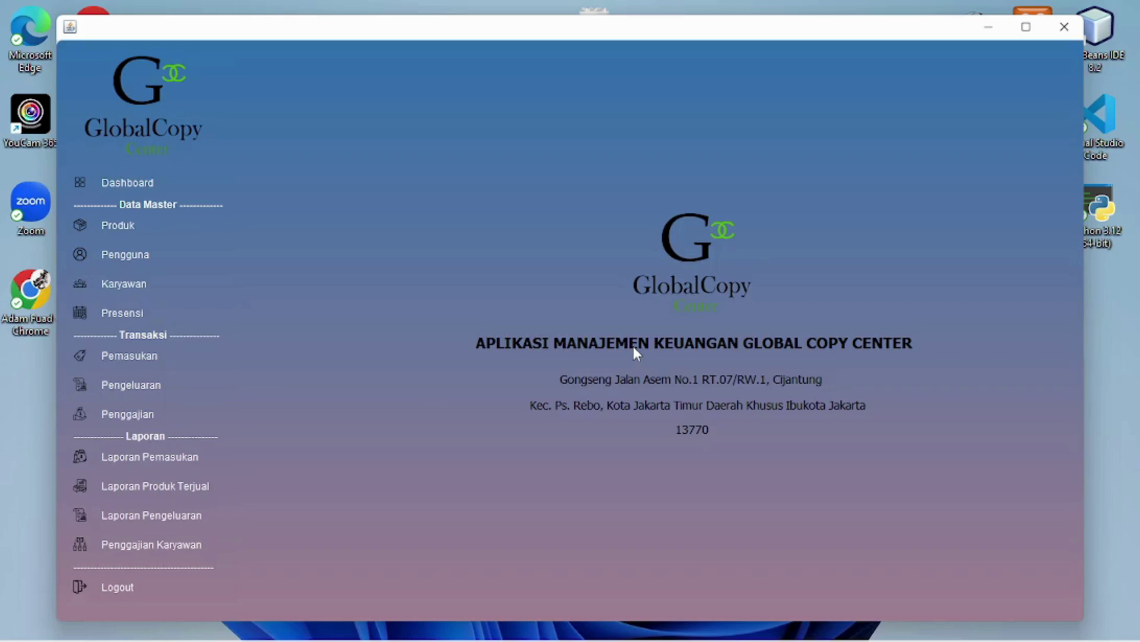
Save payroll GCC-KDP-001 for employee GCC-ID-002 with 0 bonus and 0 other deductions, netting Rp450.000
{"action": "left_click", "coordinate": [154, 419]}
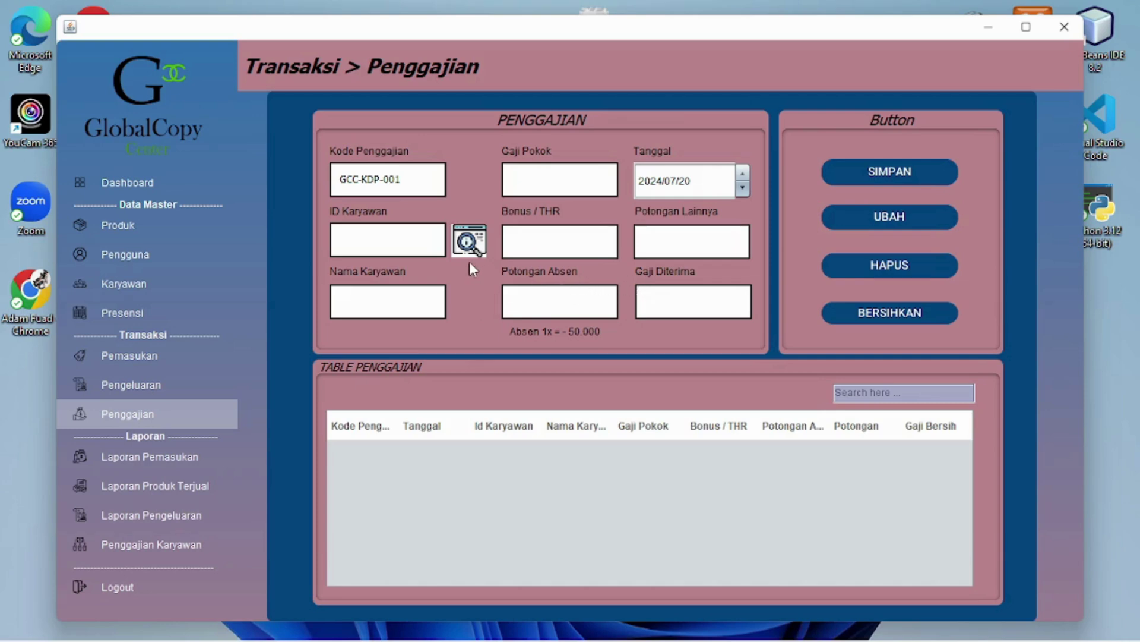
{"action": "left_click", "coordinate": [470, 242]}
{"action": "left_click", "coordinate": [491, 190]}
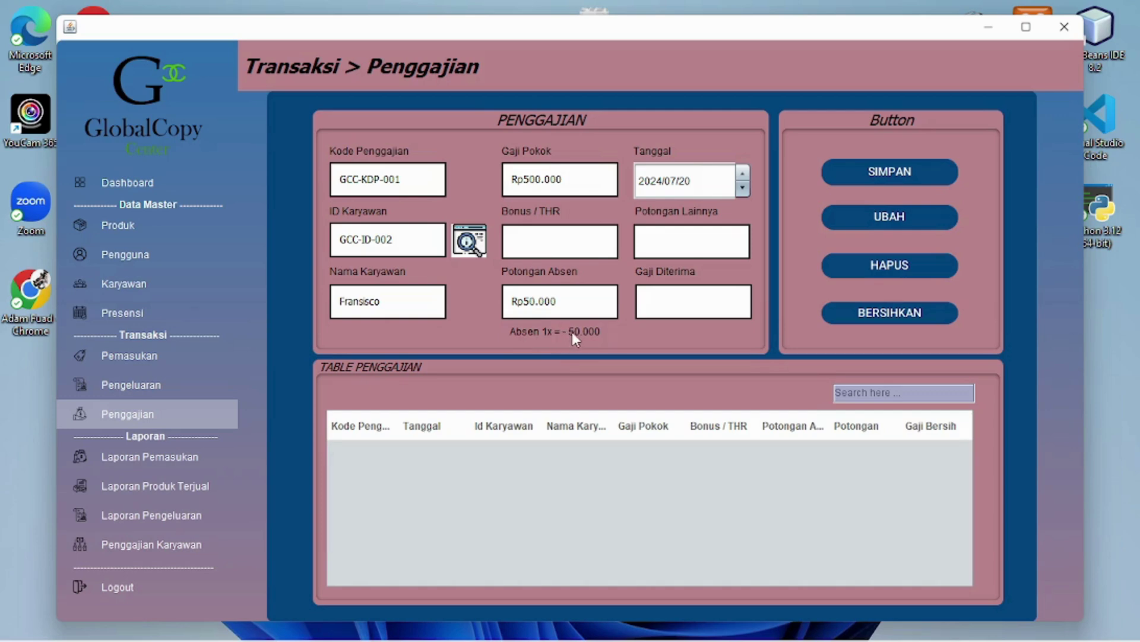
{"action": "left_click", "coordinate": [568, 248]}
{"action": "type", "text": "0"}
{"action": "left_click", "coordinate": [642, 241]}
{"action": "type", "text": "0"}
{"action": "left_click", "coordinate": [847, 177]}
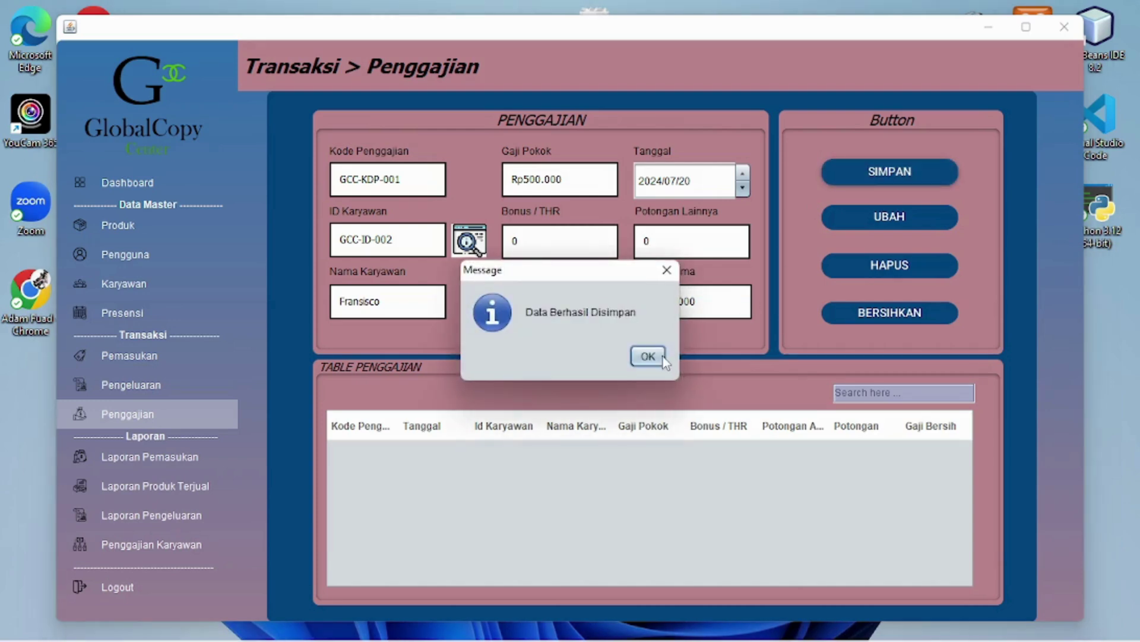
{"action": "left_click", "coordinate": [647, 356]}
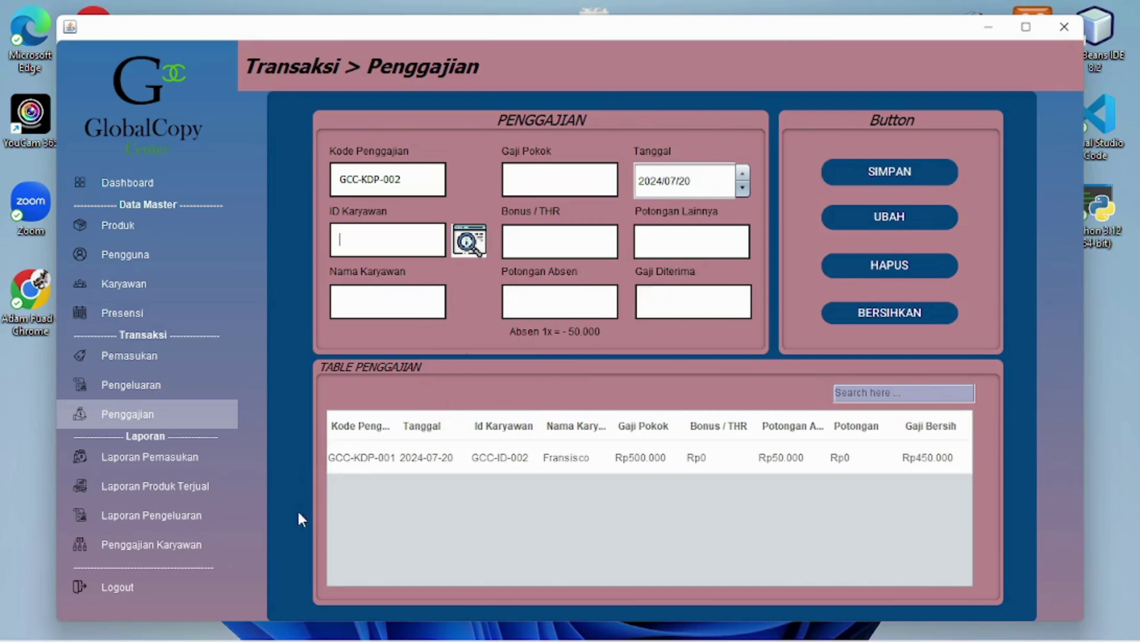
{"action": "left_click", "coordinate": [213, 541]}
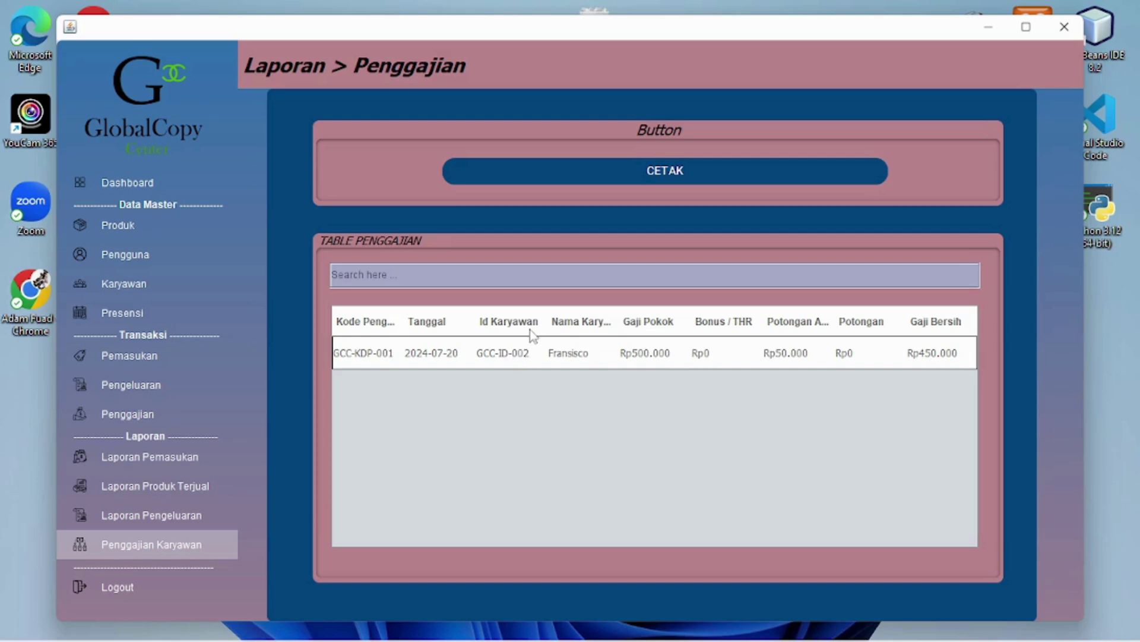
Print the GCC-KDP-001 salary slip, view it maximized at 75% zoom, and scroll to the Rp 450,000 received
{"action": "left_click", "coordinate": [516, 356]}
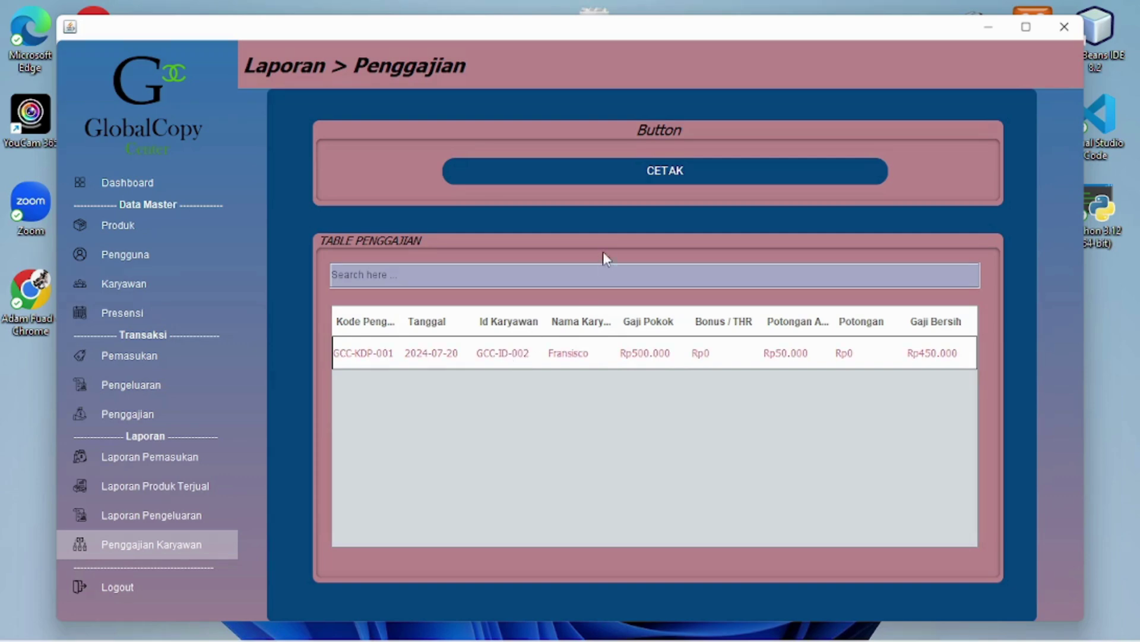
{"action": "left_click", "coordinate": [647, 173]}
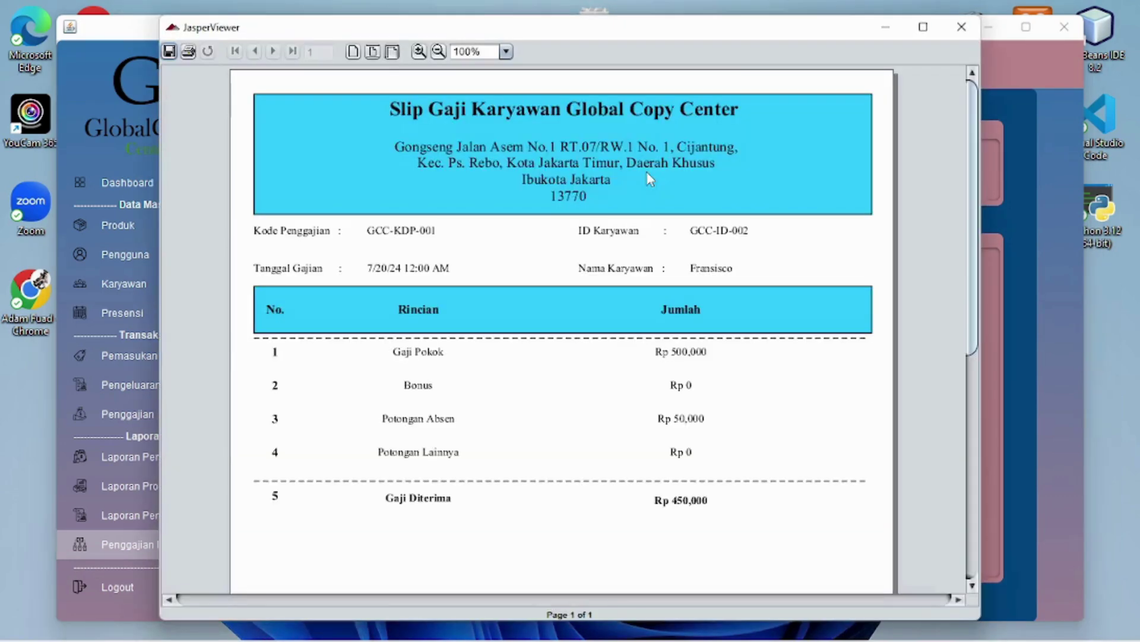
{"action": "left_click", "coordinate": [923, 27]}
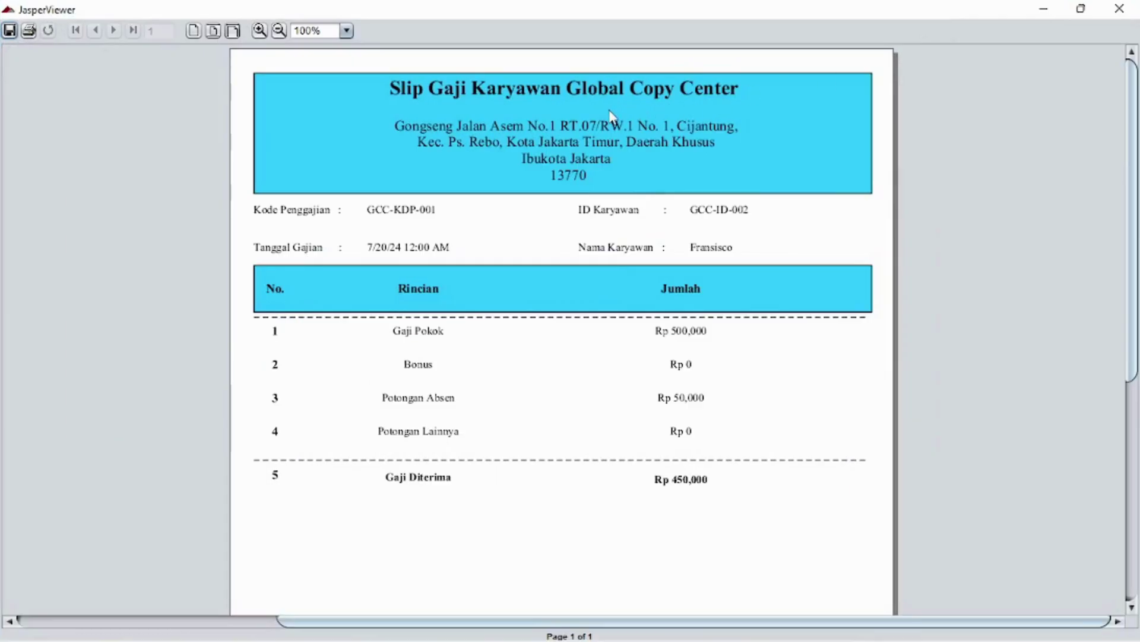
{"action": "left_click", "coordinate": [279, 30]}
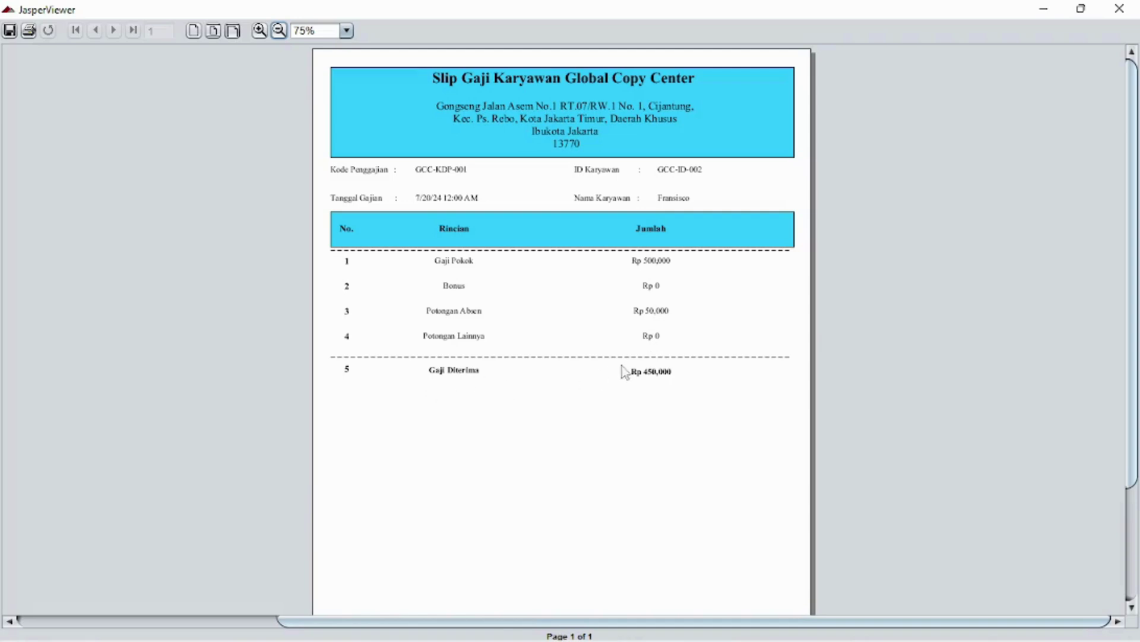
{"action": "scroll", "coordinate": [585, 337], "scroll_direction": "down", "scroll_amount": 1}
{"action": "scroll", "coordinate": [585, 337], "scroll_direction": "down", "scroll_amount": 10}
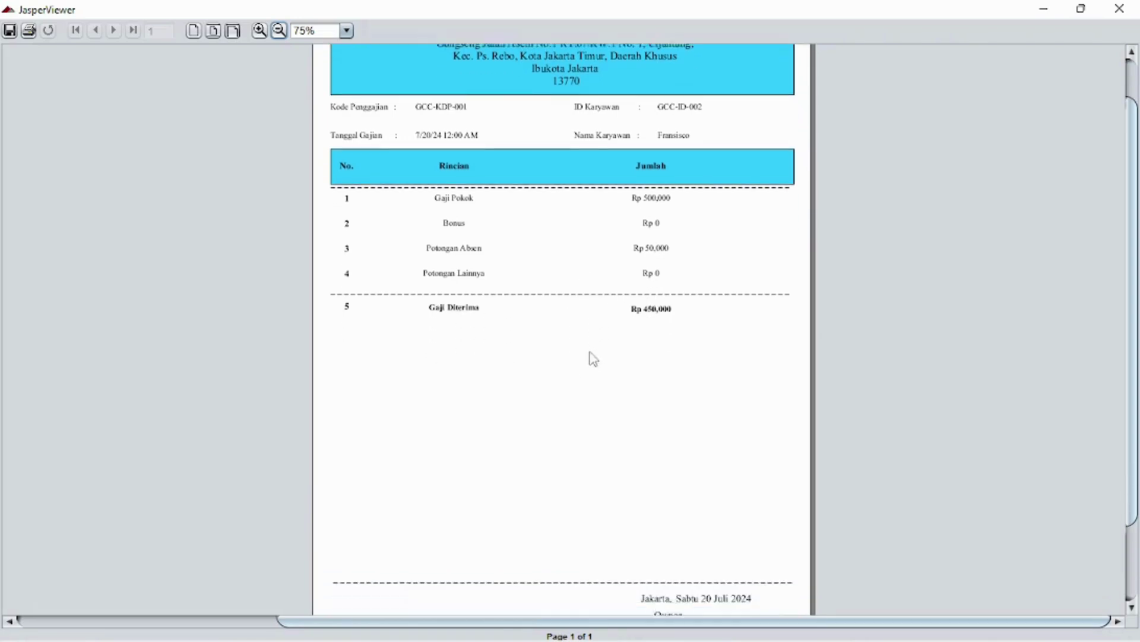
{"action": "scroll", "coordinate": [601, 348], "scroll_direction": "down", "scroll_amount": 1}
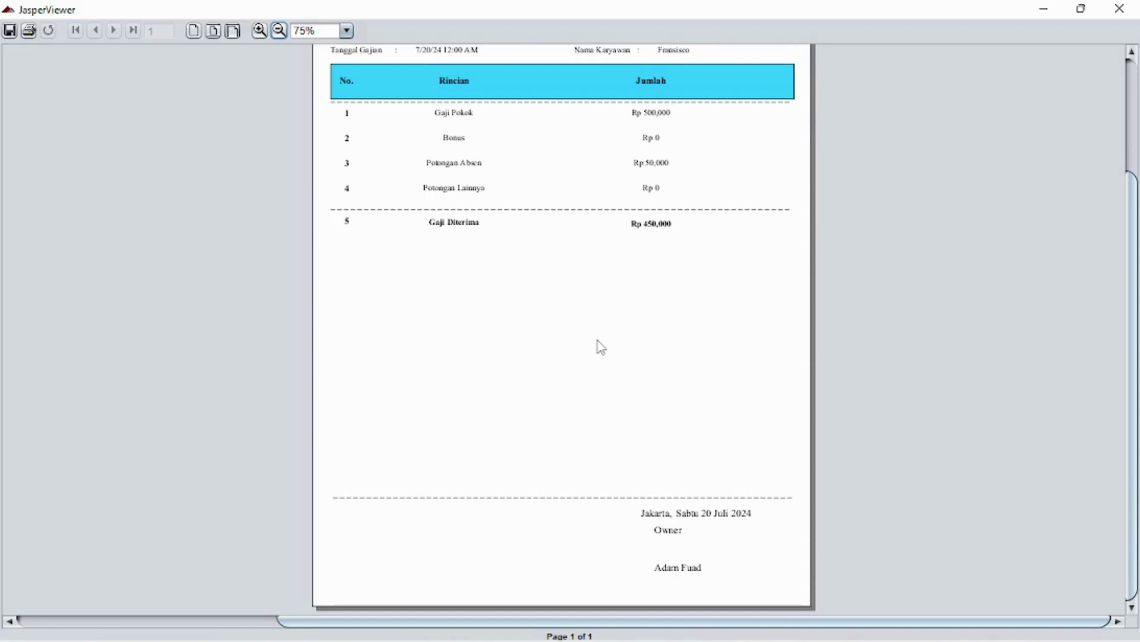
{"action": "scroll", "coordinate": [601, 348], "scroll_direction": "up", "scroll_amount": 8}
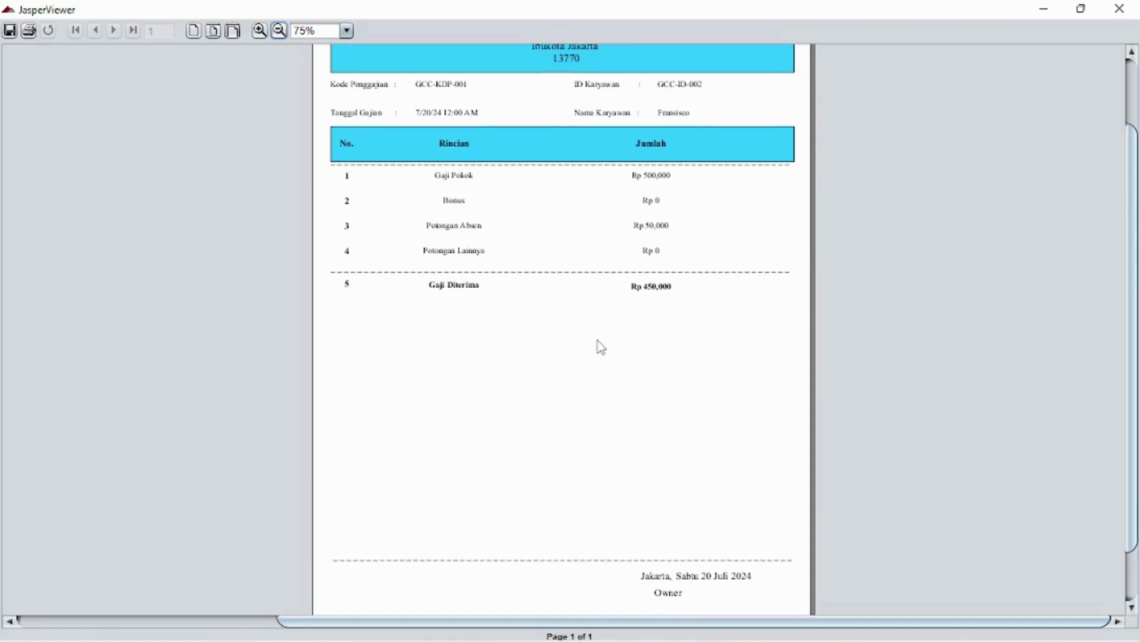
{"action": "scroll", "coordinate": [601, 347], "scroll_direction": "up", "scroll_amount": 4}
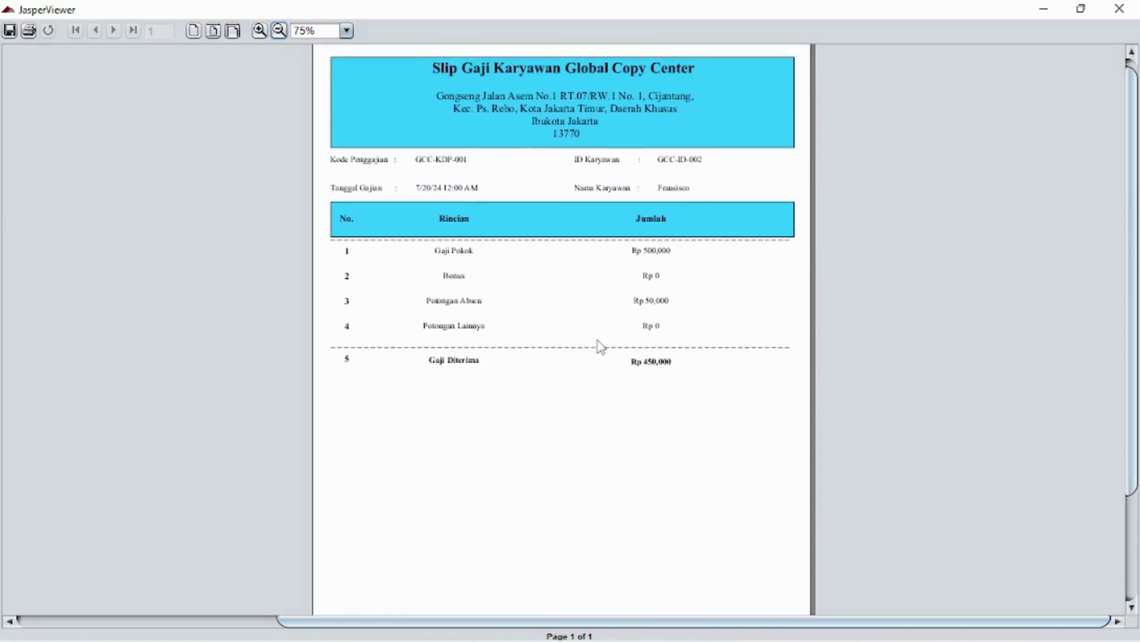